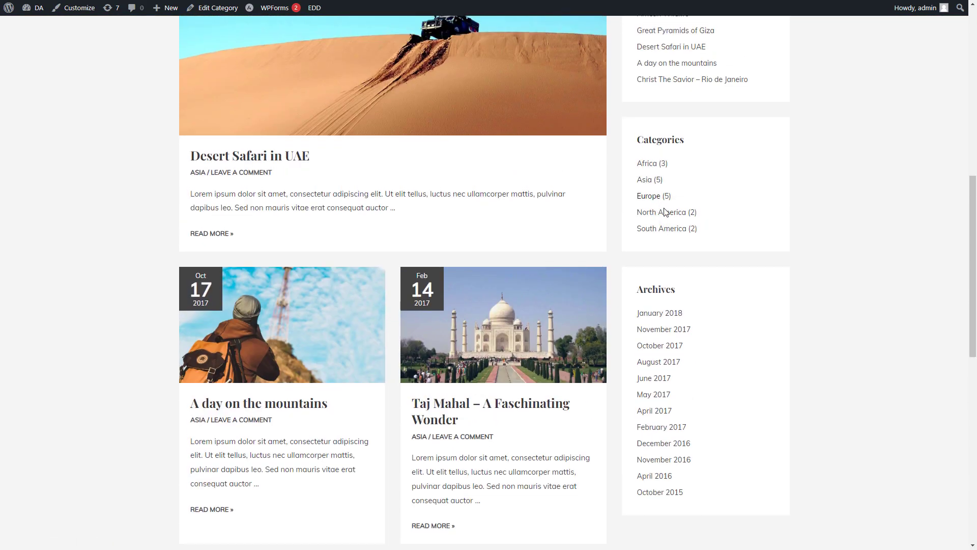
- Browse the posts in the Europe category and view the April 2016 archive on the live site
scroll(691, 236, "down", 12)
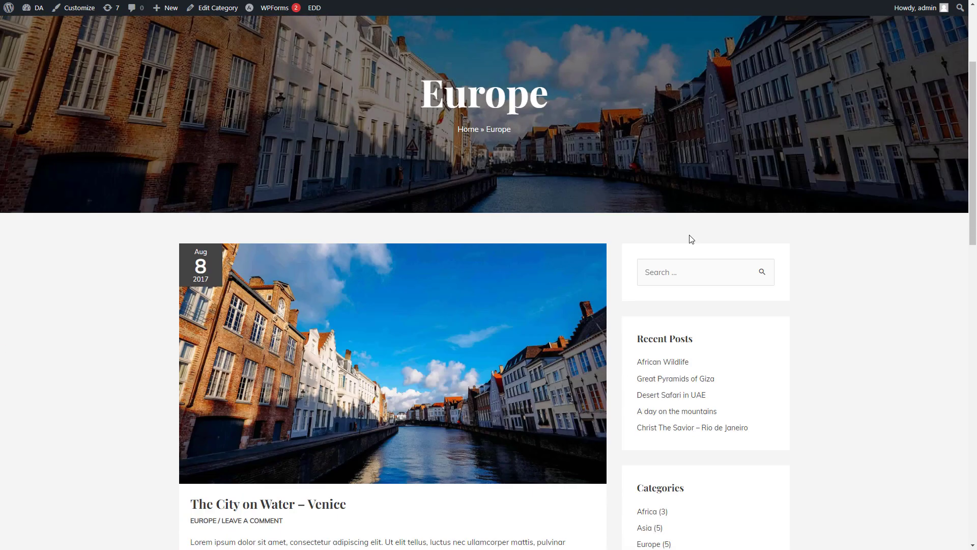
scroll(704, 267, "down", 6)
scroll(702, 266, "up", 5)
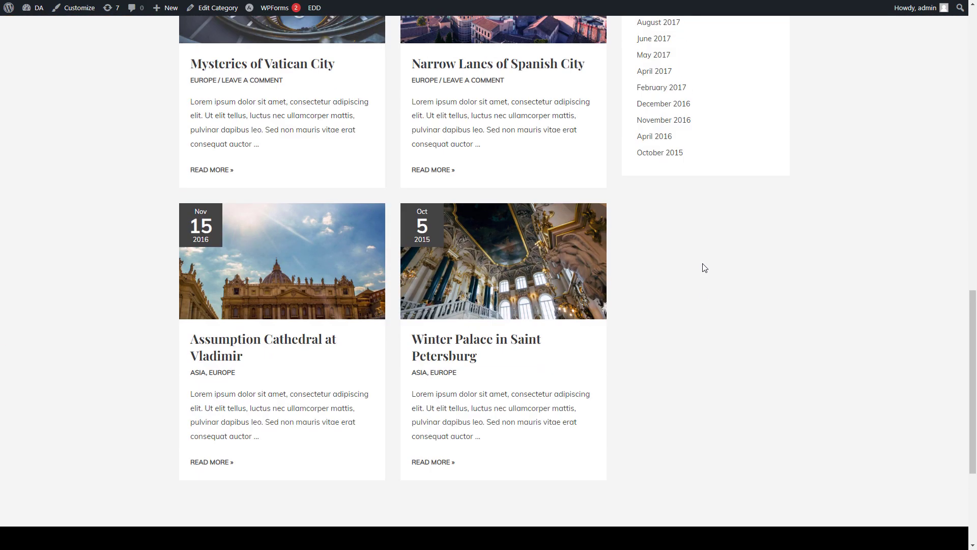
left_click(663, 304)
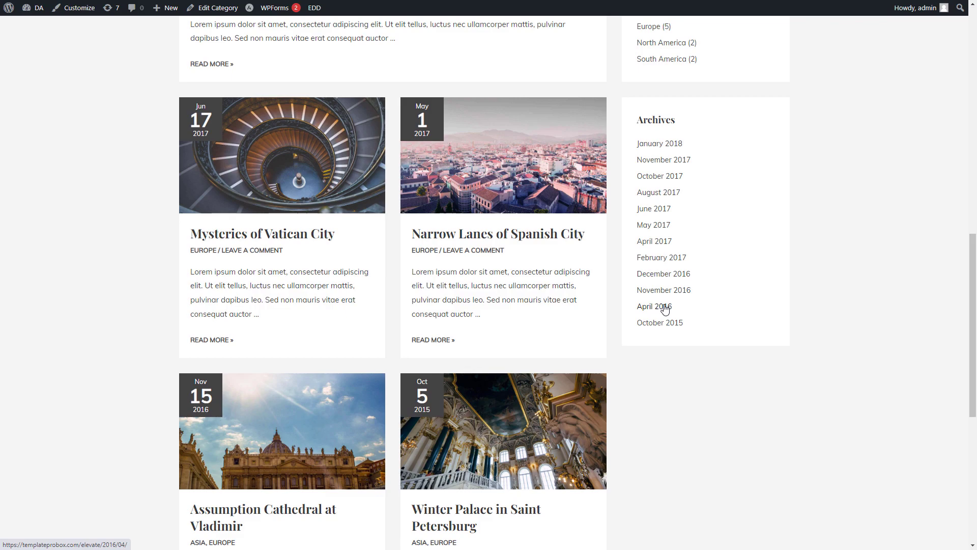
scroll(735, 311, "down", 5)
scroll(753, 313, "down", 3)
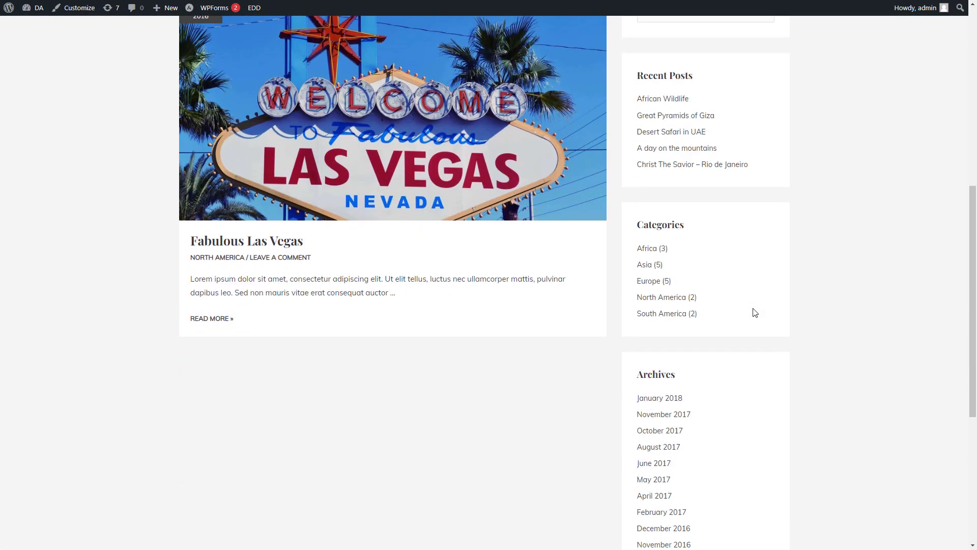
scroll(755, 312, "up", 3)
scroll(754, 312, "up", 5)
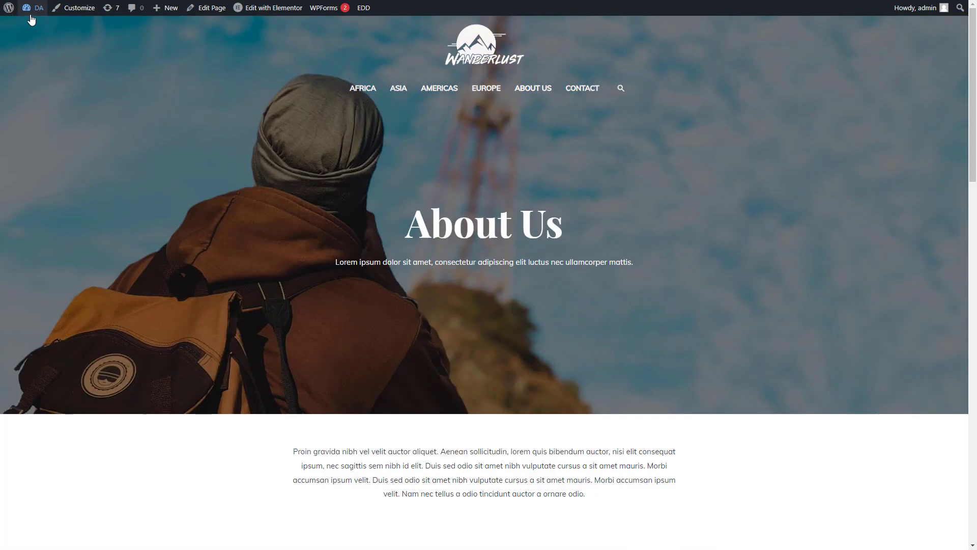
- Open the WordPress dashboard in a new tab and look through the installed plugins list
mouse_move(33, 8)
right_click(34, 27)
left_click(62, 36)
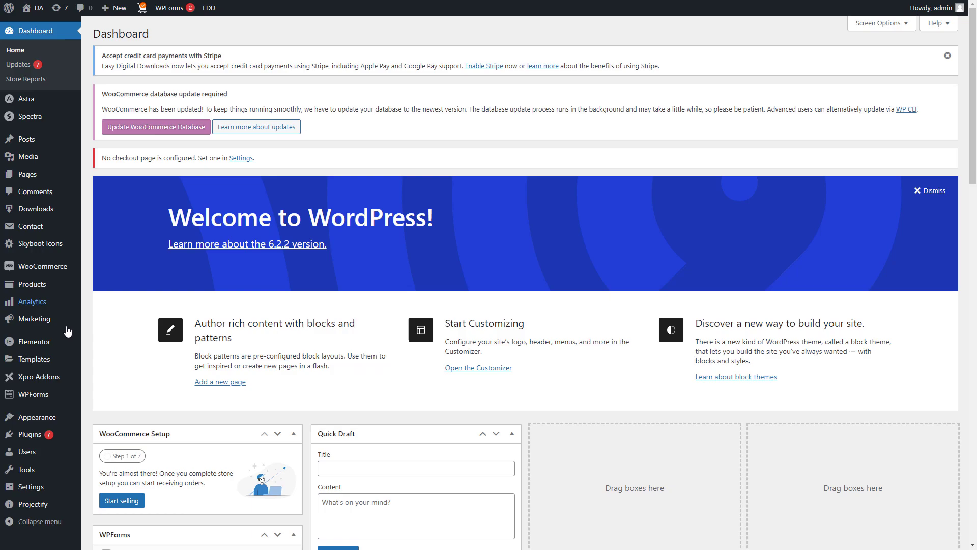
mouse_move(46, 435)
left_click(114, 437)
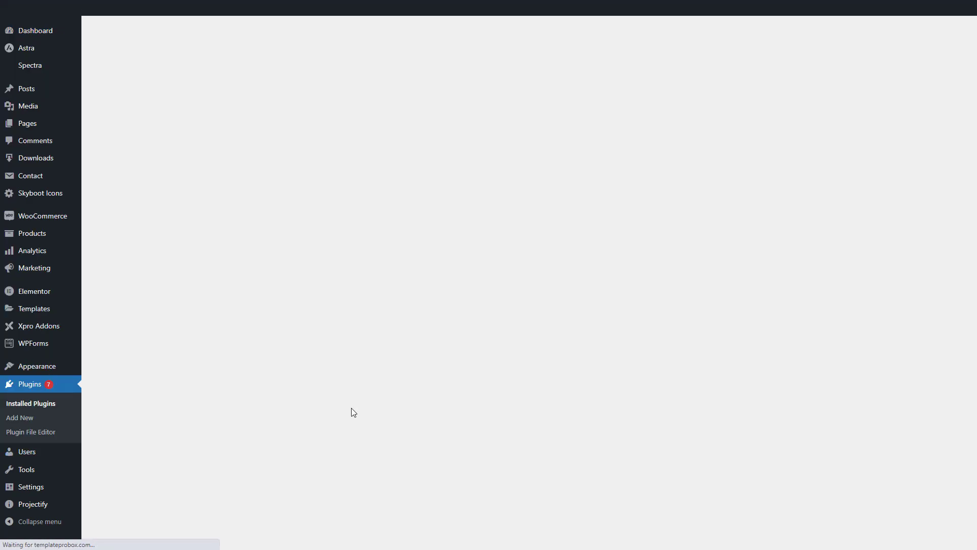
scroll(361, 409, "down", 10)
scroll(361, 408, "down", 8)
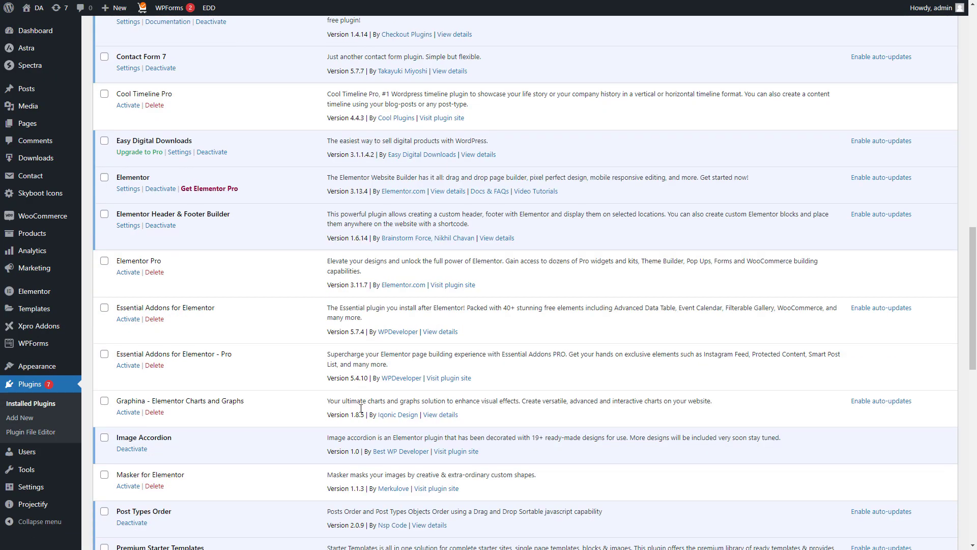
scroll(359, 407, "down", 5)
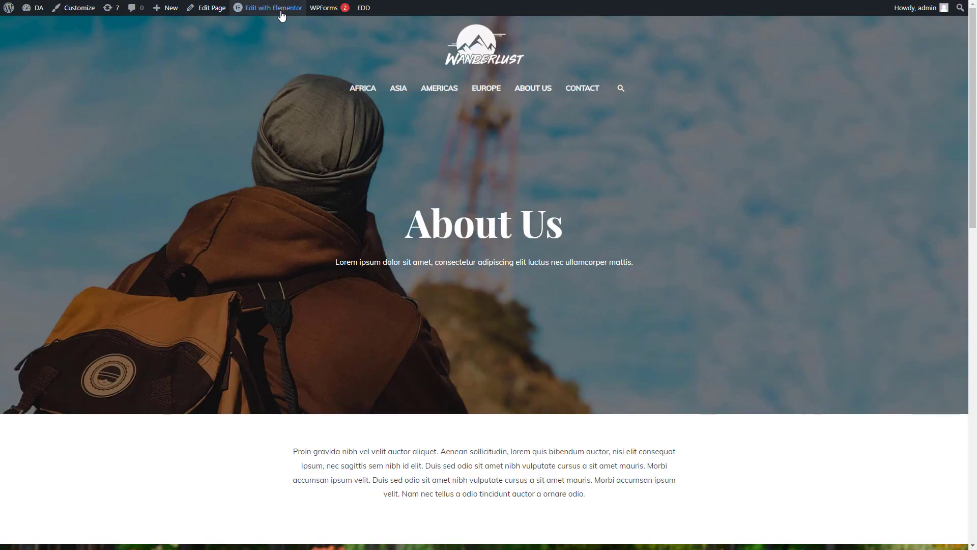
- Open the About Us page for editing with Elementor in a new tab and switch to it
right_click(281, 10)
left_click(298, 20)
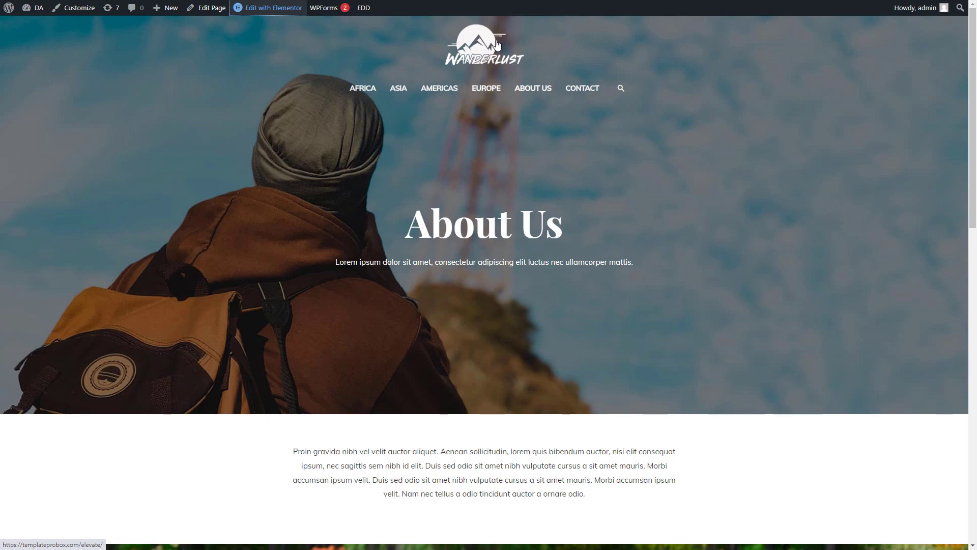
key("ctrl+Tab")
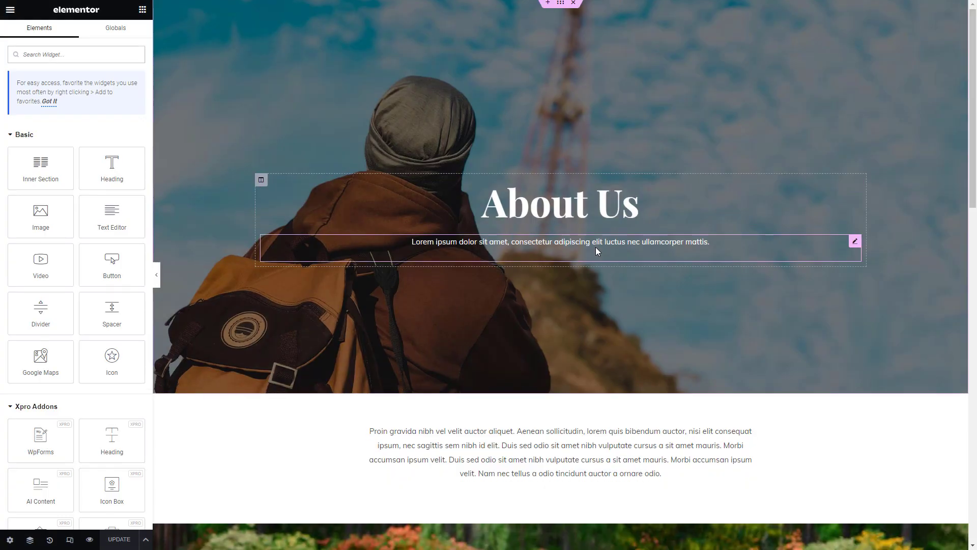
- Add a single-column section above the introductory paragraph and set its content width to Full Width
scroll(628, 368, "down", 6)
scroll(628, 368, "up", 4)
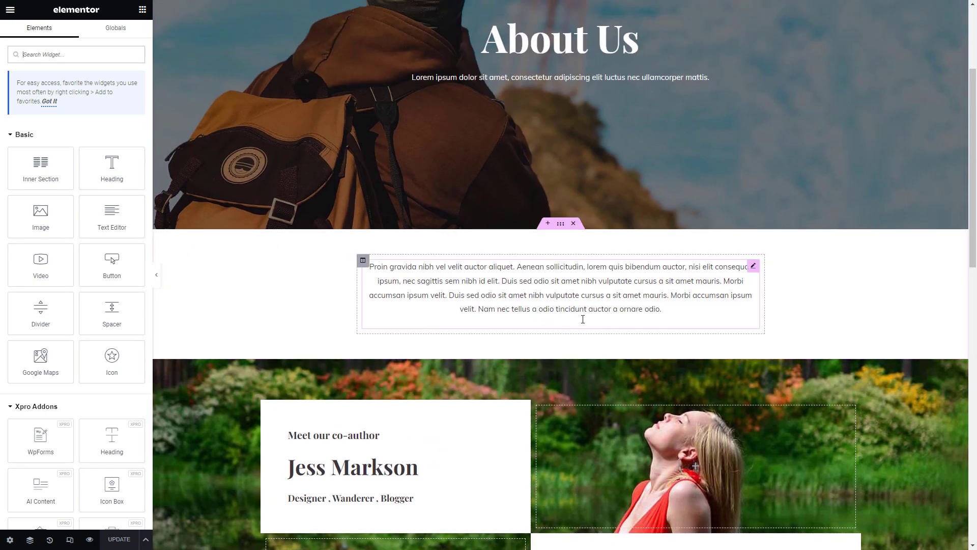
left_click(548, 224)
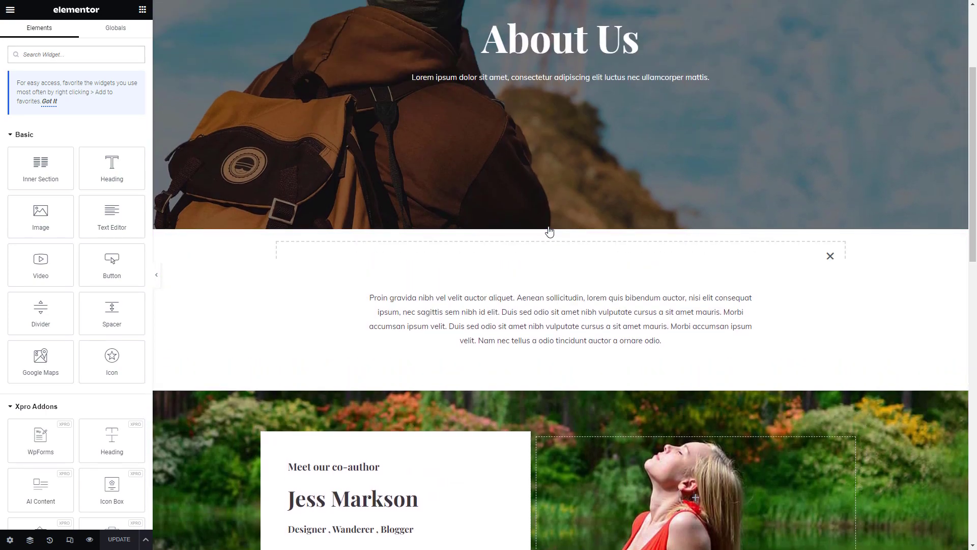
left_click(525, 278)
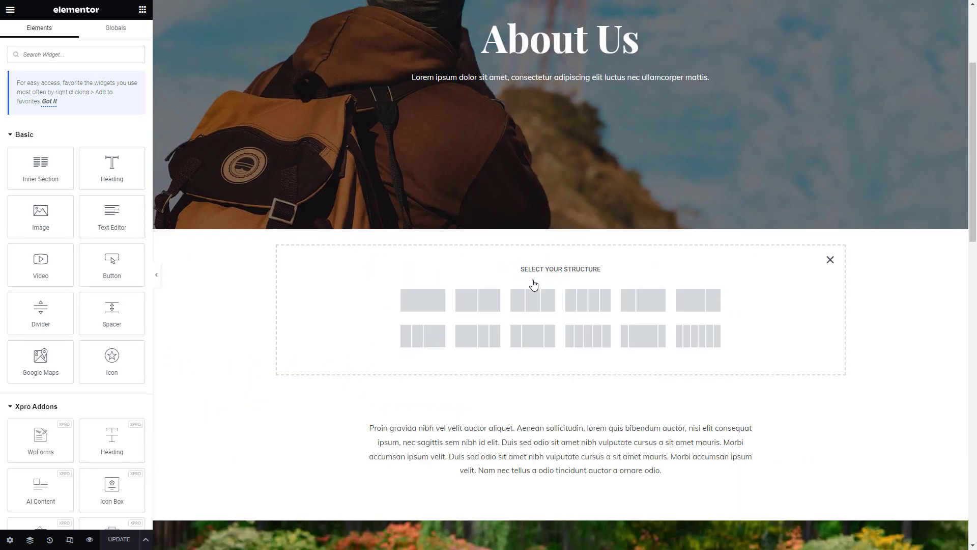
left_click(433, 302)
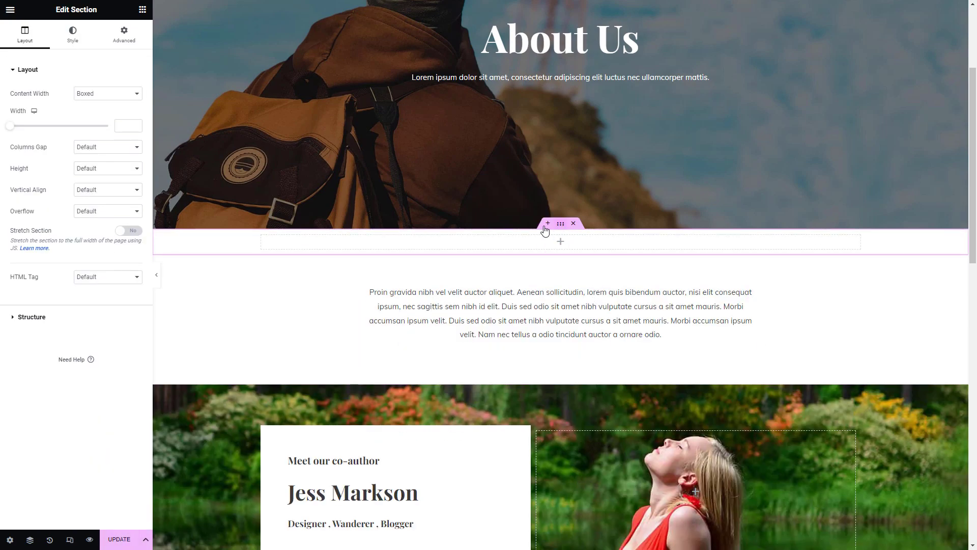
left_click(78, 97)
left_click(85, 109)
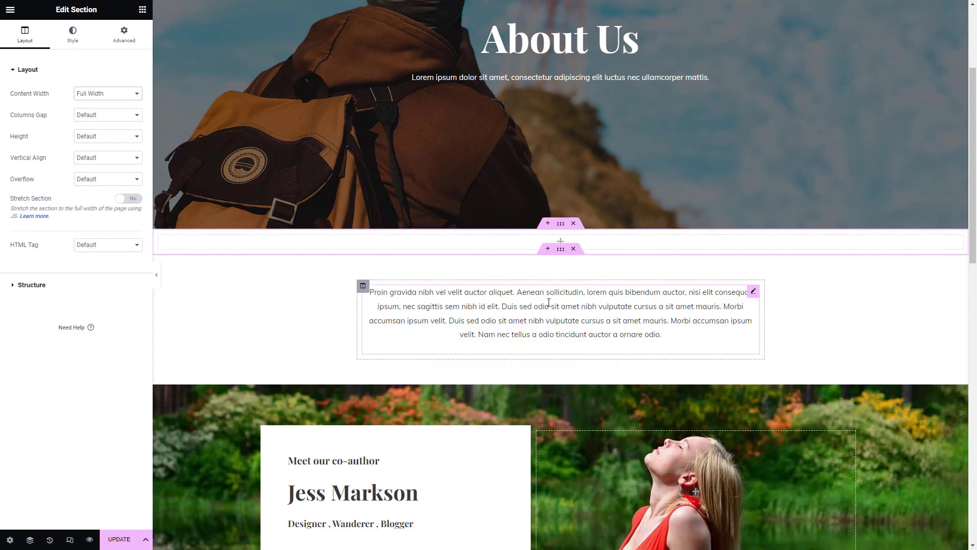
- Insert the Projectify Widgets element into the new empty section below the About Us banner
left_click(560, 244)
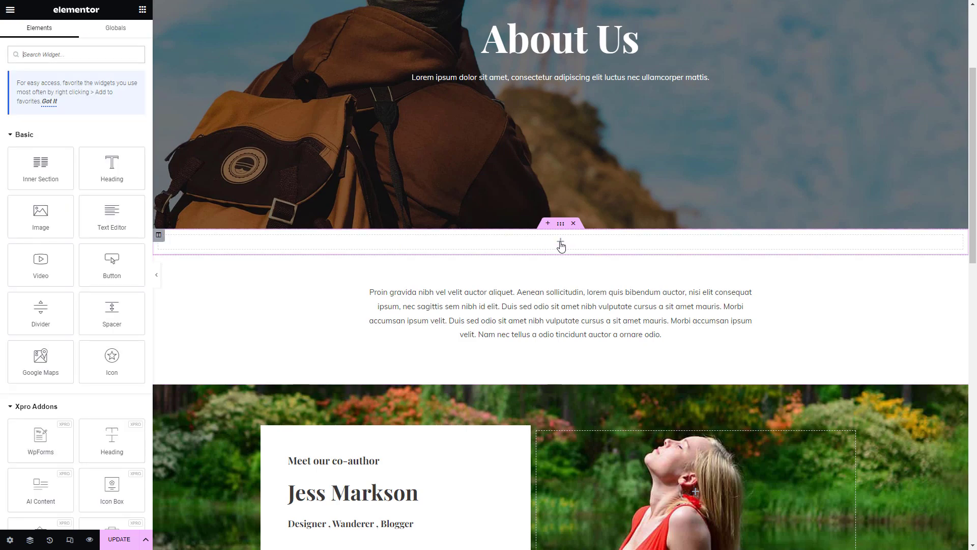
left_click(10, 10)
left_click(10, 10)
scroll(36, 203, "down", 10)
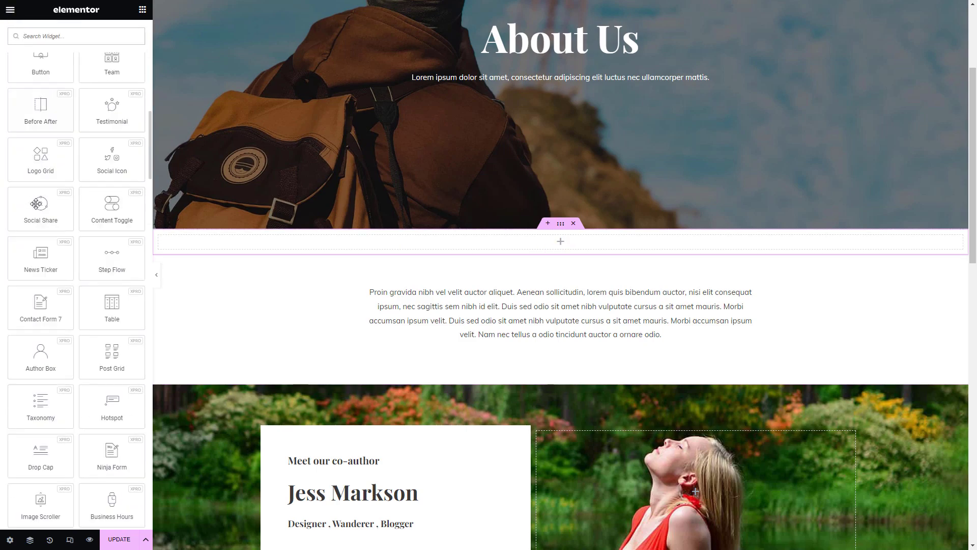
scroll(81, 298, "down", 15)
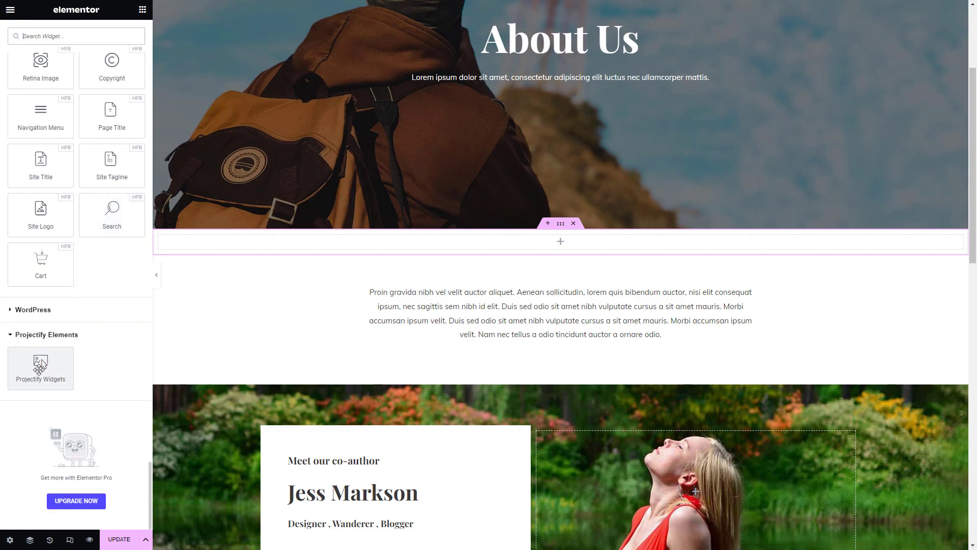
left_click_drag(40, 368, 439, 265)
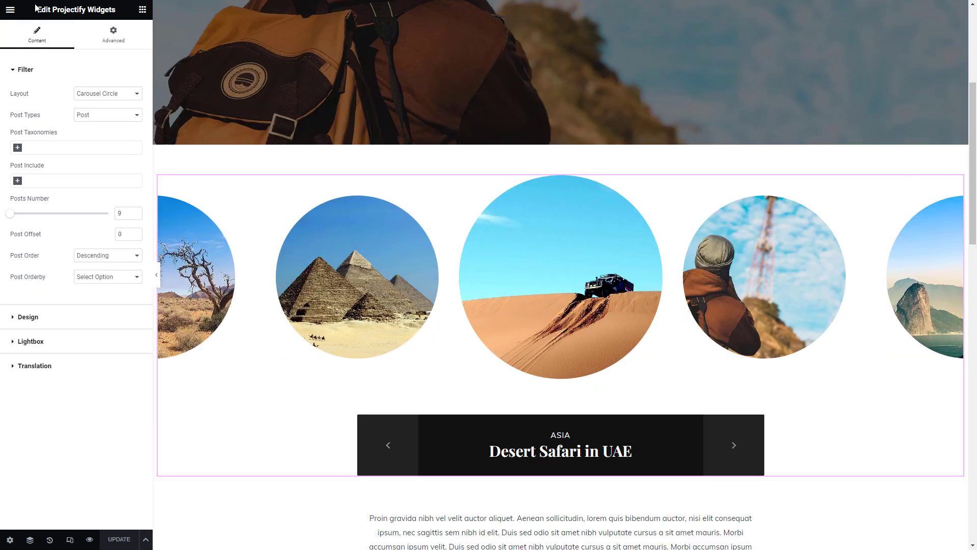
left_click_drag(39, 10, 120, 13)
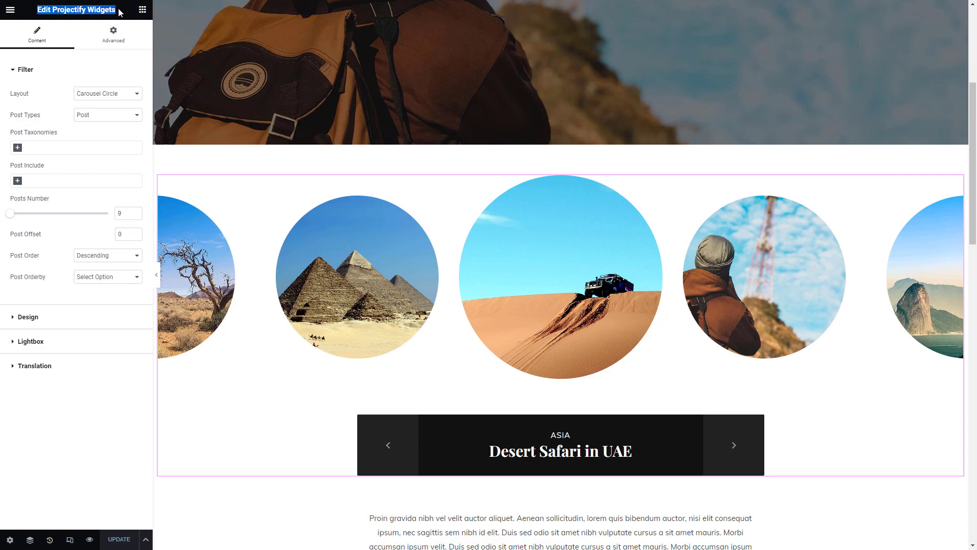
- Preview the Carousel Full Alpha layout on the Projectify widget and switch back to Carousel Circle
left_click(105, 95)
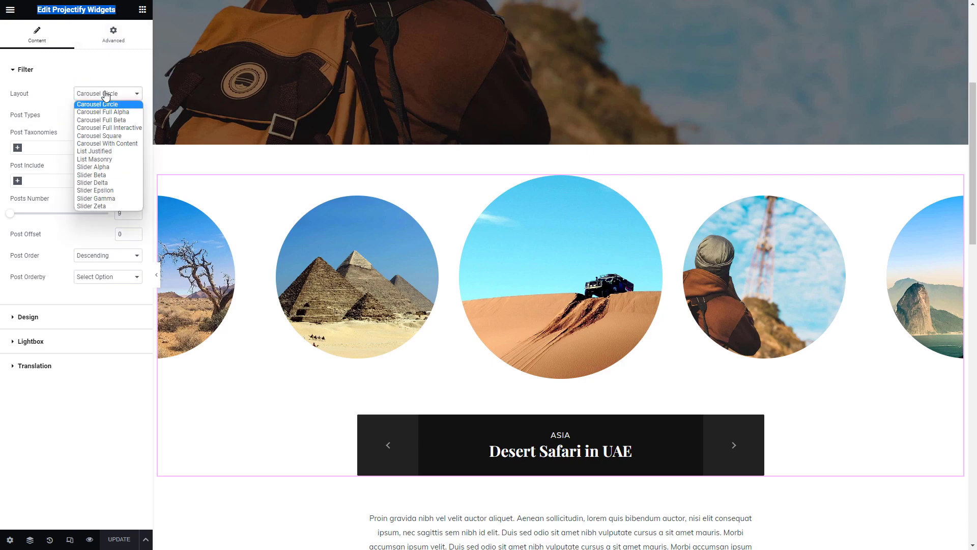
left_click(113, 112)
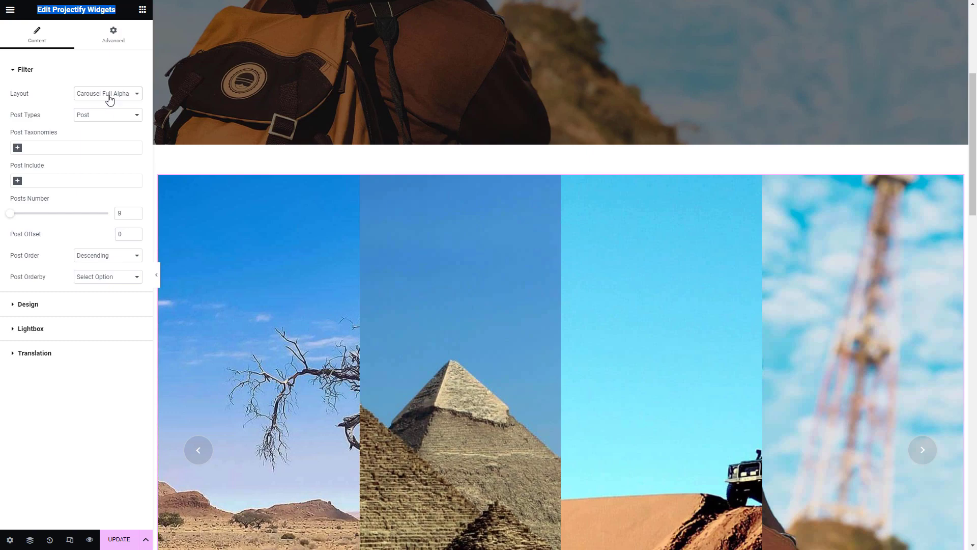
left_click(109, 99)
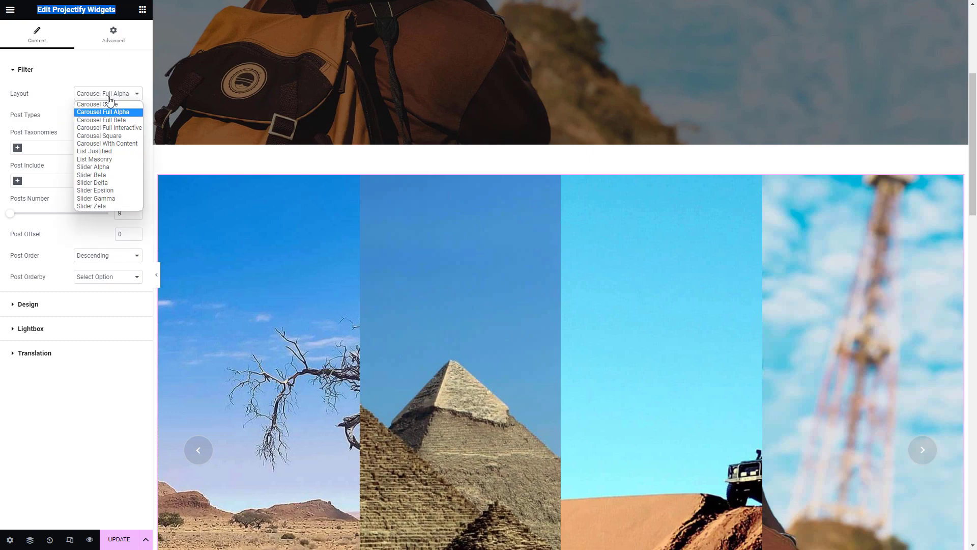
left_click(109, 102)
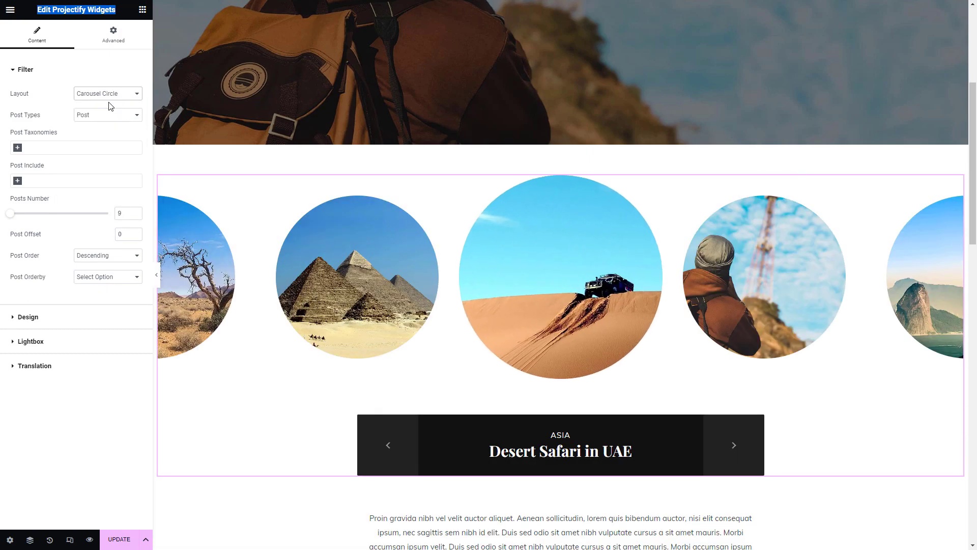
- Keep Post as the post type and limit the widget's post taxonomies to the Asia, Europe and North America categories
left_click(108, 117)
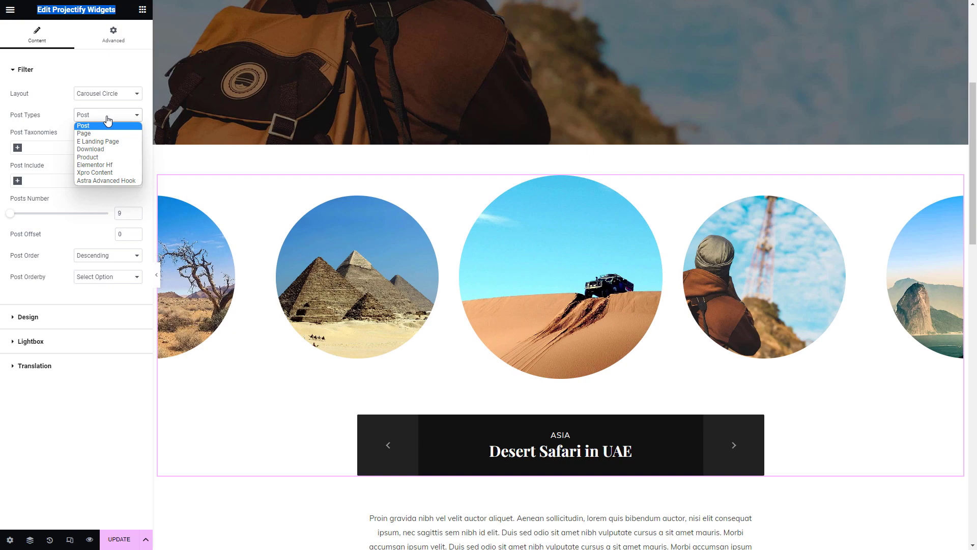
left_click(108, 119)
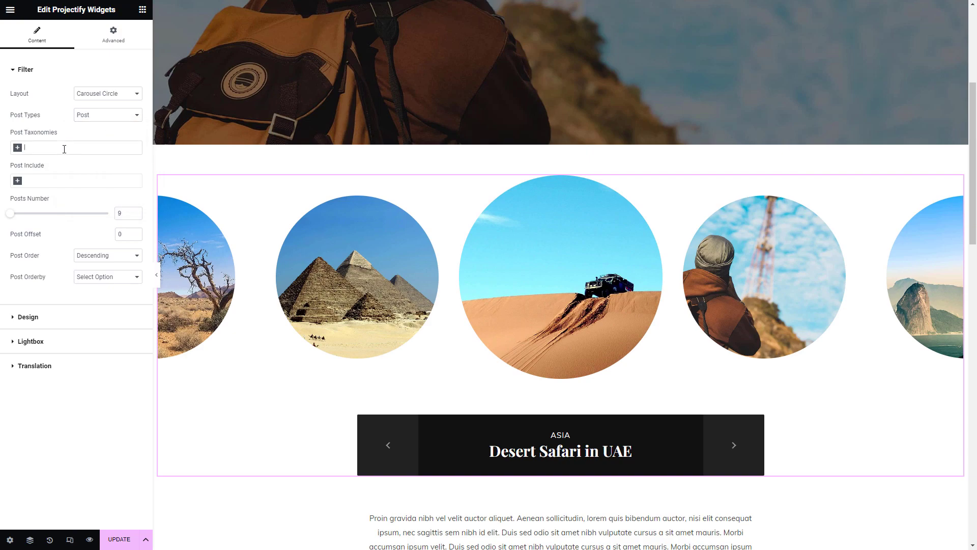
left_click(66, 148)
left_click(60, 173)
left_click(63, 147)
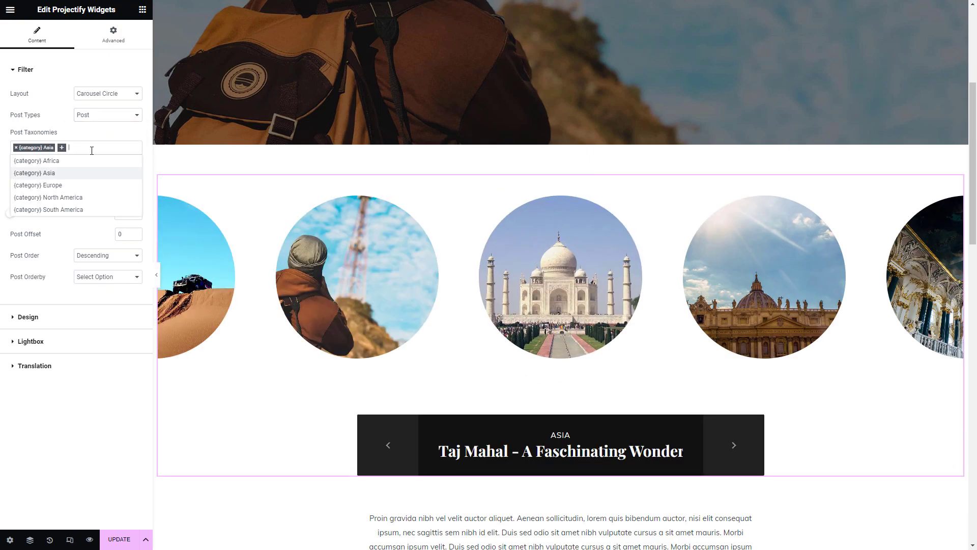
left_click(76, 185)
left_click(111, 147)
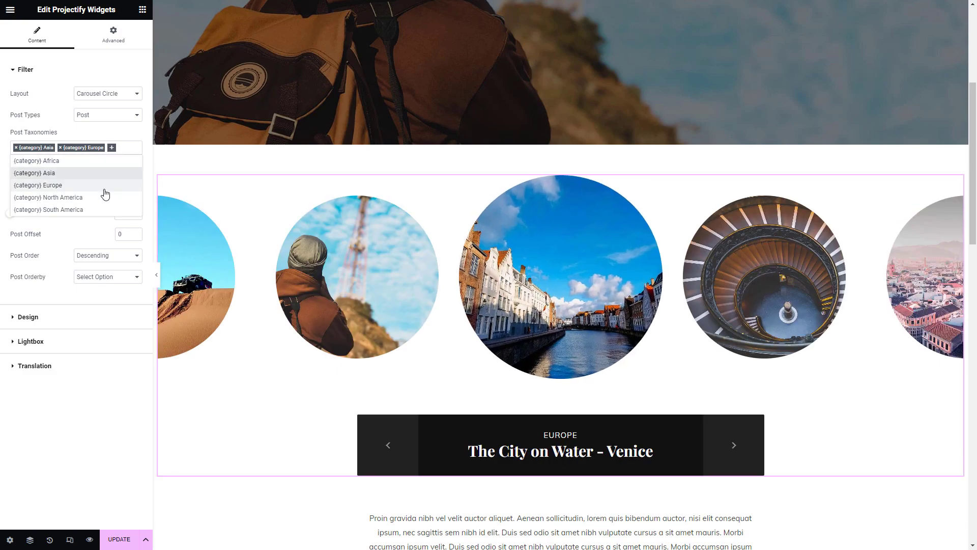
left_click(102, 197)
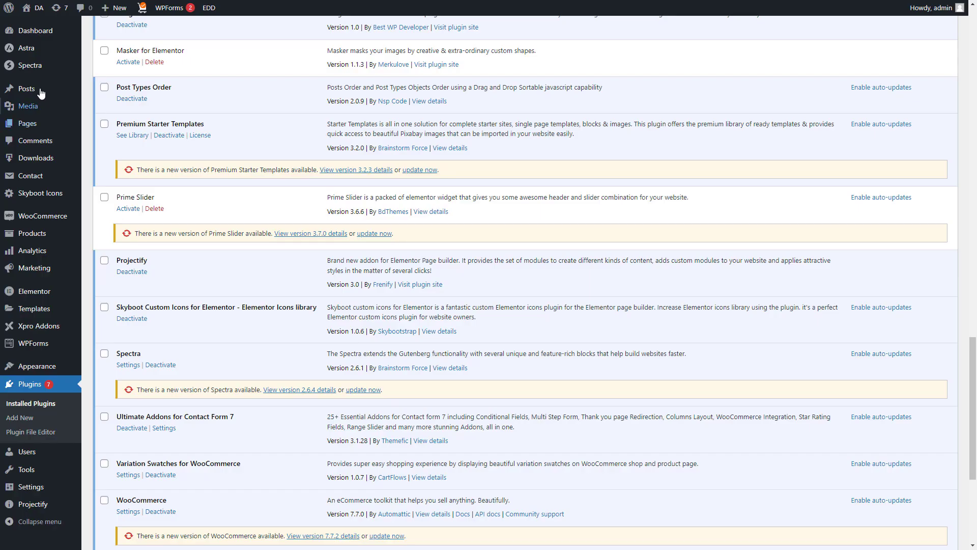
- Switch to the WordPress dashboard and look over the post categories list
mouse_move(40, 91)
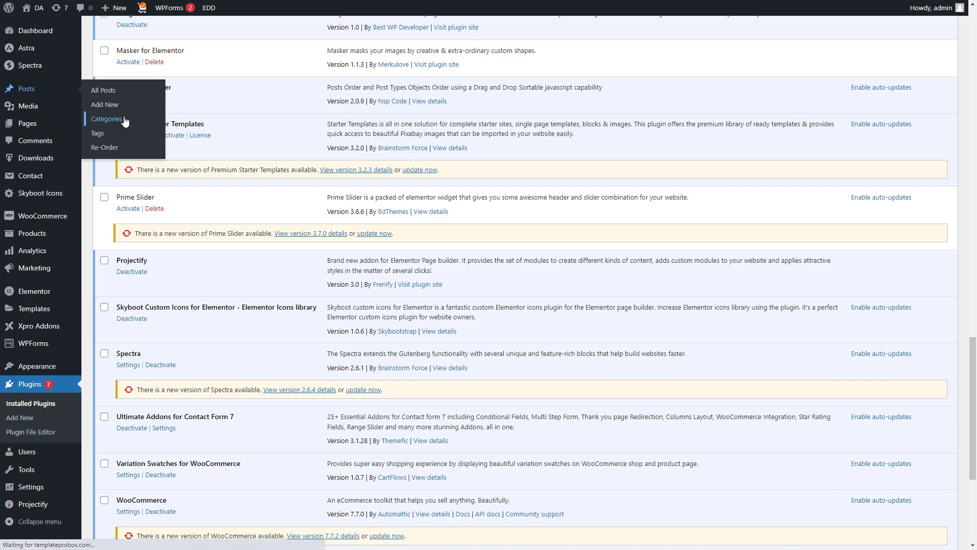
left_click(122, 121)
scroll(472, 241, "down", 3)
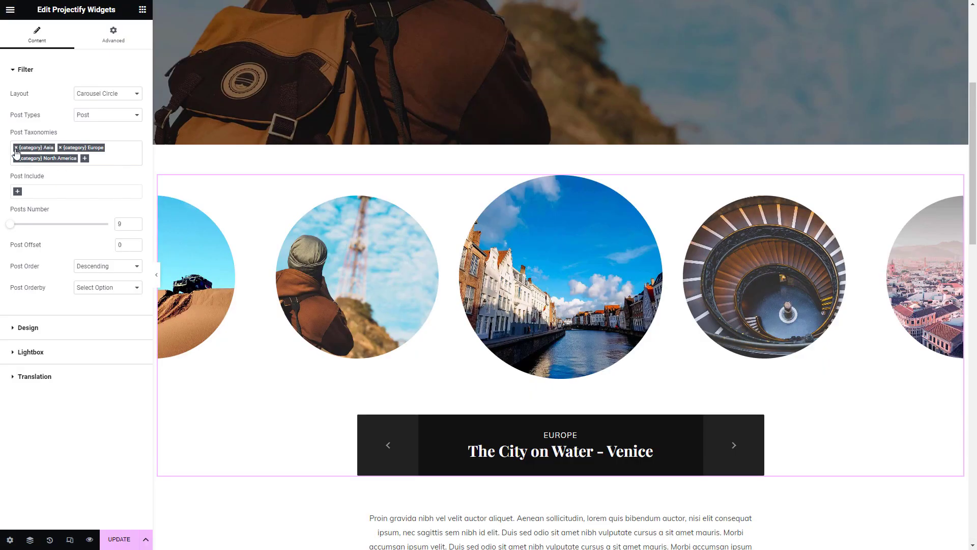
- Remove all category filters from the widget's post taxonomies and set the posts number to 20
left_click(15, 148)
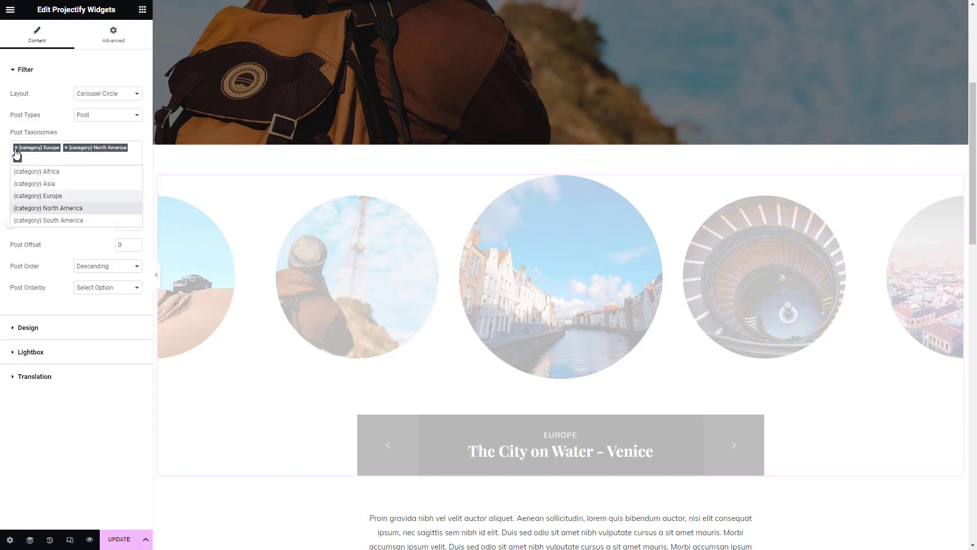
left_click(15, 148)
left_click(15, 148)
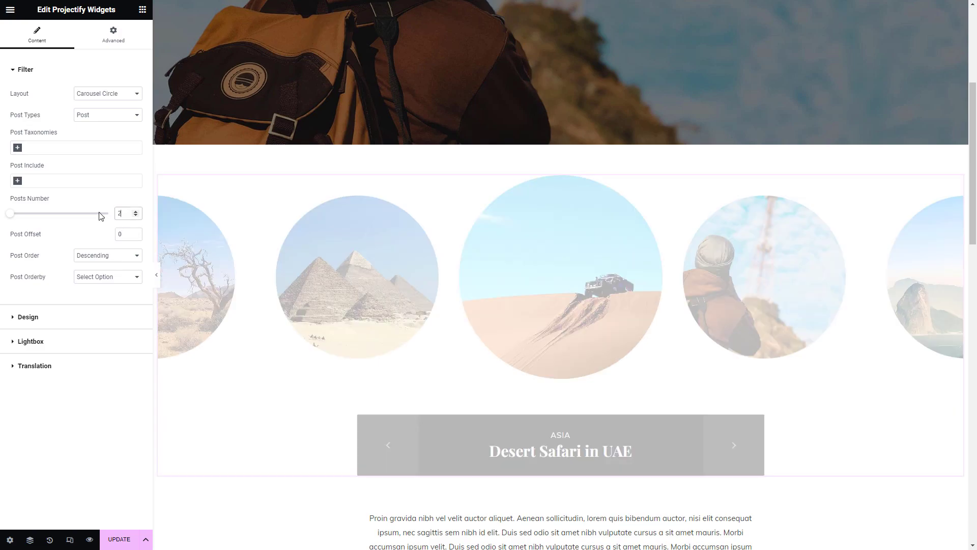
type("20")
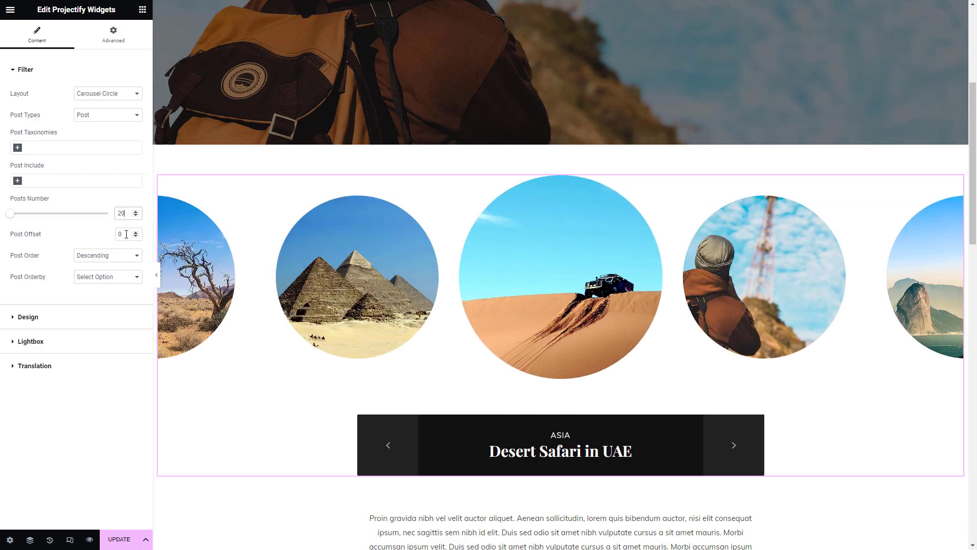
- Set the widget's post offset to 1 and change the post order to Ascending
key("Tab")
type("1")
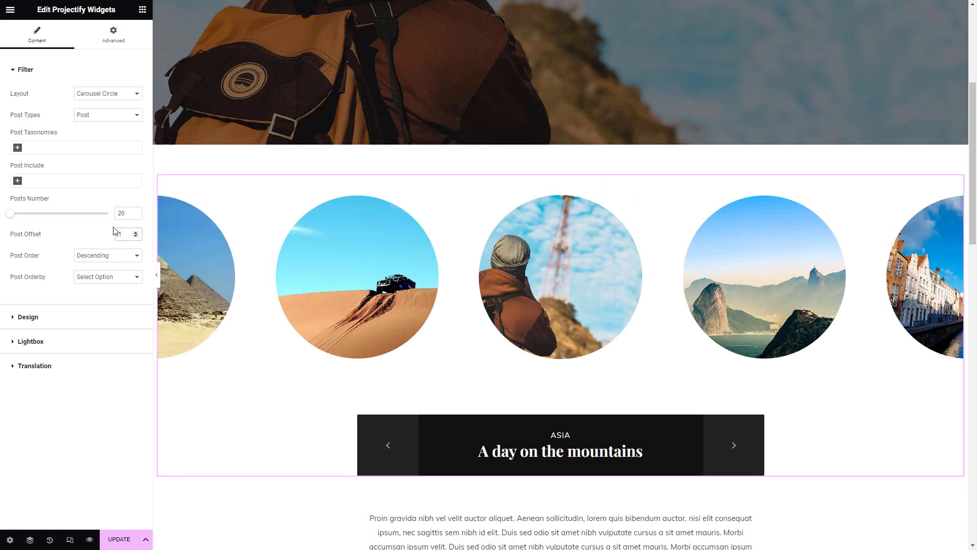
left_click(111, 261)
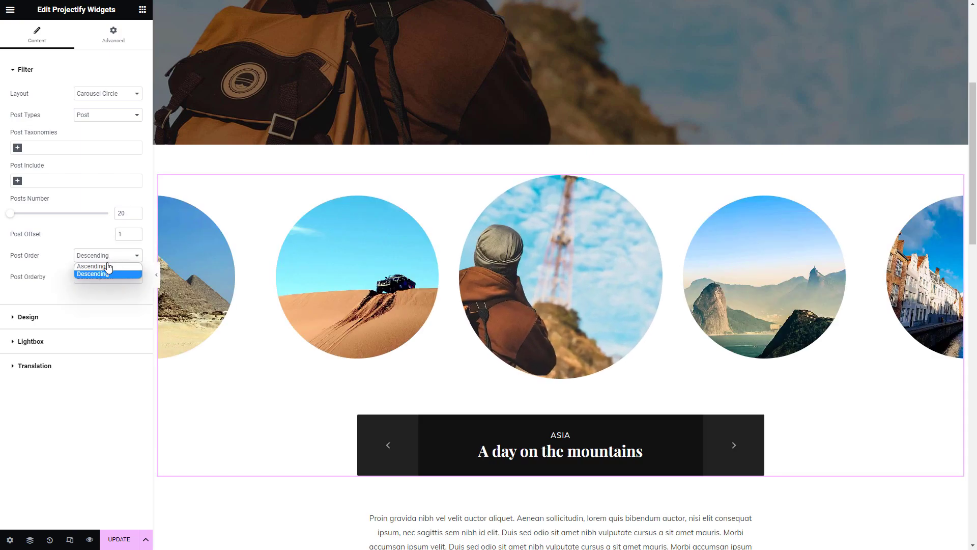
left_click(108, 266)
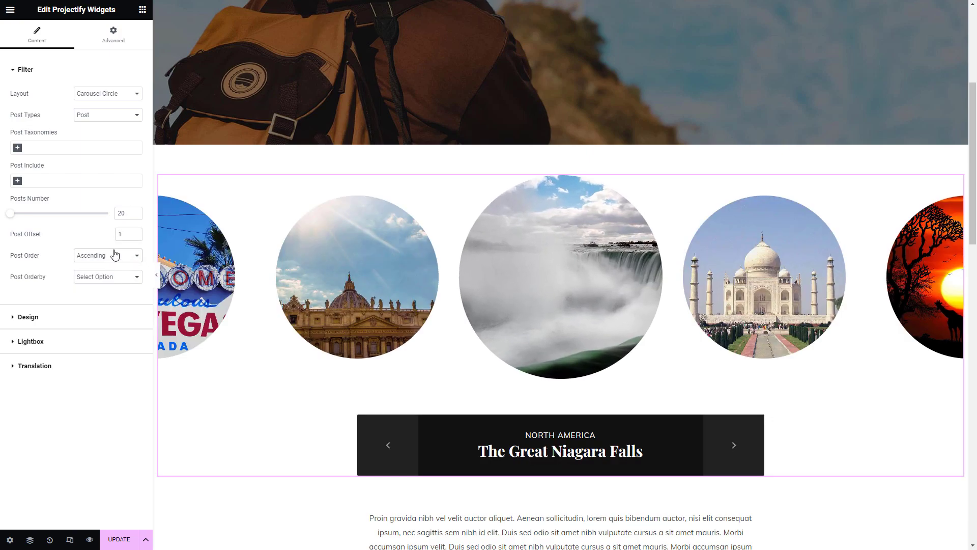
- Set the post order to Descending and order the posts By Title
left_click(115, 254)
left_click(108, 271)
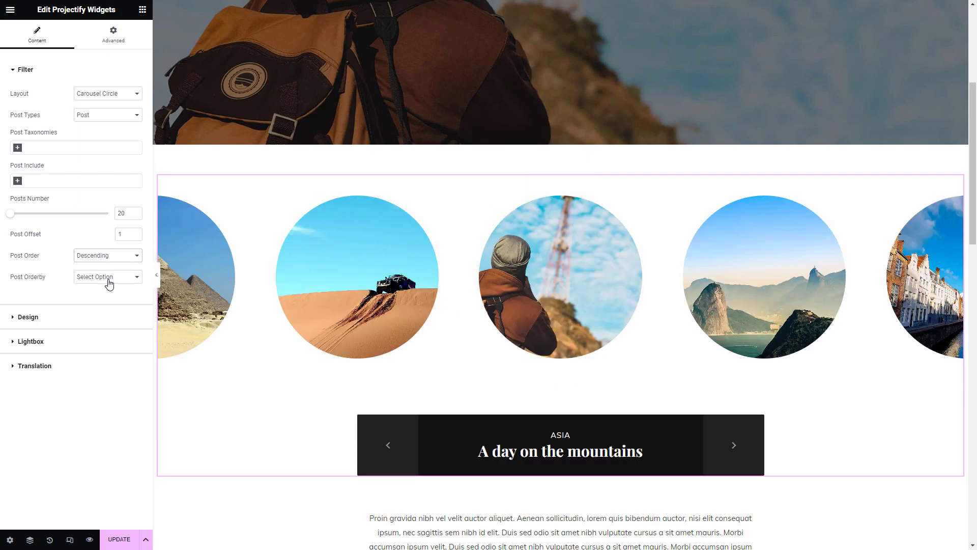
left_click(108, 279)
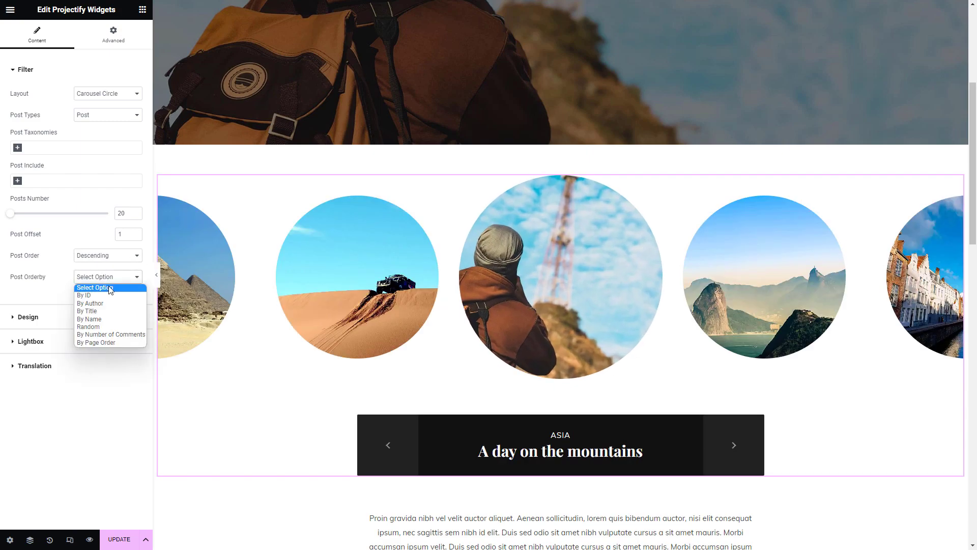
left_click(117, 311)
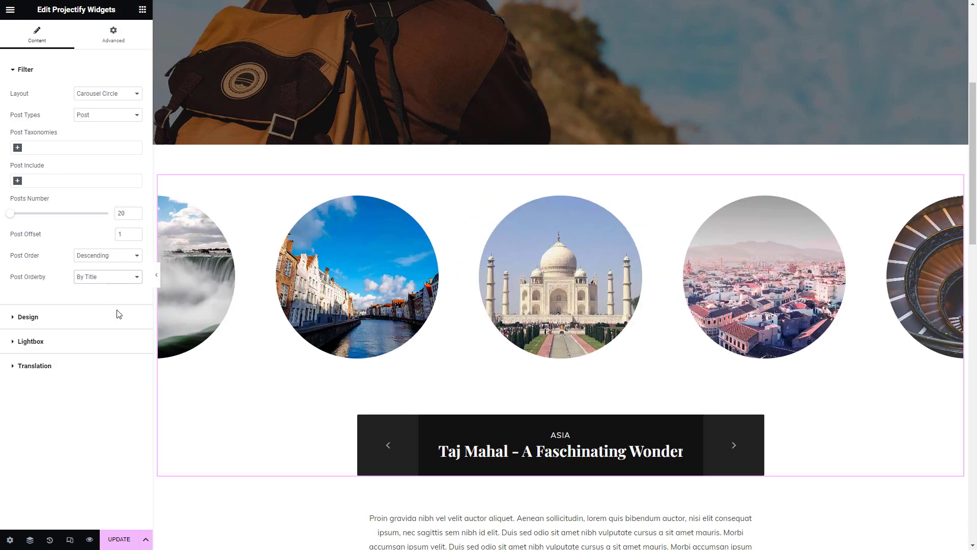
- Set the category typography in the widget's design settings to size 19 px and weight 400 (Normal)
left_click(14, 318)
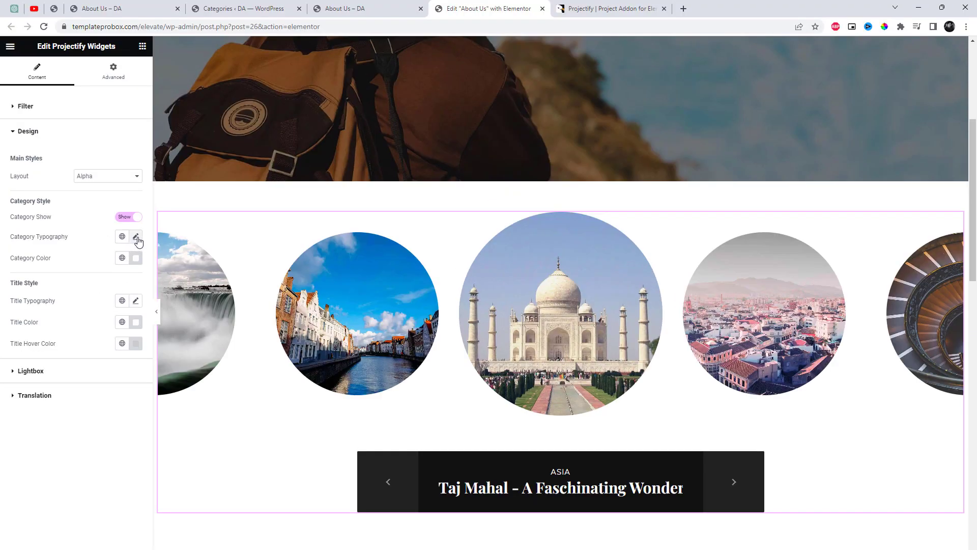
left_click(136, 238)
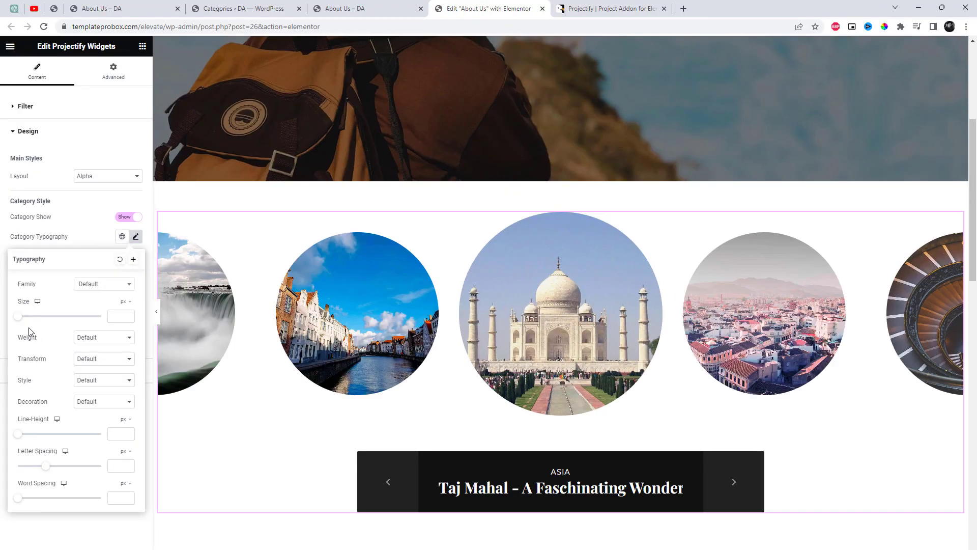
left_click_drag(22, 321, 26, 318)
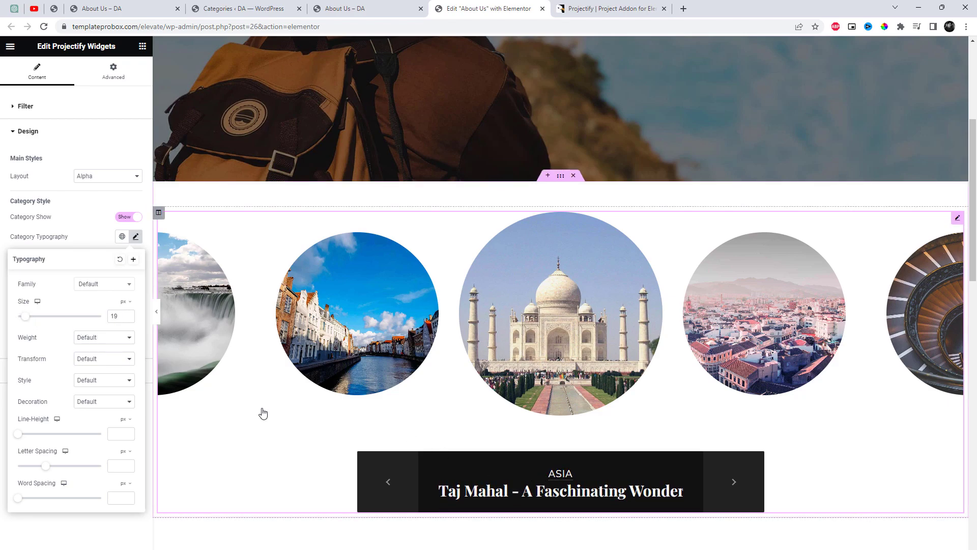
left_click(89, 337)
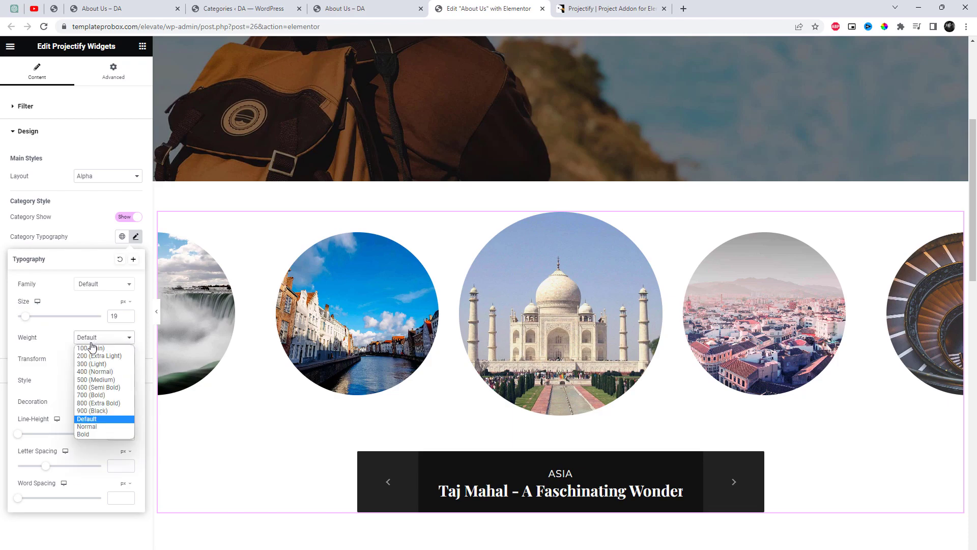
left_click(98, 371)
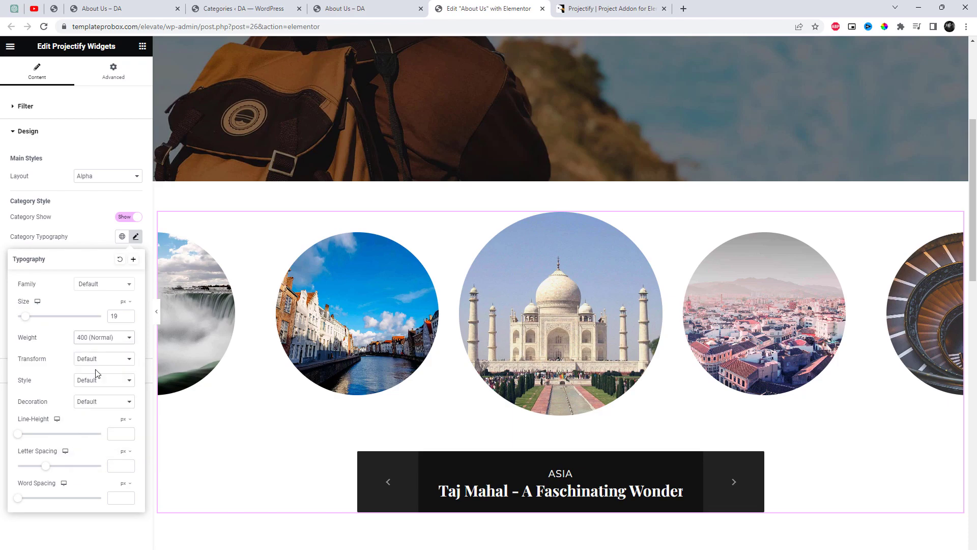
- Set the category font size to 16 px and slightly increase its letter spacing
double_click(114, 316)
type("16")
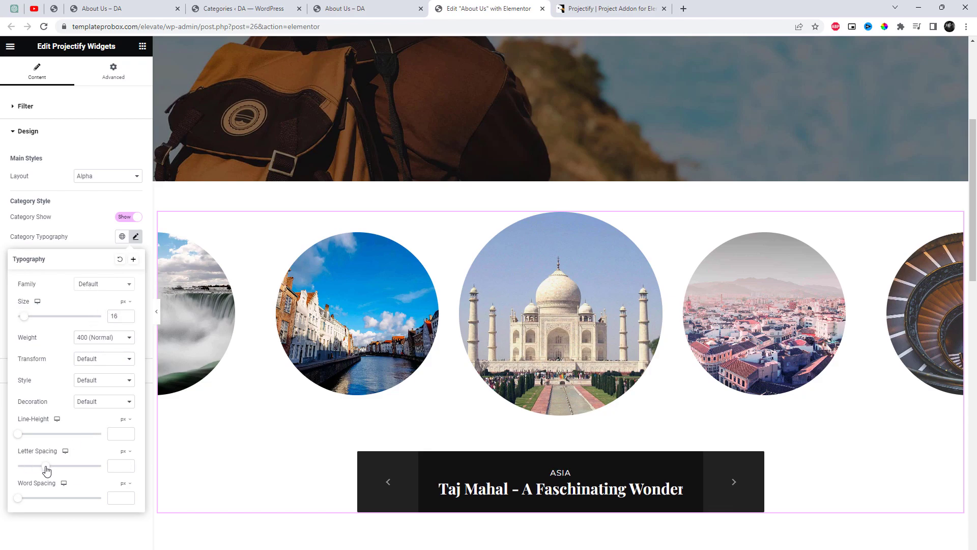
left_click_drag(46, 468, 59, 469)
left_click(85, 220)
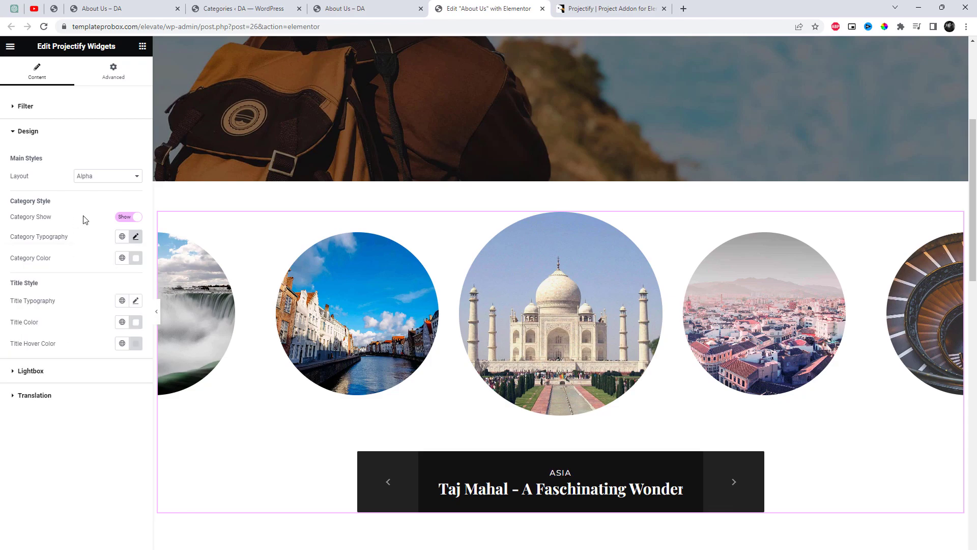
- Change the font family of the title typography to Alatsi
left_click(136, 300)
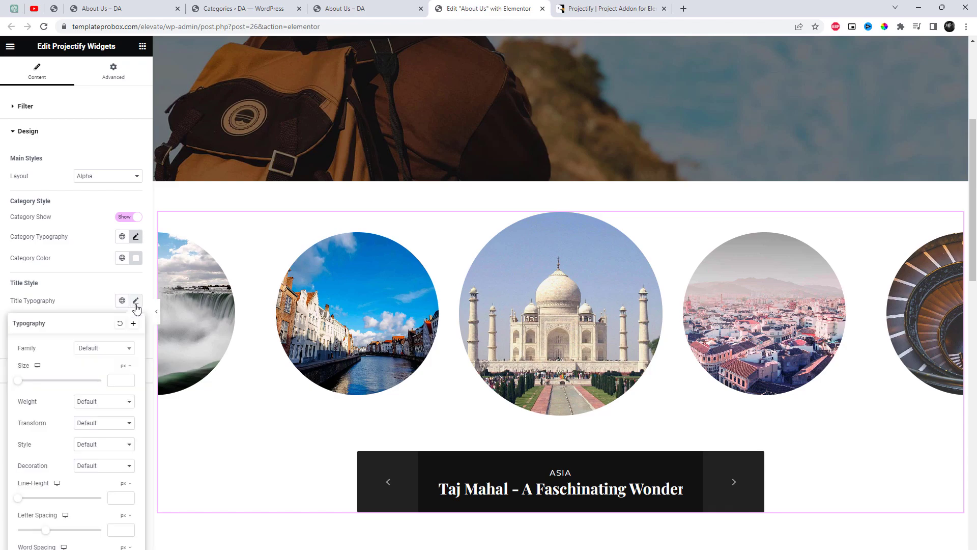
left_click(115, 352)
scroll(115, 409, "down", 6)
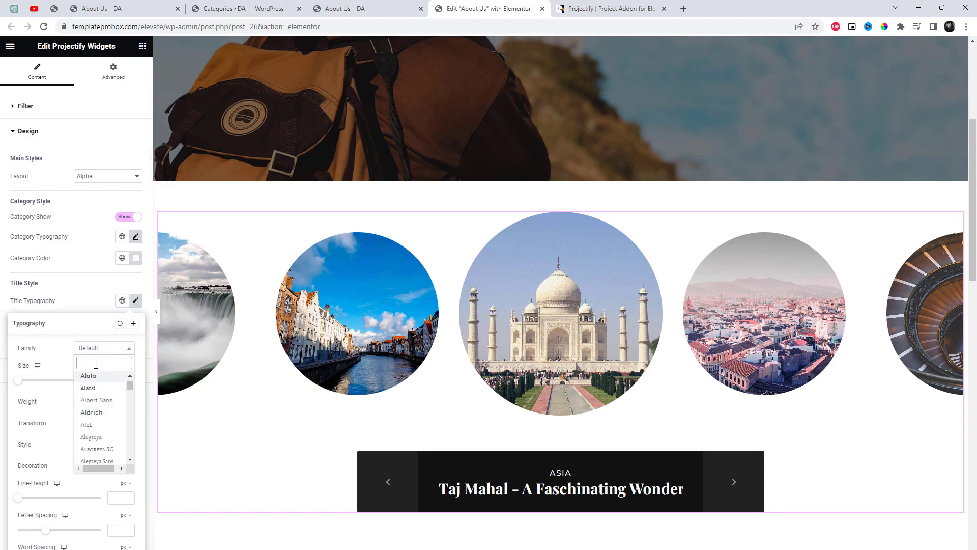
left_click(93, 388)
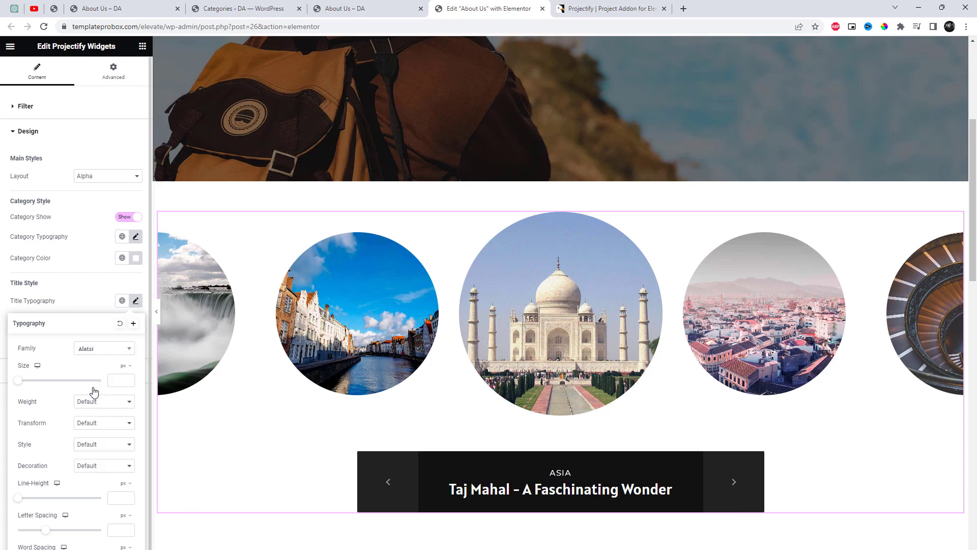
left_click(88, 296)
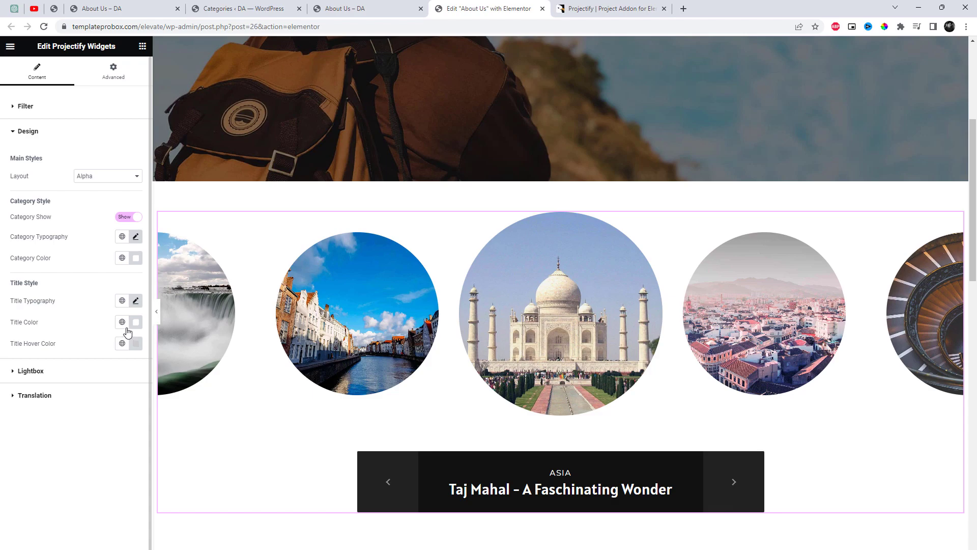
- Try the title font weight at 700 (Bold) and settle on 600 (Semi Bold)
left_click(136, 302)
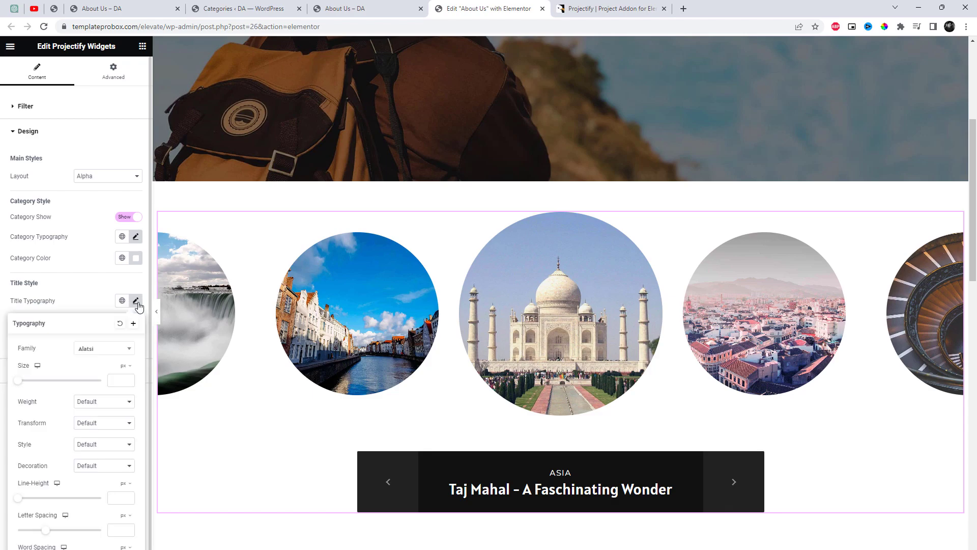
left_click(102, 405)
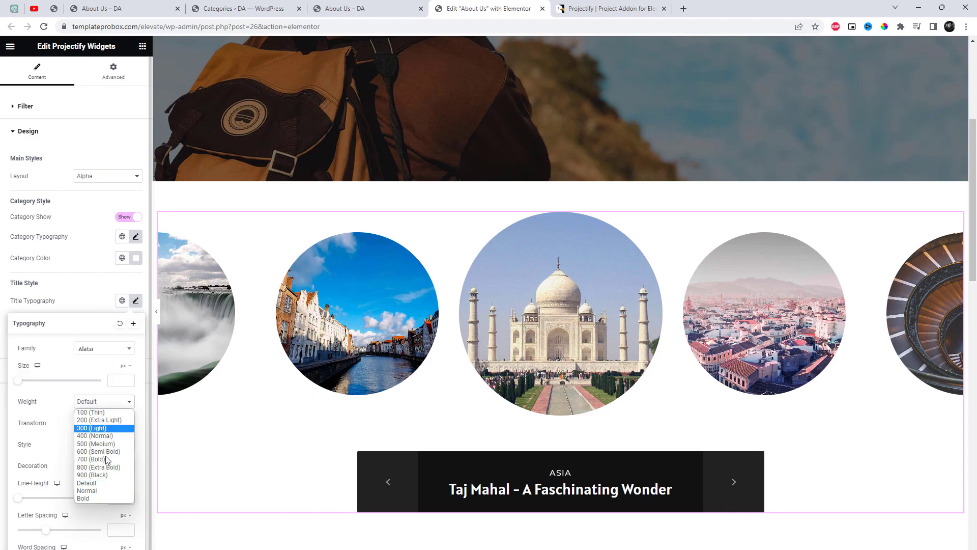
left_click(104, 459)
left_click(96, 405)
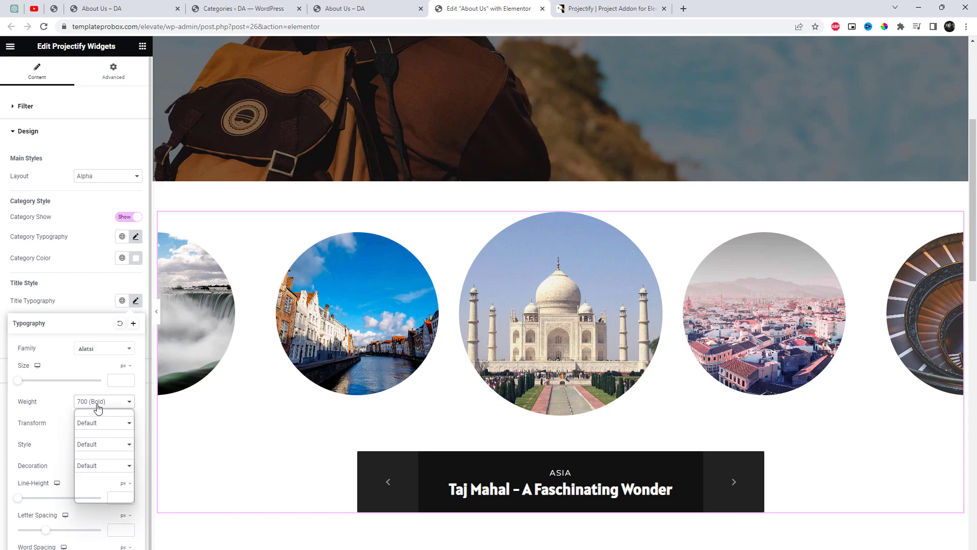
left_click(107, 453)
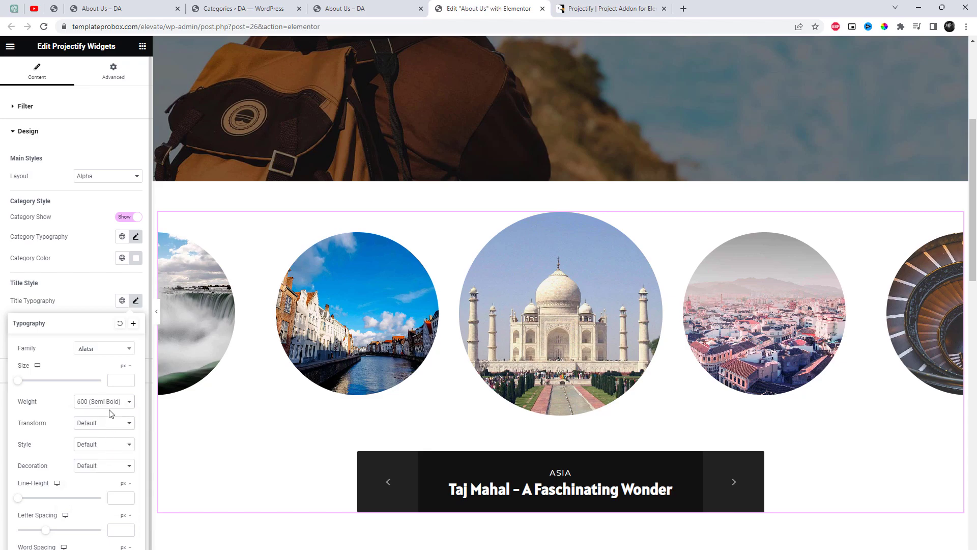
left_click(88, 309)
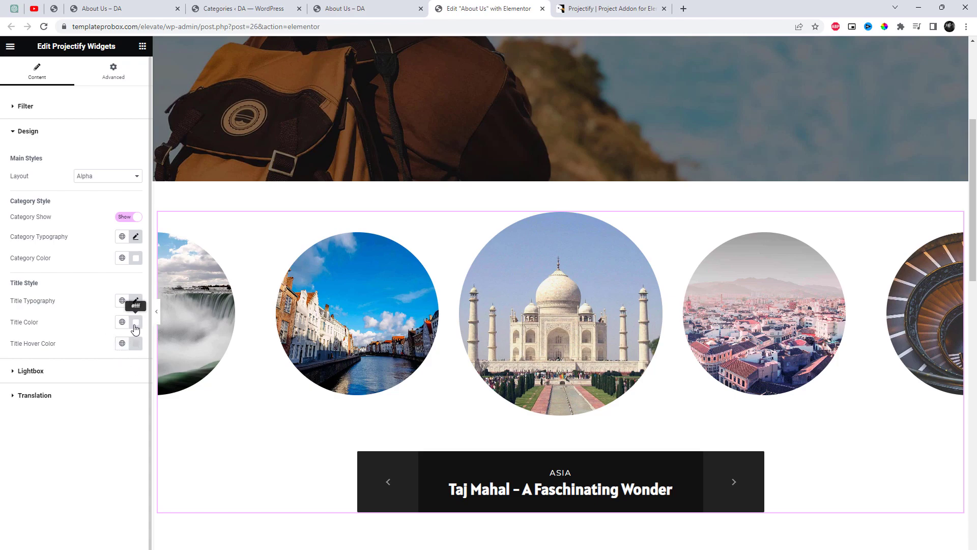
- Pick a near-white shade as the title color
left_click(135, 322)
left_click(126, 389)
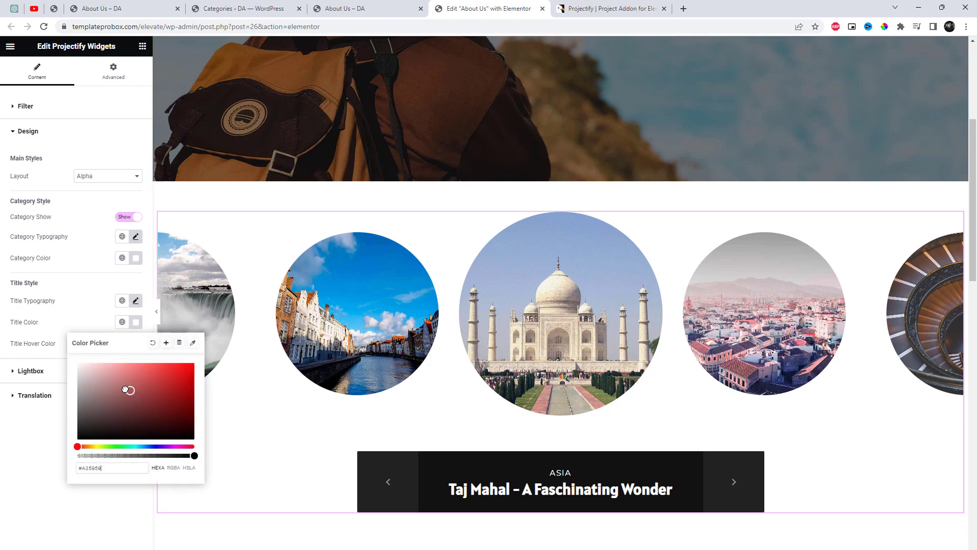
mouse_move(124, 385)
left_mouse_down()
mouse_move(185, 372)
mouse_move(167, 415)
mouse_move(84, 367)
left_mouse_up()
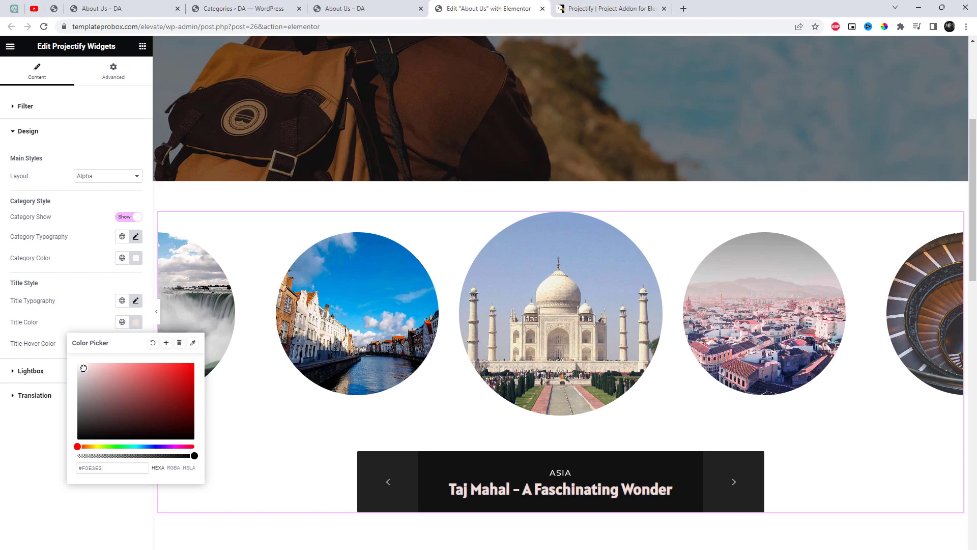
left_click(83, 321)
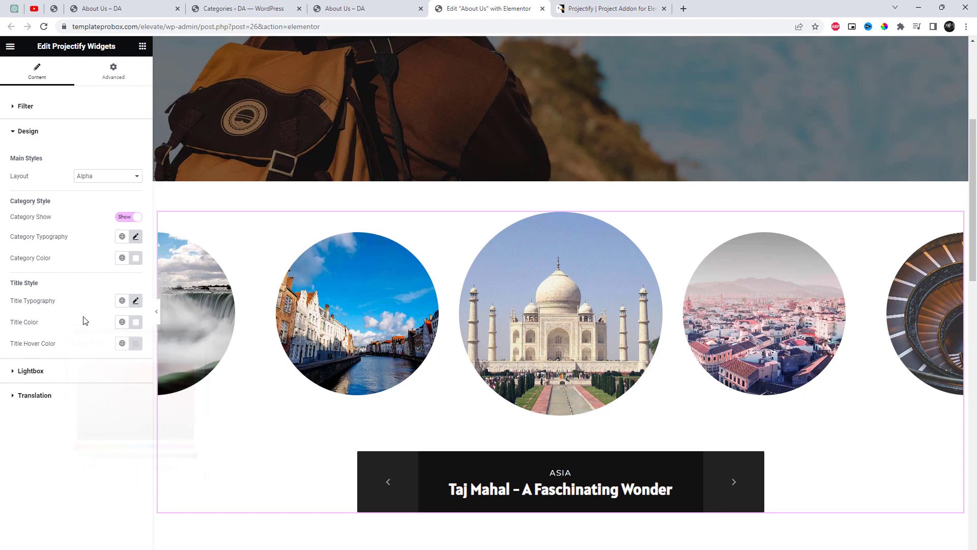
- Set the title hover color to the light pink #FFDEDE
left_click(135, 344)
mouse_move(110, 399)
left_mouse_down()
mouse_move(104, 392)
mouse_move(115, 418)
mouse_move(93, 377)
left_mouse_up()
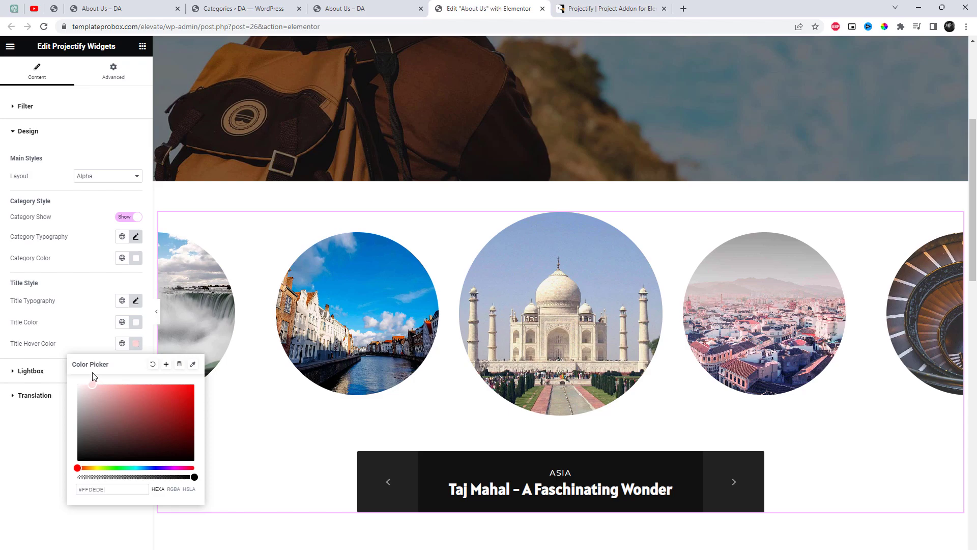
left_click(99, 324)
- Enable the lightbox for the widget's images and open the translation settings
left_click(15, 372)
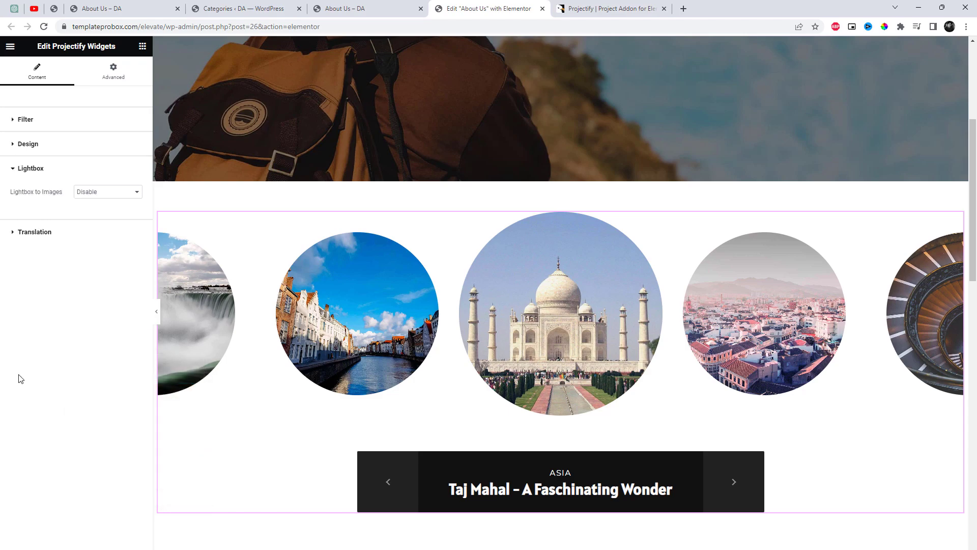
left_click(106, 192)
left_click(97, 206)
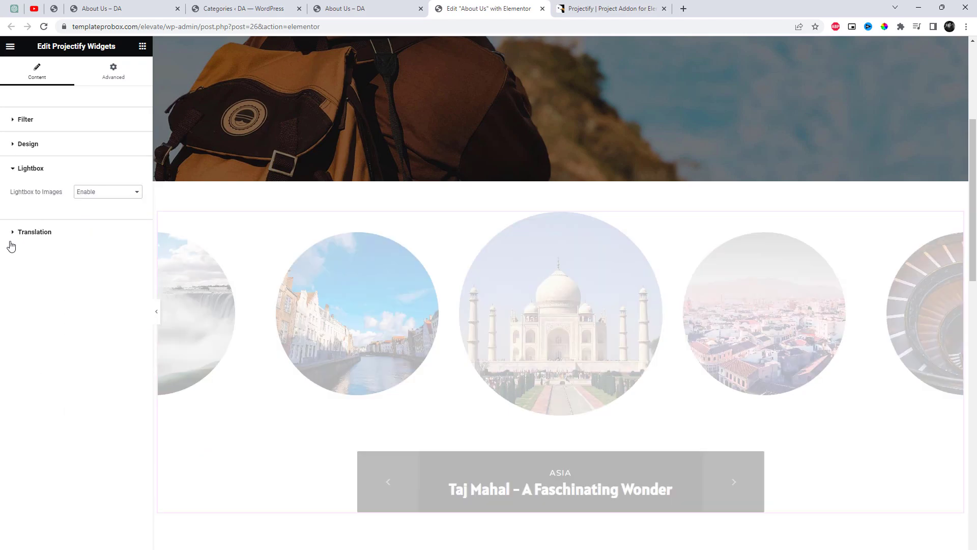
left_click(12, 237)
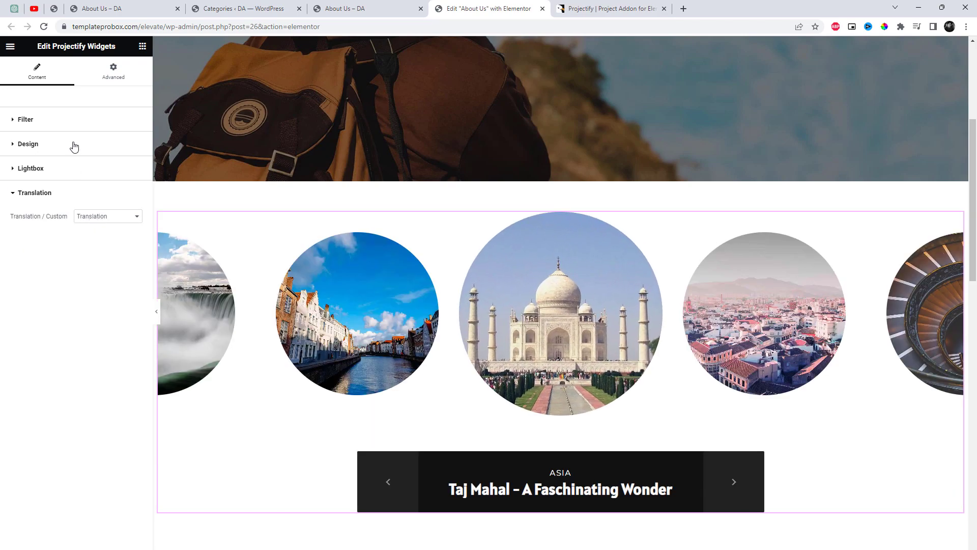
- Change the main layout in the carousel's design settings from Alpha to Beta
left_click(14, 148)
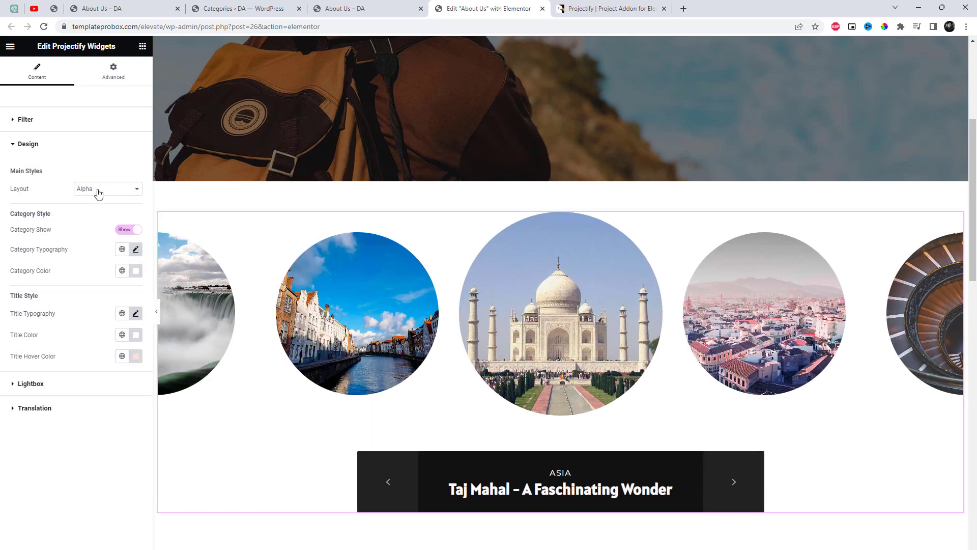
left_click(98, 194)
left_click(126, 239)
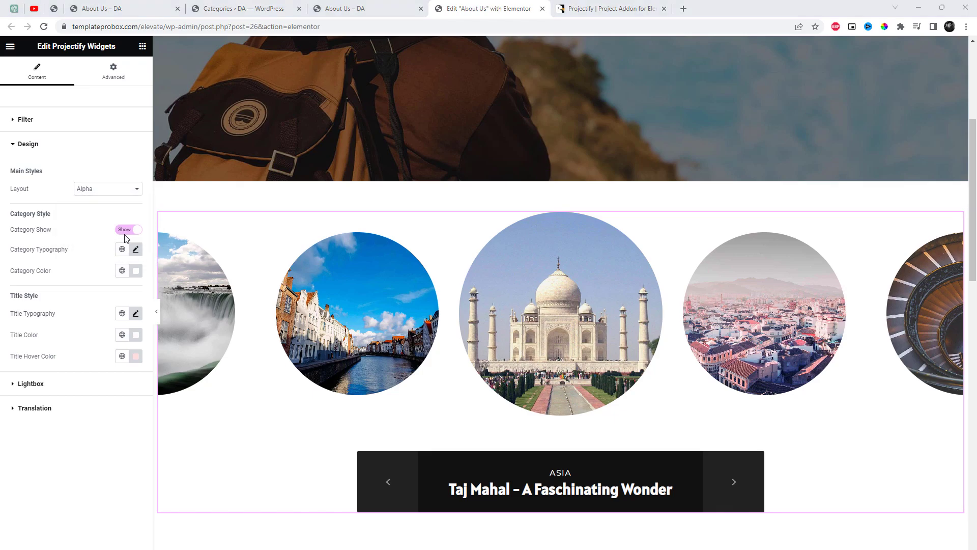
left_click(106, 193)
left_click(106, 208)
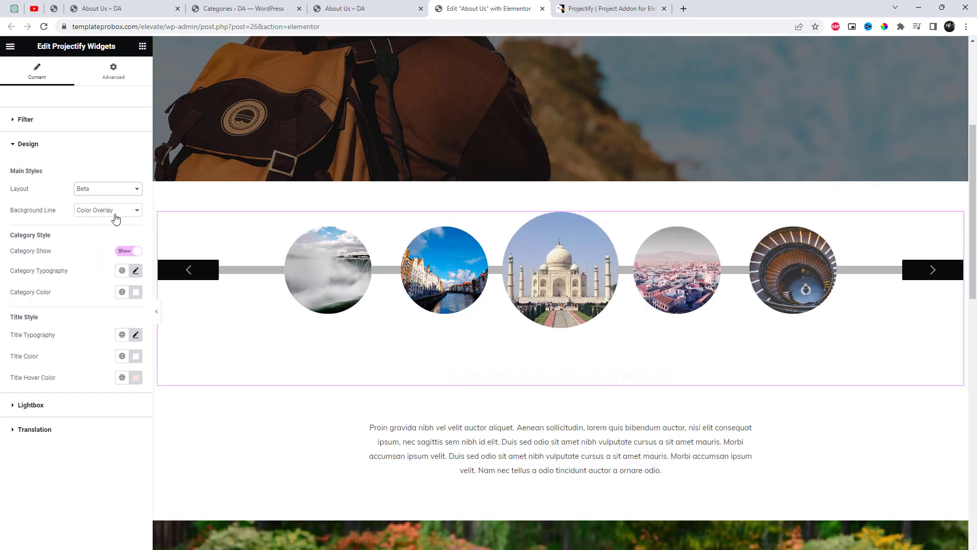
- Set the category color to #521A1A and the title color to a similar dark red
left_click(137, 297)
left_click_drag(137, 366, 157, 385)
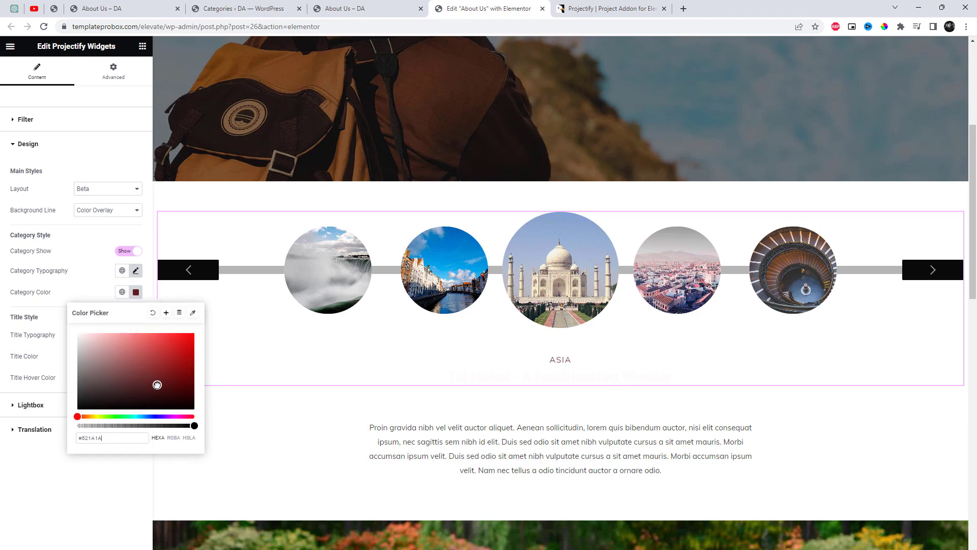
left_click(88, 296)
left_click(135, 356)
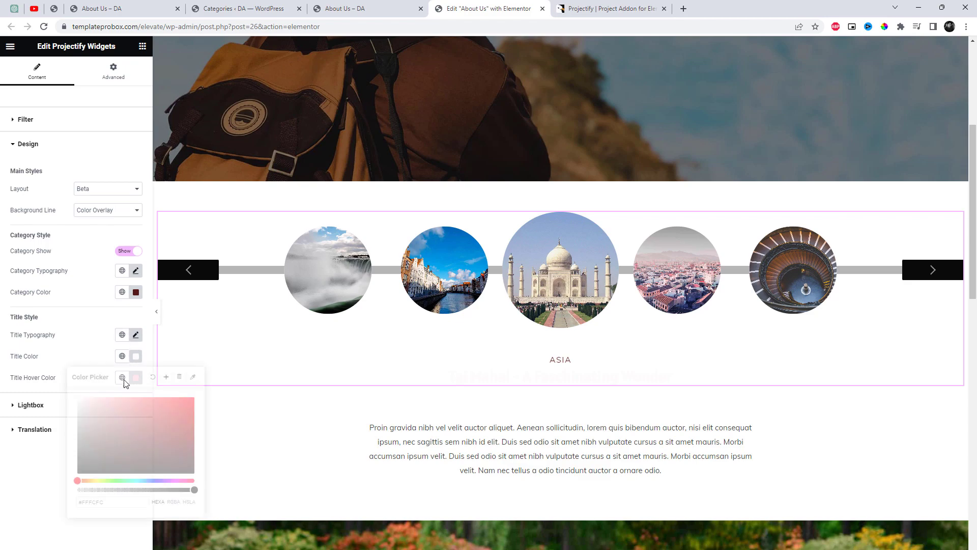
left_click_drag(146, 425, 161, 441)
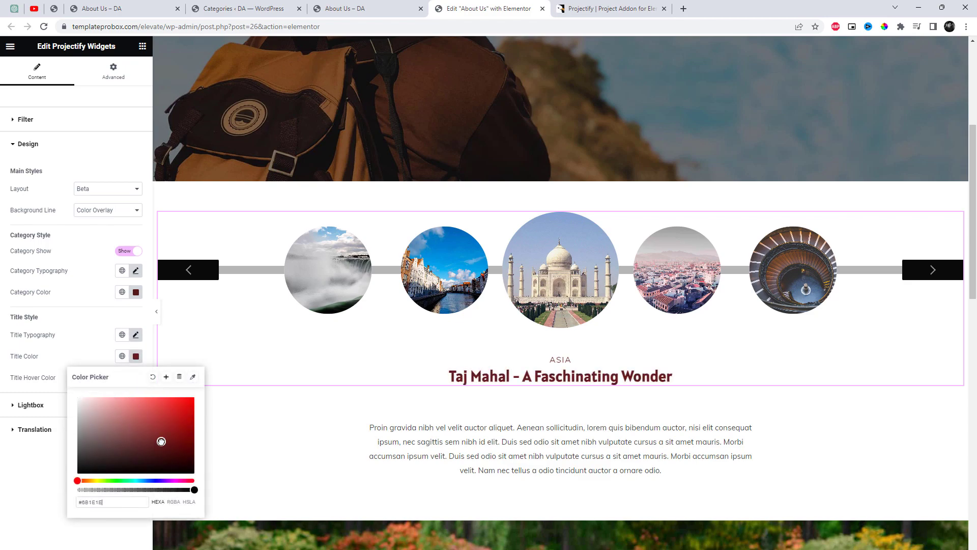
- Close the color picker and page forward through the carousel preview in the Beta layout
left_click(94, 291)
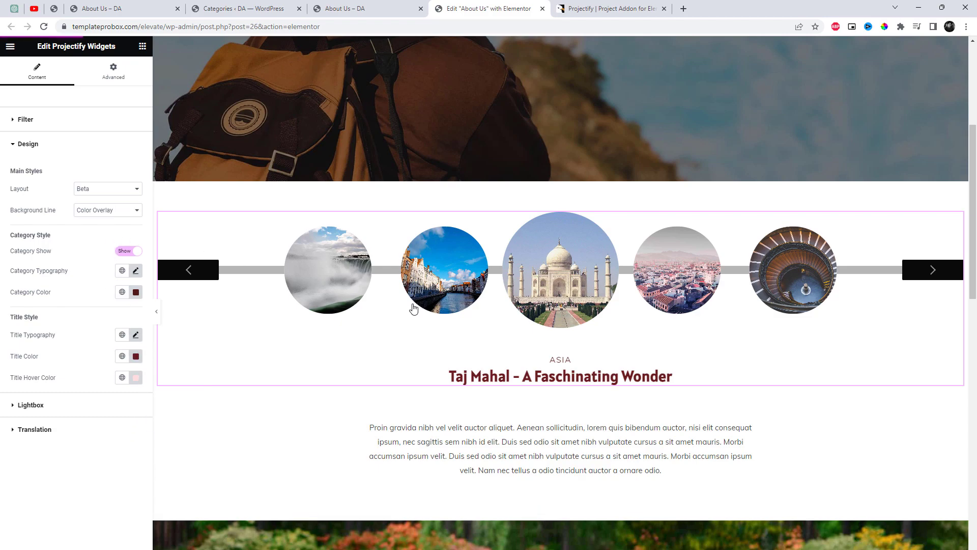
left_click(929, 271)
left_click(929, 271)
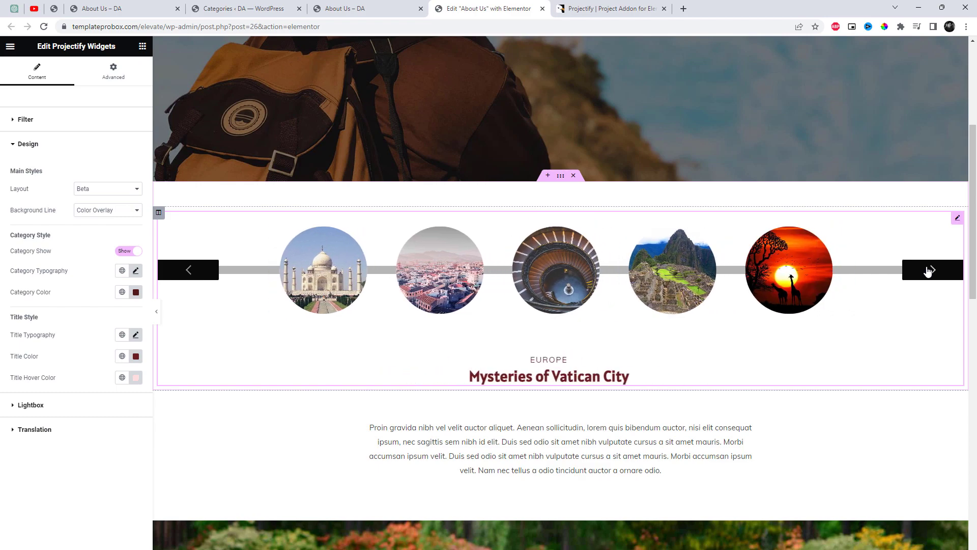
left_click(929, 271)
left_click(929, 271)
left_click(930, 272)
left_click_drag(929, 272, 927, 268)
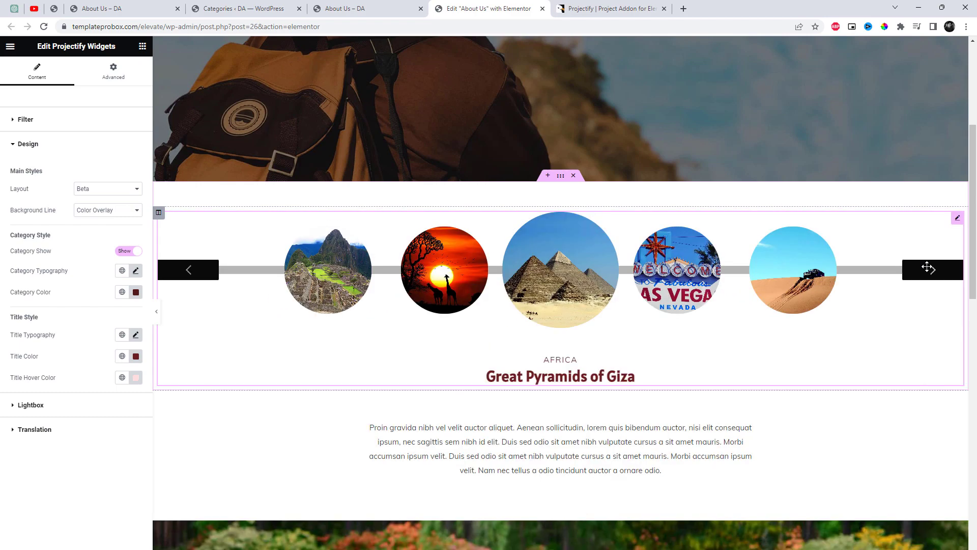
- Change the carousel layout to Gamma and set its navigation background color to the dark plum #440720
left_click(107, 189)
left_click(109, 218)
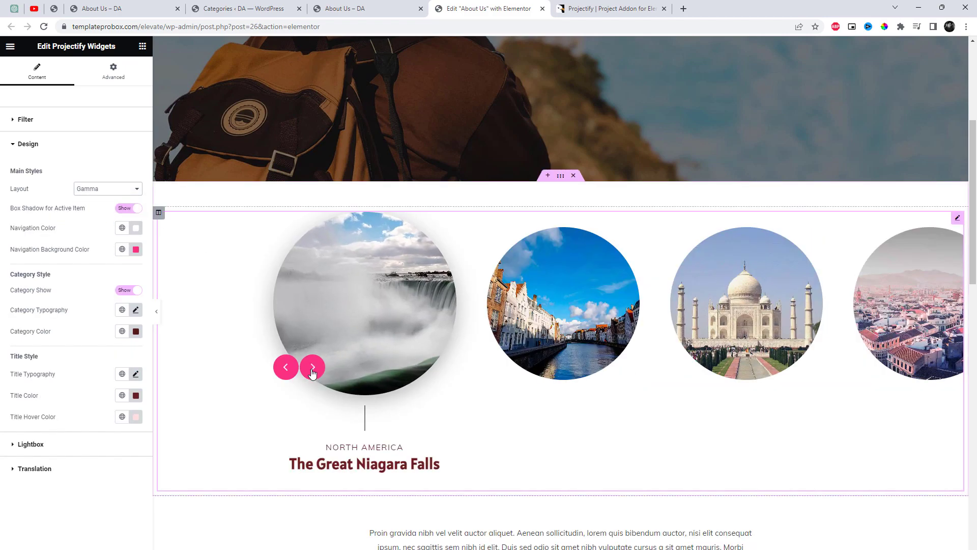
left_click(136, 249)
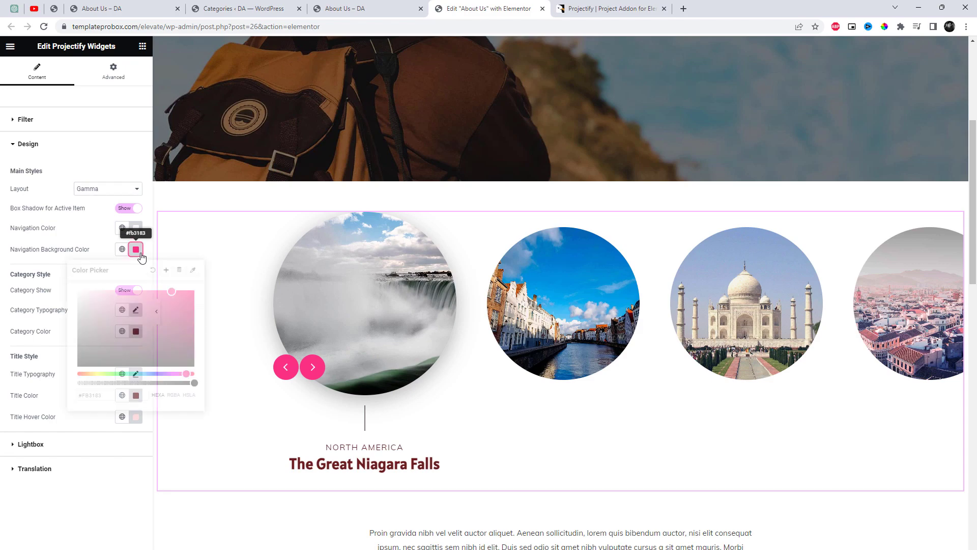
left_click(169, 334)
left_click_drag(179, 343, 186, 353)
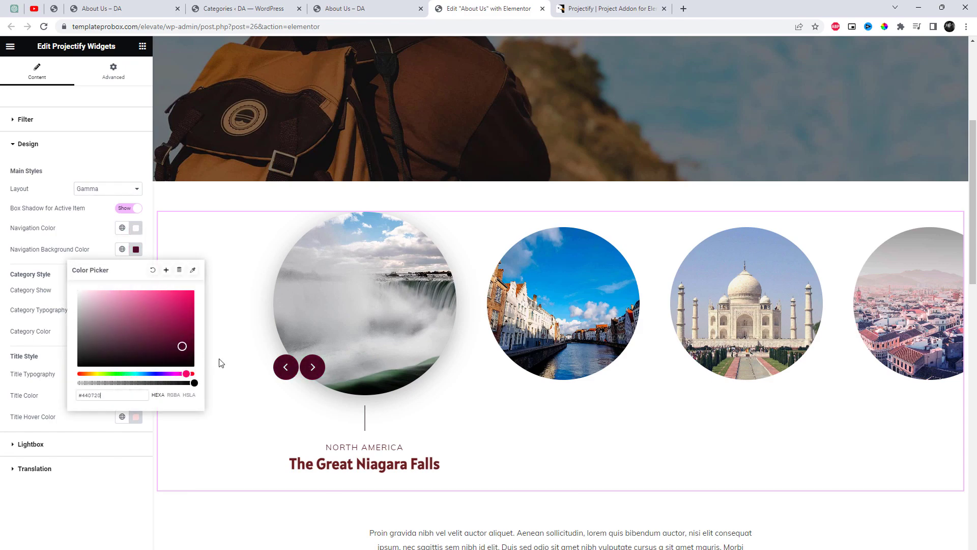
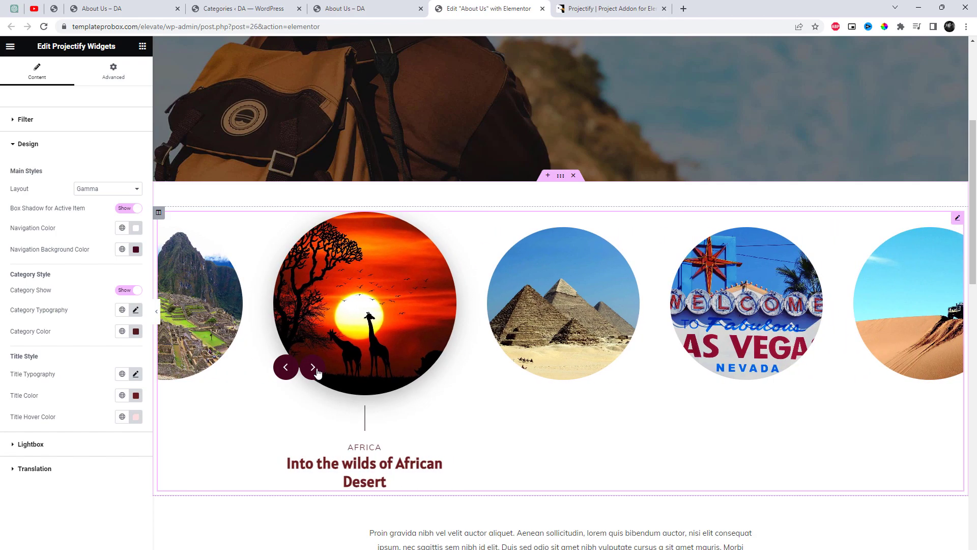
- Change the carousel layout to Numbered and page forward through its posts in the preview
left_click(125, 190)
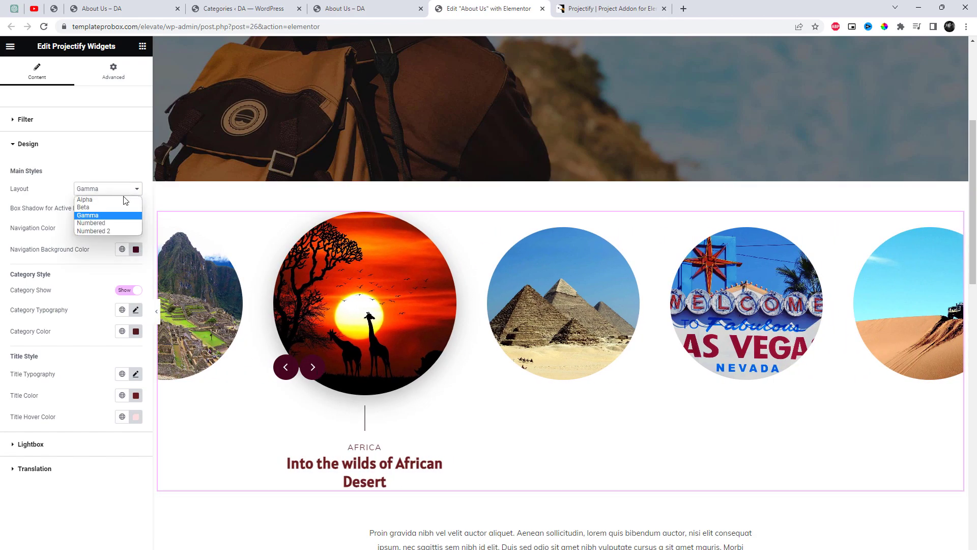
left_click(114, 225)
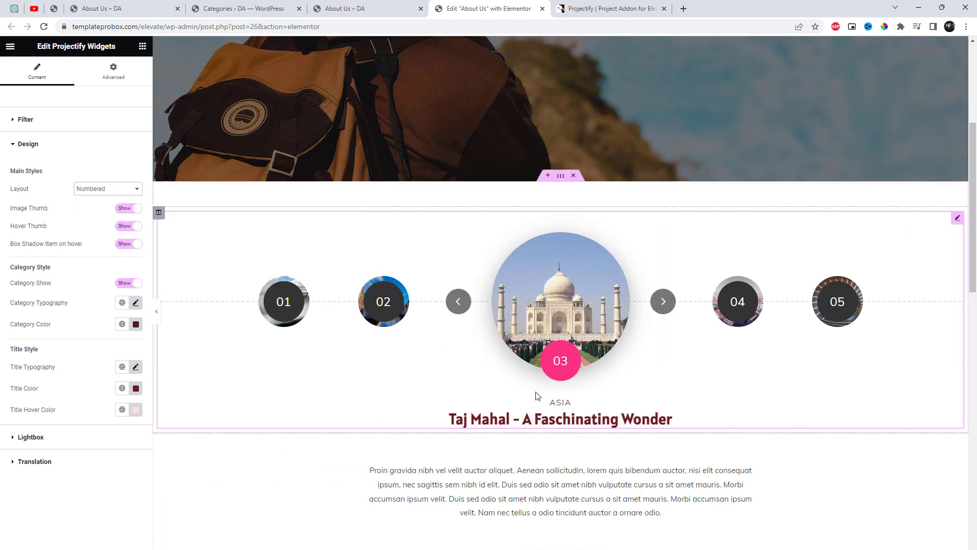
left_click(667, 301)
left_click(667, 301)
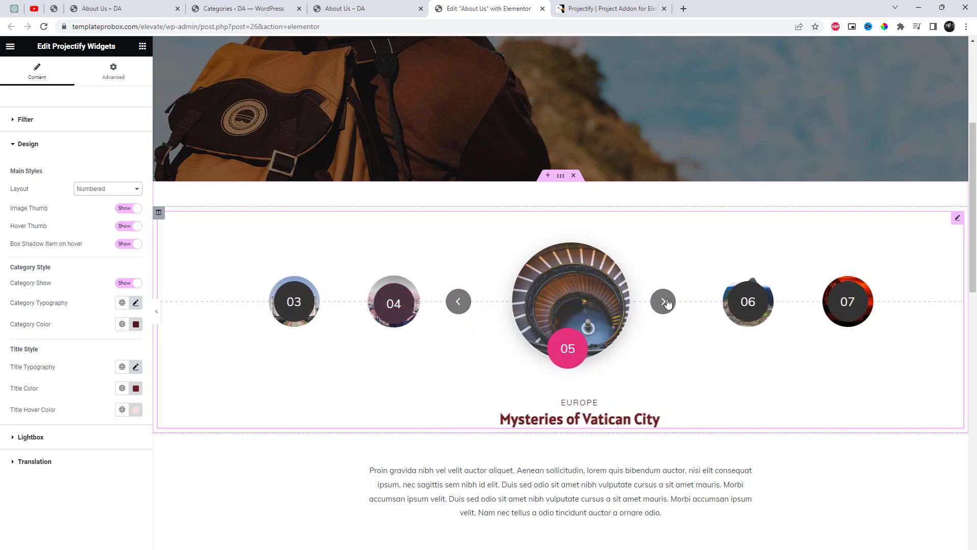
left_click(666, 301)
left_click(667, 301)
left_click(667, 301)
left_click(667, 302)
left_click(666, 302)
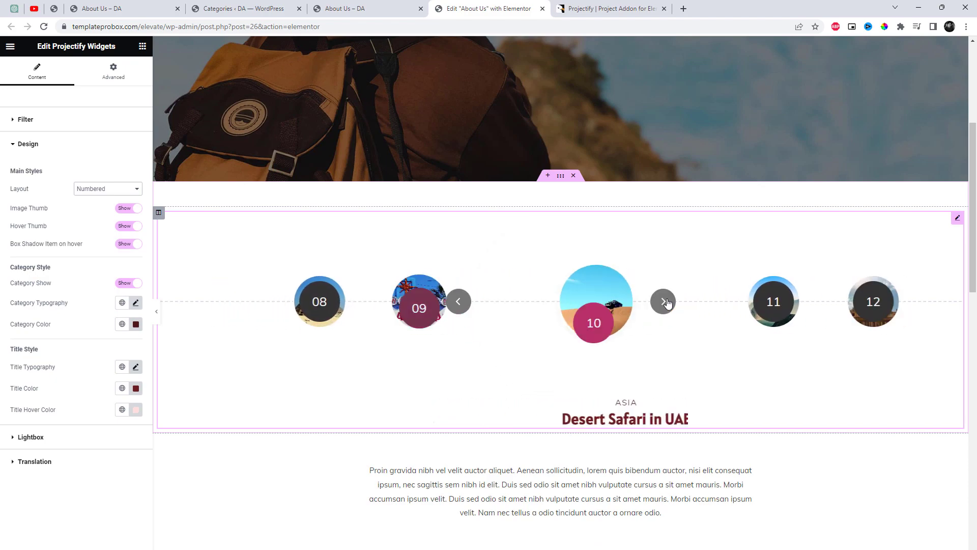
- Try the Numbered 2 layout for the carousel and return the layout to Alpha
left_click(103, 193)
left_click(109, 230)
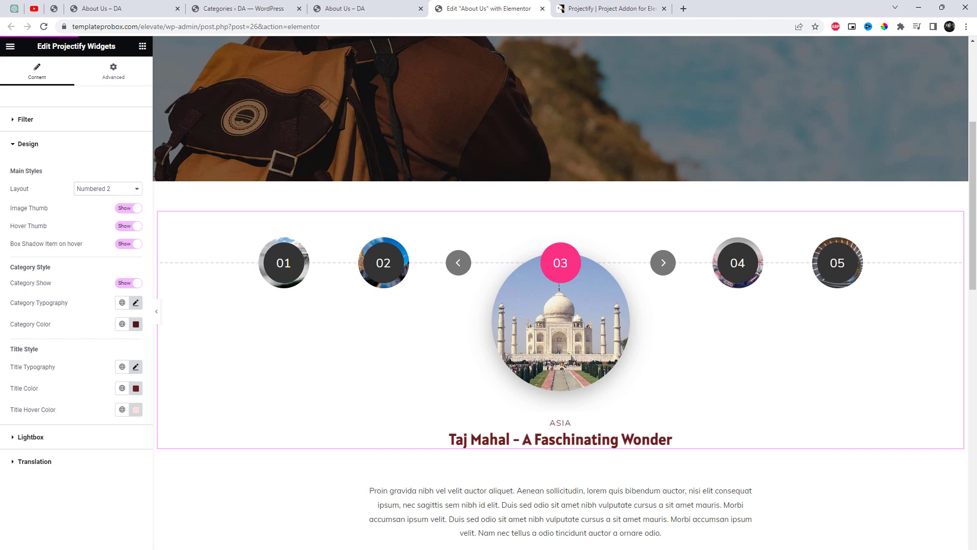
left_click(122, 191)
left_click(113, 204)
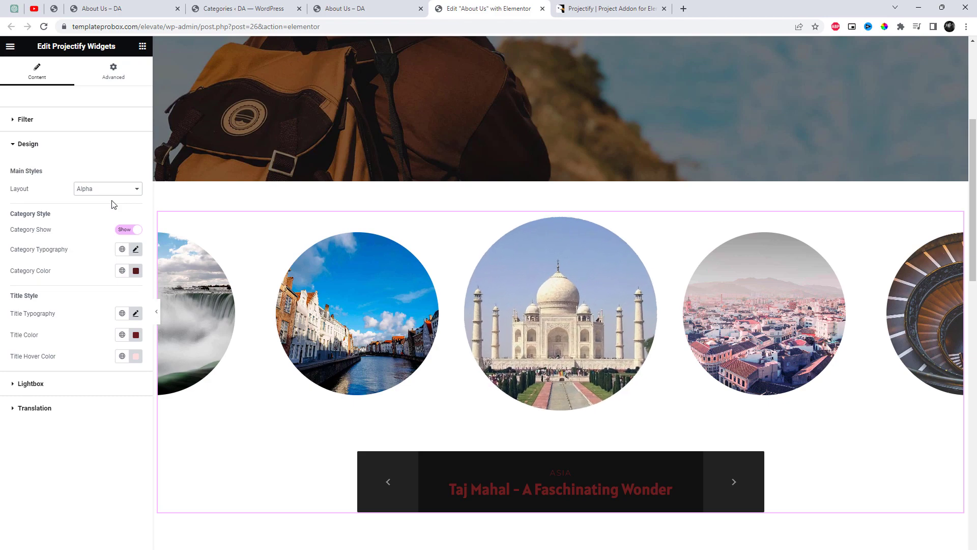
- Set the carousel's category color to a very light pink and its title color to white #FFFFFF
left_click(137, 272)
left_click(101, 326)
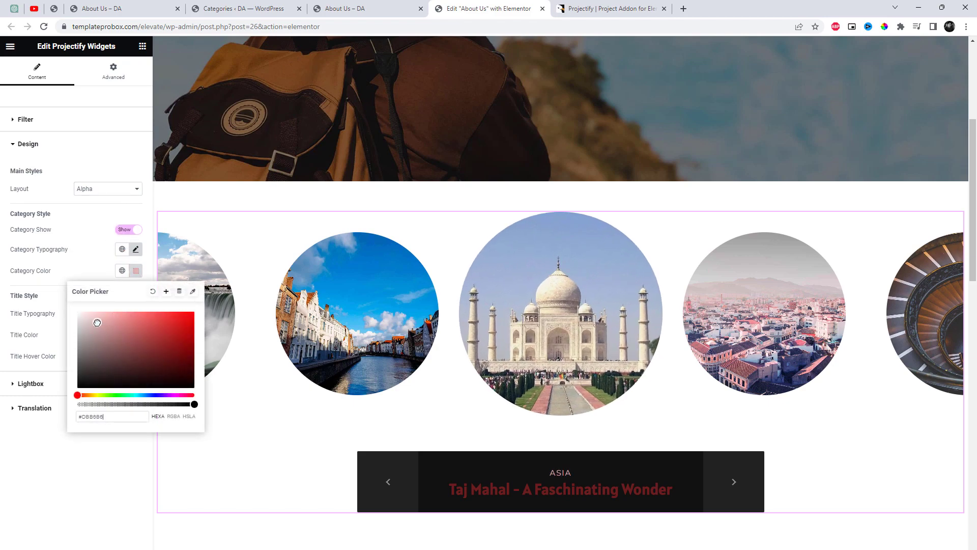
left_click(94, 268)
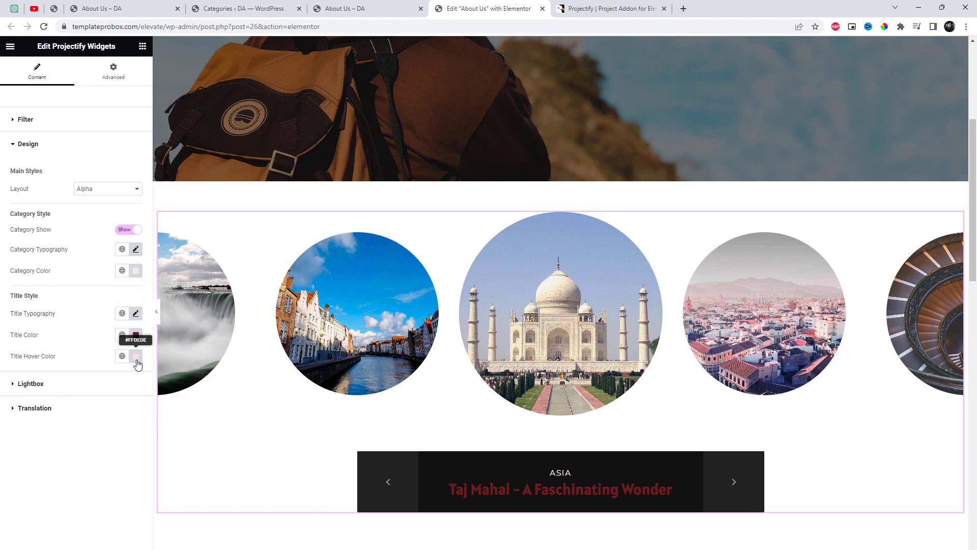
left_click(137, 335)
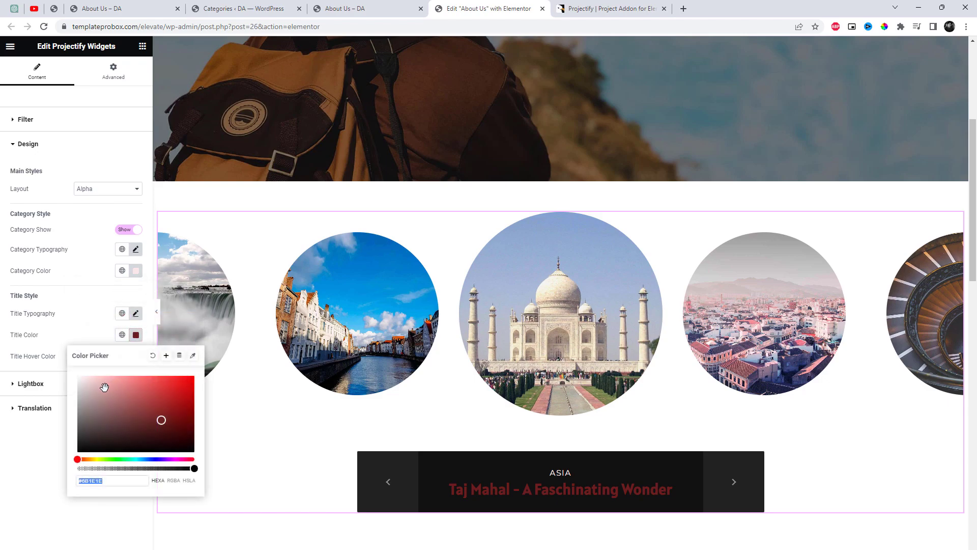
left_click_drag(105, 389, 58, 362)
left_click(87, 317)
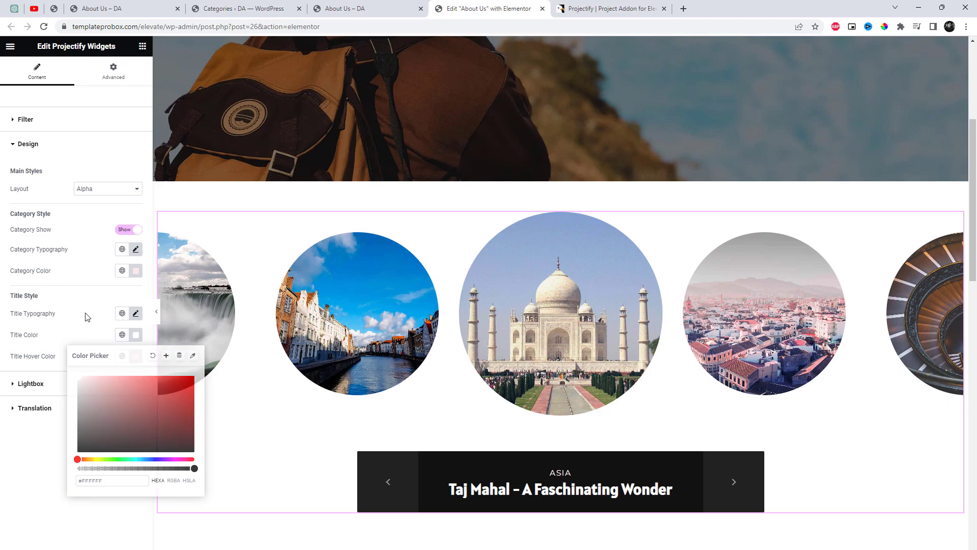
- View the live About Us page and advance the carousel by several posts
scroll(472, 463, "down", 1)
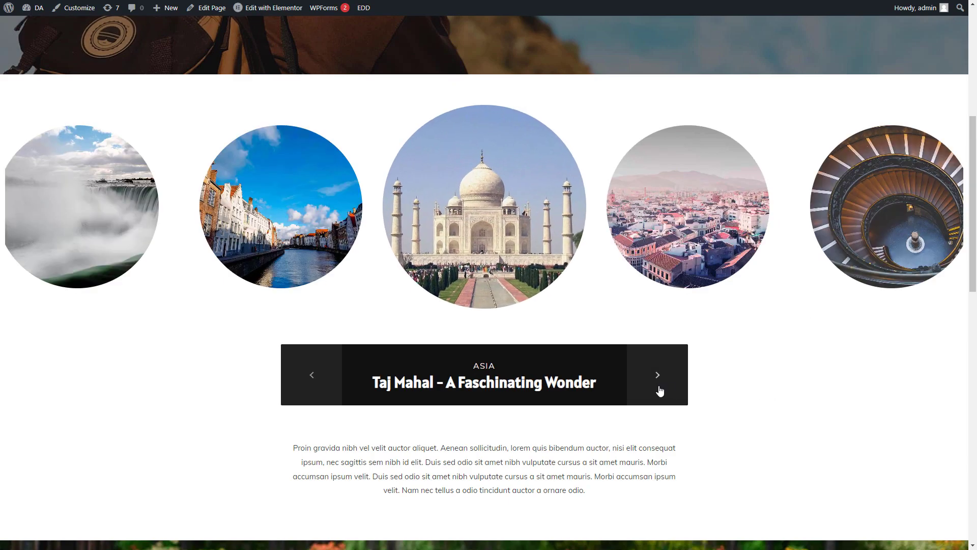
left_click(659, 388)
left_click(659, 388)
left_click(659, 388)
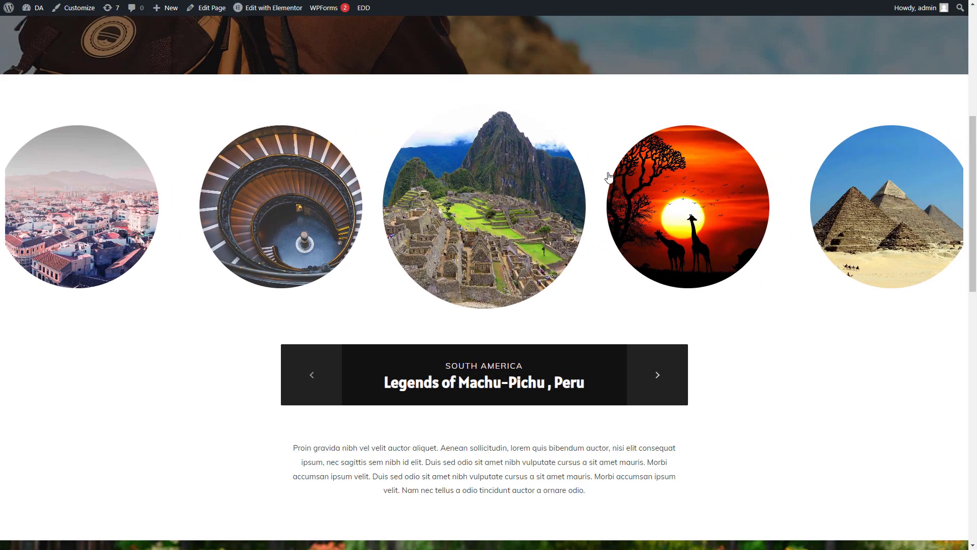
- Open the African sunset image in the lightbox, advance two images and close the lightbox
left_click(663, 203)
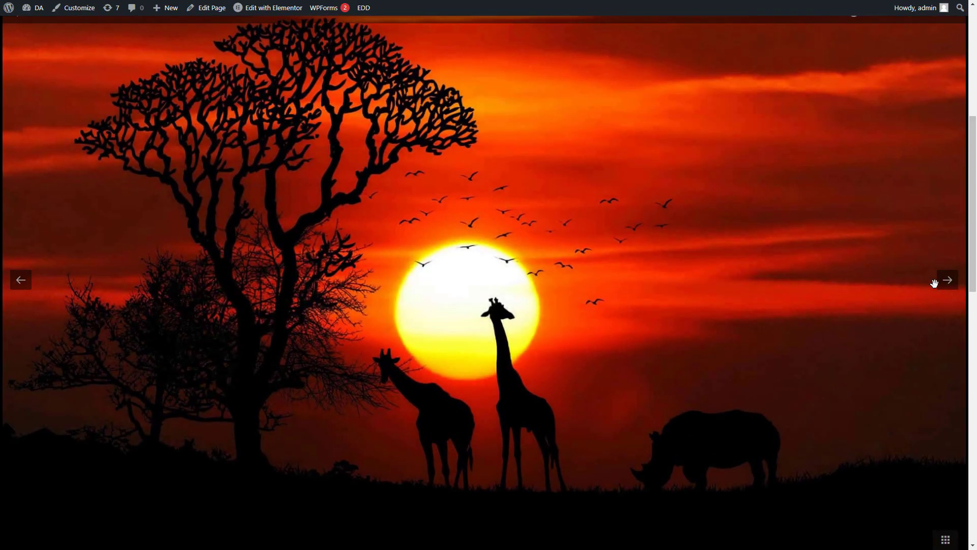
left_click(946, 288)
left_click(945, 287)
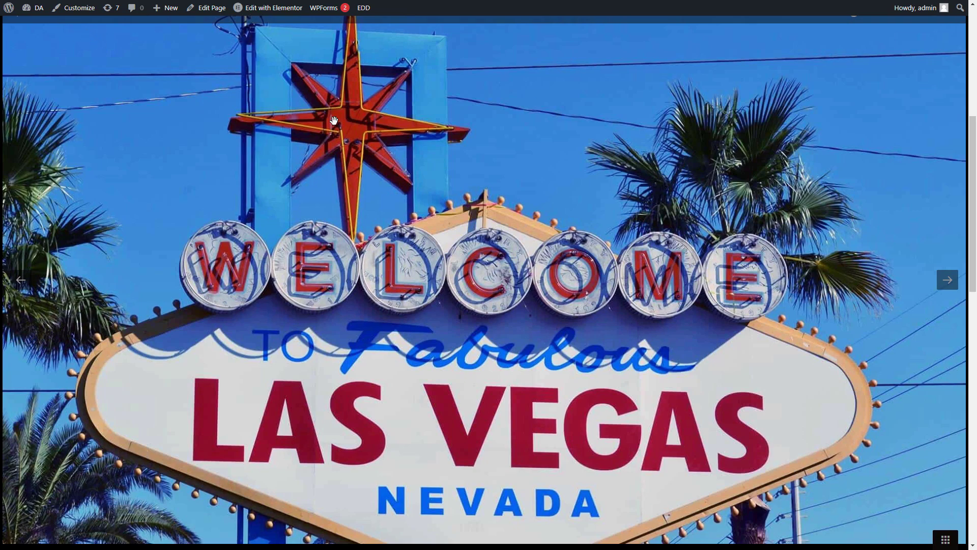
key("Escape")
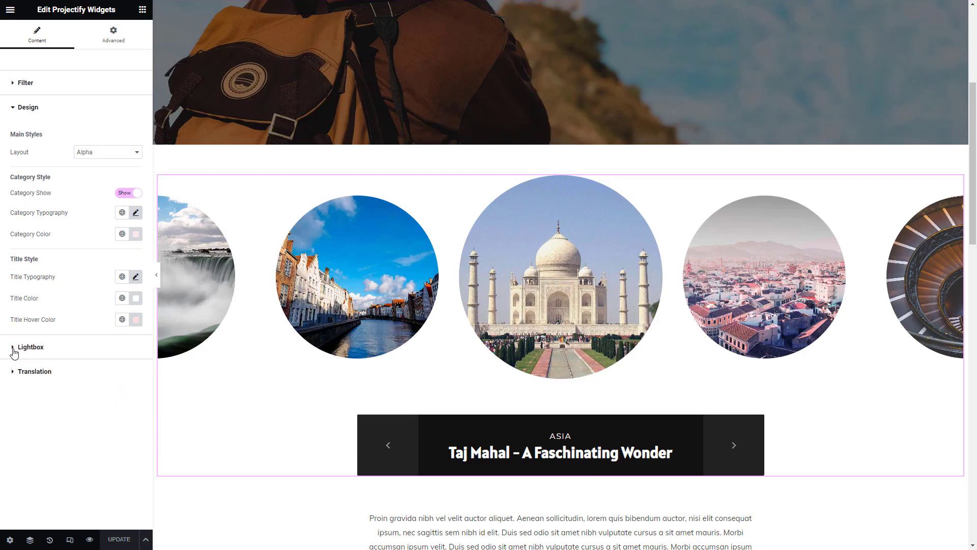
- Set Lightbox to Images to Disable in the widget's lightbox settings and update the page
left_click(14, 348)
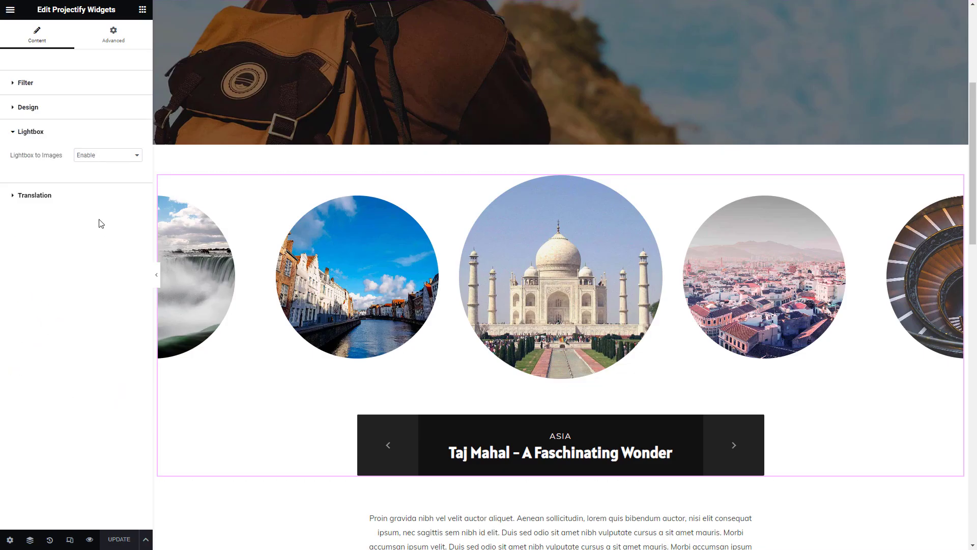
left_click(109, 156)
left_click(97, 173)
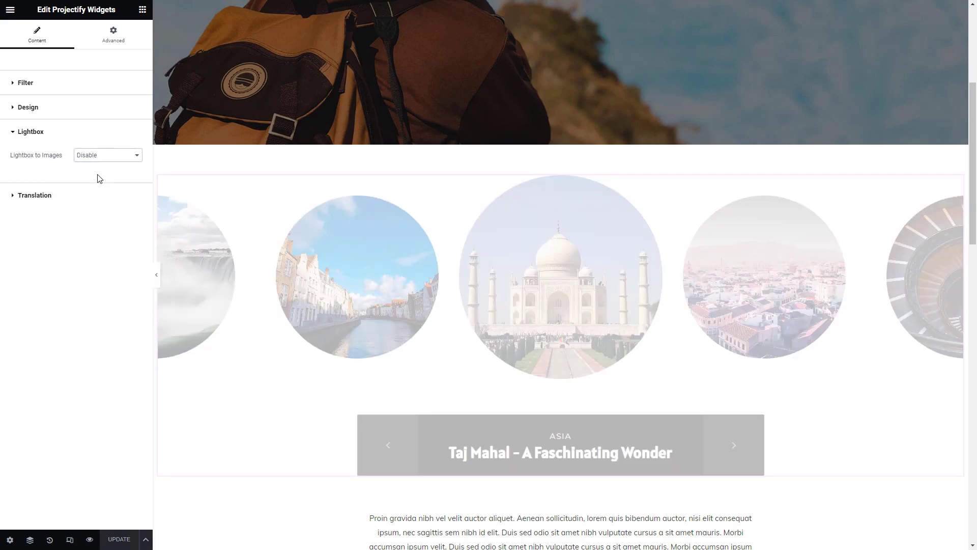
left_click(121, 542)
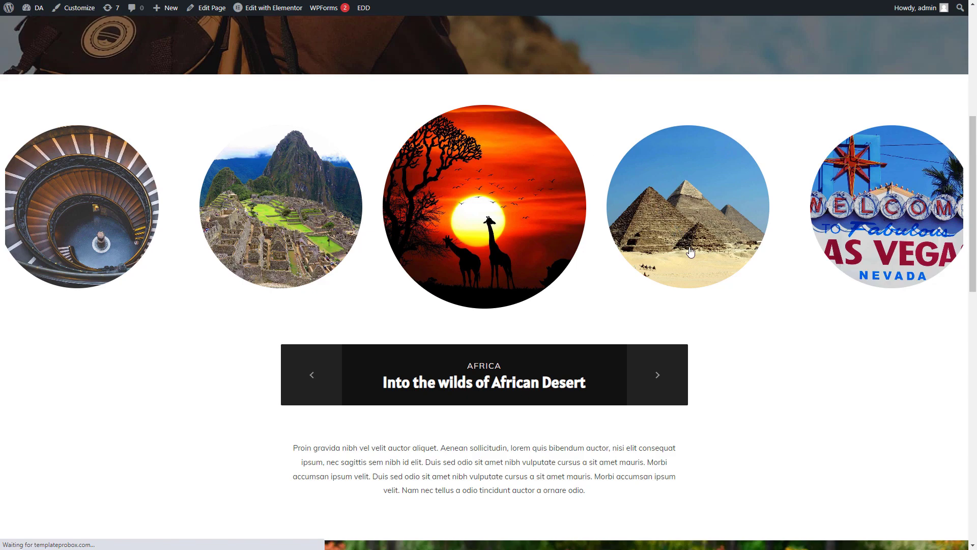
- Test the carousel on the live About Us page by selecting its side images and paging forward and back
left_click(657, 385)
left_click(658, 392)
left_click(658, 392)
left_click(656, 229)
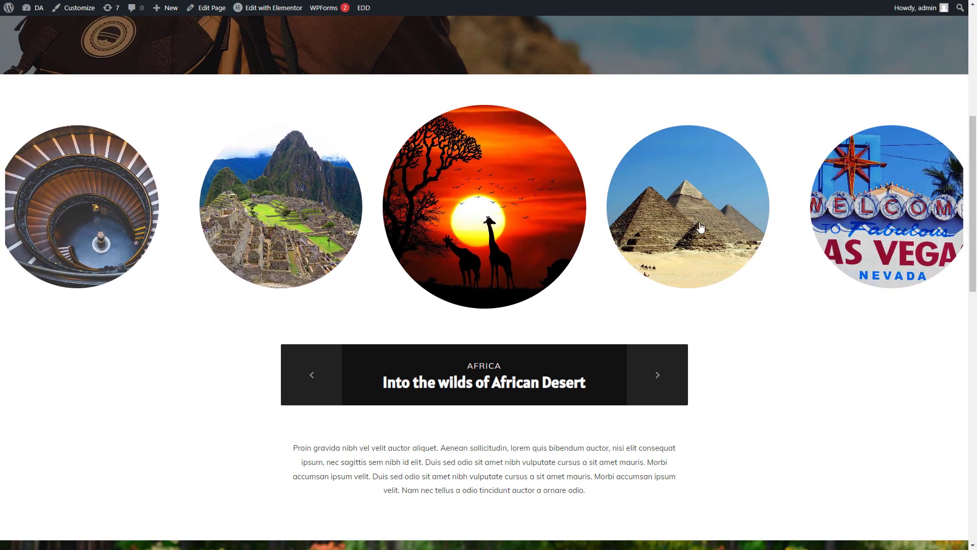
left_click(886, 243)
left_click(655, 238)
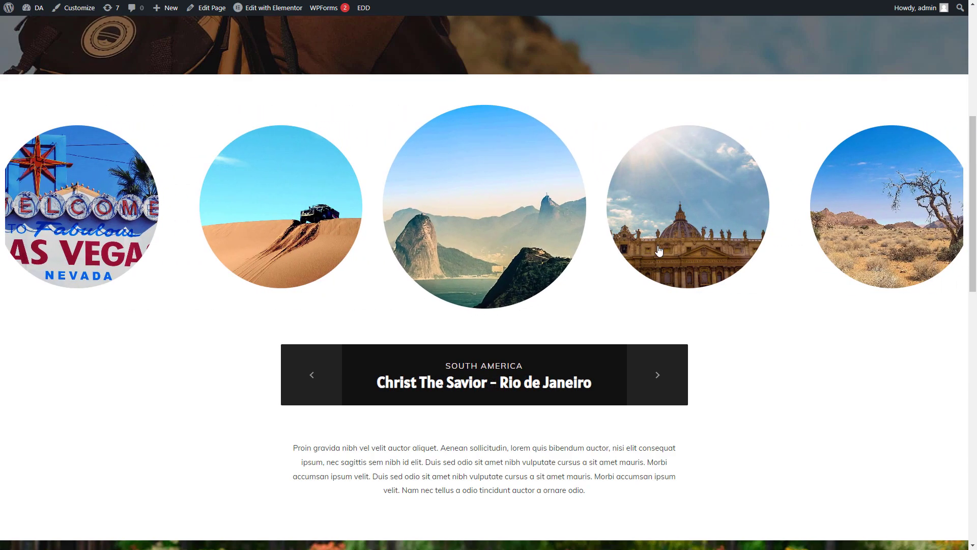
left_click(657, 247)
left_click(774, 237)
left_click(679, 394)
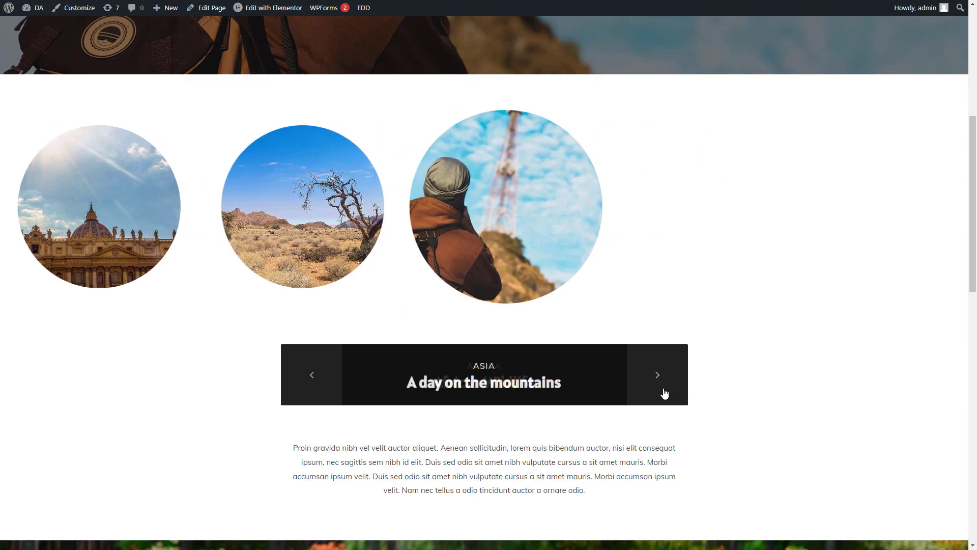
left_click(302, 394)
left_click(302, 393)
left_click(301, 394)
left_click(302, 394)
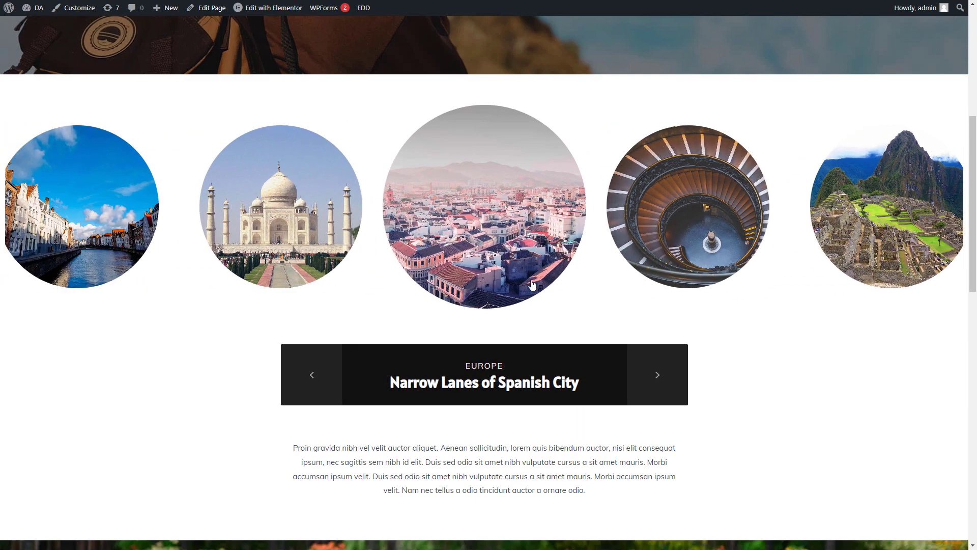
- Open the post "Narrow Lanes of Spanish City" from its carousel title, look through it and return to the About Us page
left_click(484, 385)
scroll(802, 353, "down", 8)
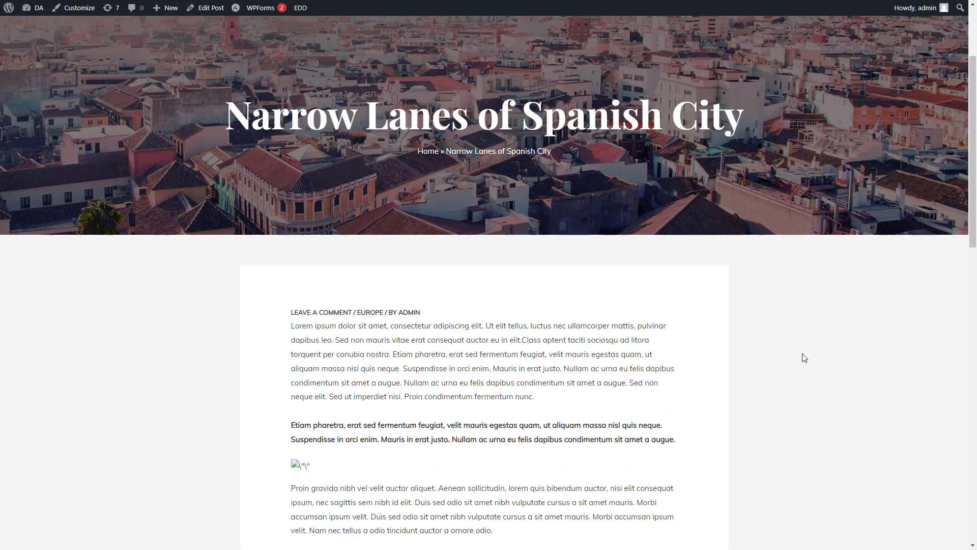
scroll(805, 355, "up", 8)
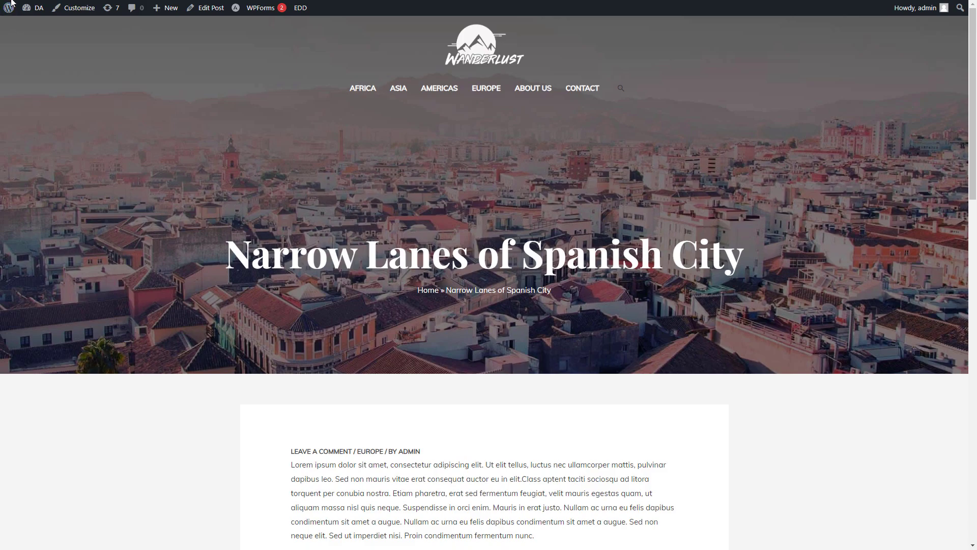
key("alt+Left")
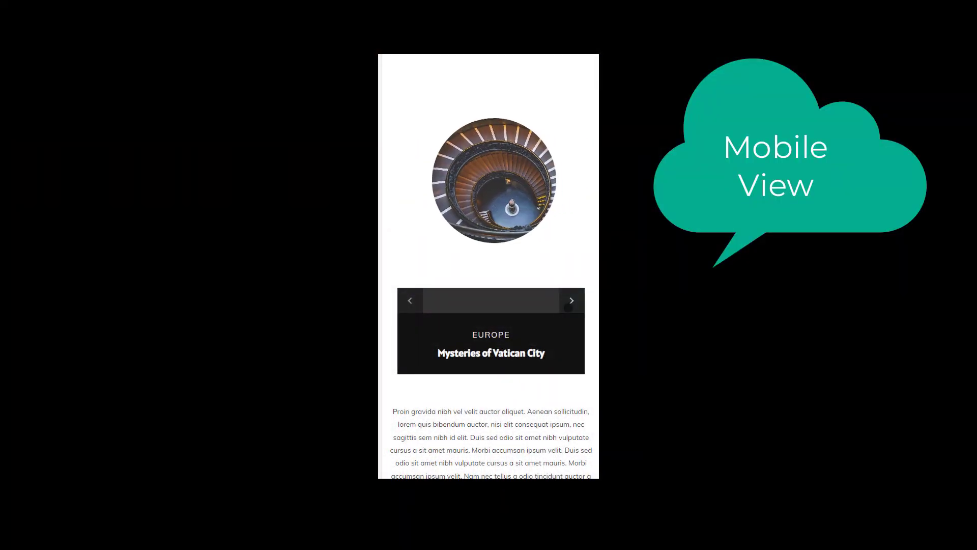
- Check the carousel in mobile view by paging forward to the last post and back through several posts
left_click(568, 307)
left_click(568, 307)
left_click(568, 307)
left_click(568, 307)
left_click(568, 307)
left_click(568, 307)
left_click(569, 307)
left_click(568, 307)
left_click(568, 307)
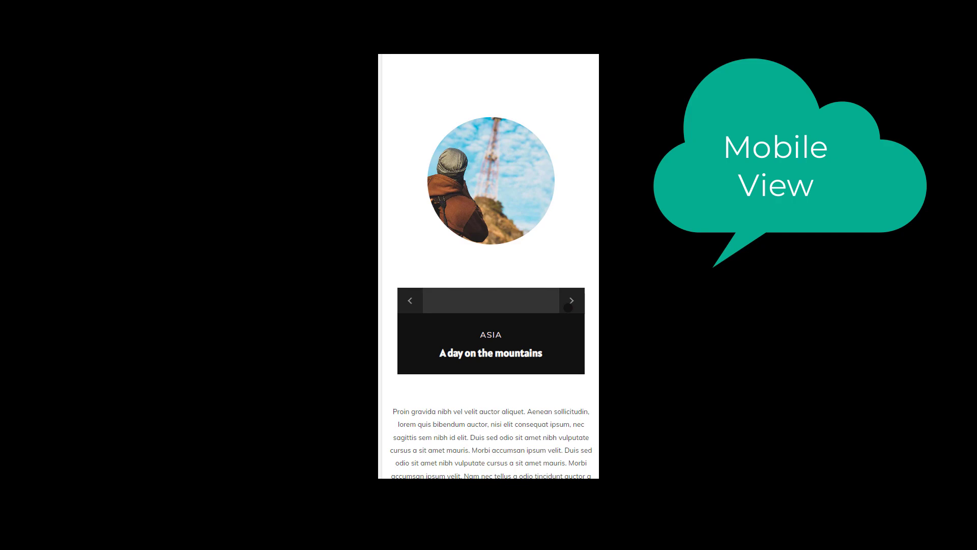
left_click(421, 302)
left_click(420, 302)
left_click(421, 301)
left_click(421, 302)
left_click(421, 301)
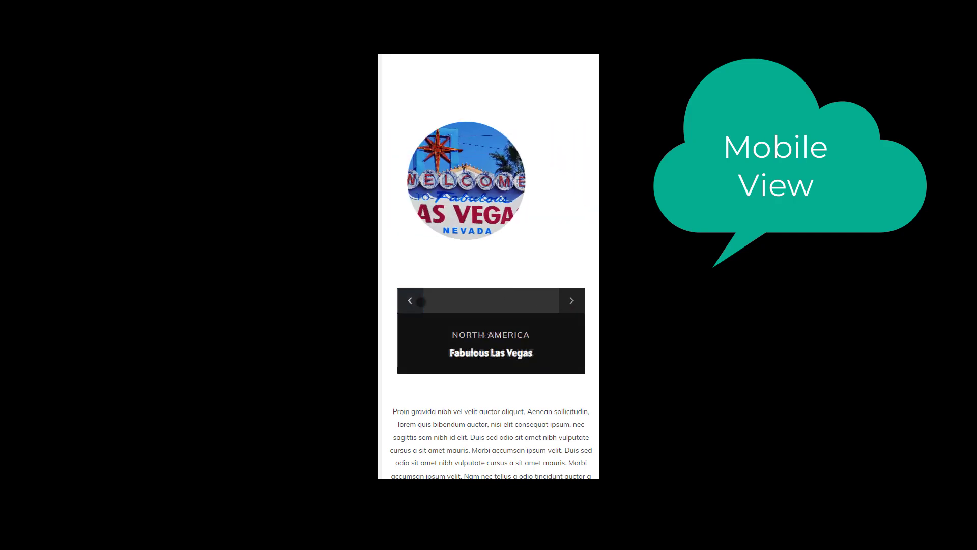
left_click(421, 302)
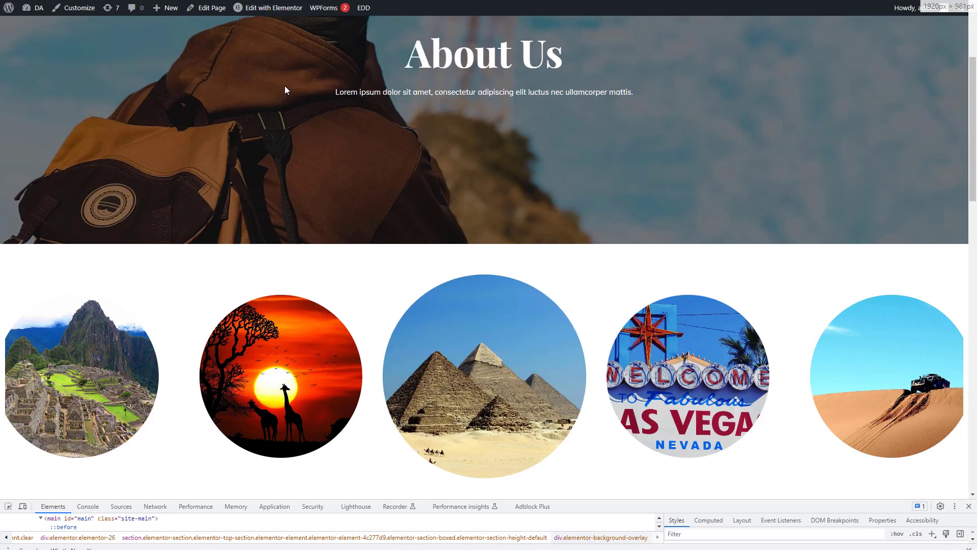
- Check the circle carousel in desktop view on the live About Us page by paging it forward
scroll(568, 154, "down", 3)
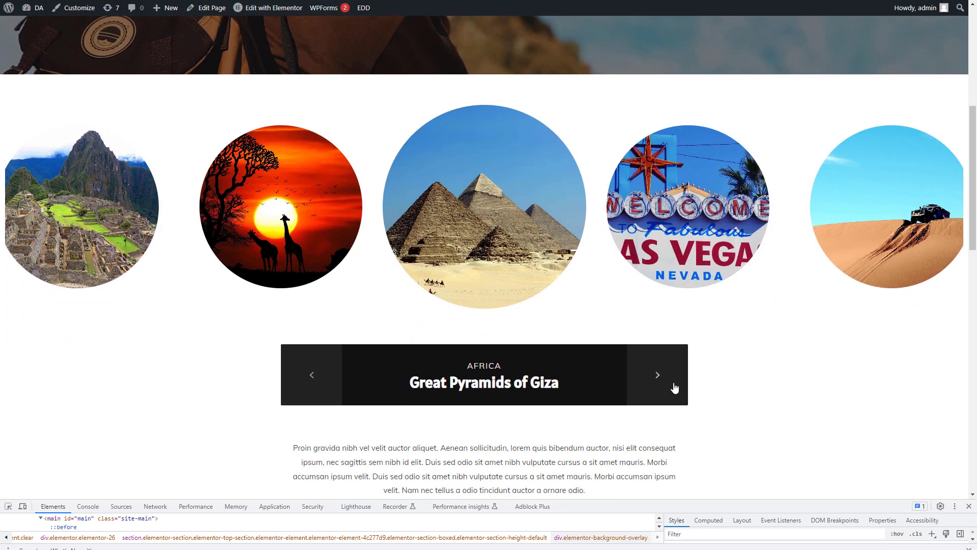
left_click(674, 388)
left_click(674, 388)
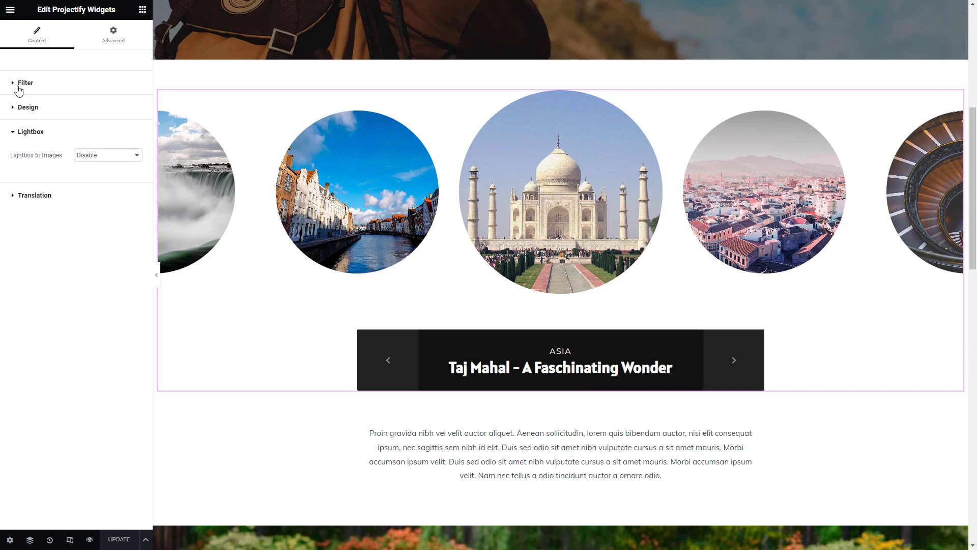
- Change the Projectify widget's layout to Carousel Full Alpha
left_click(15, 87)
left_click(87, 111)
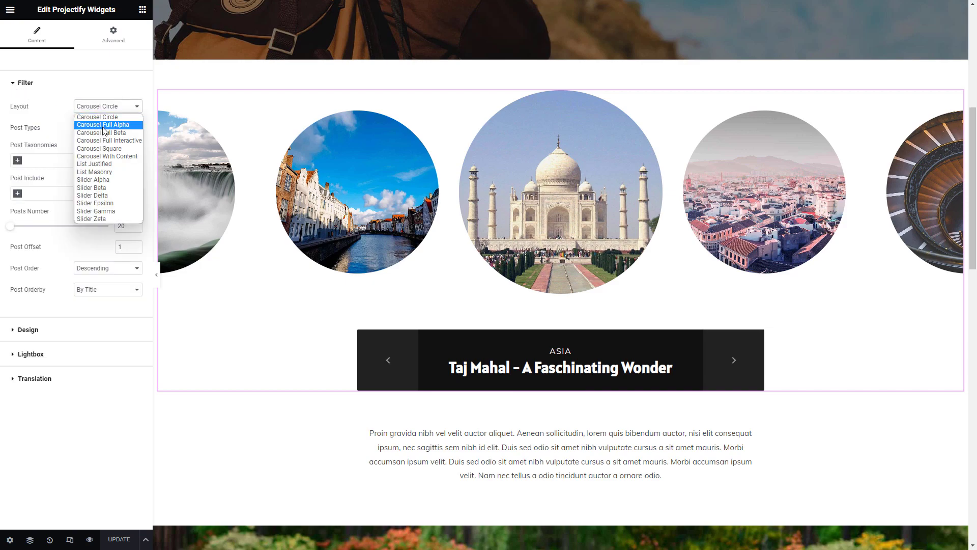
left_click(104, 126)
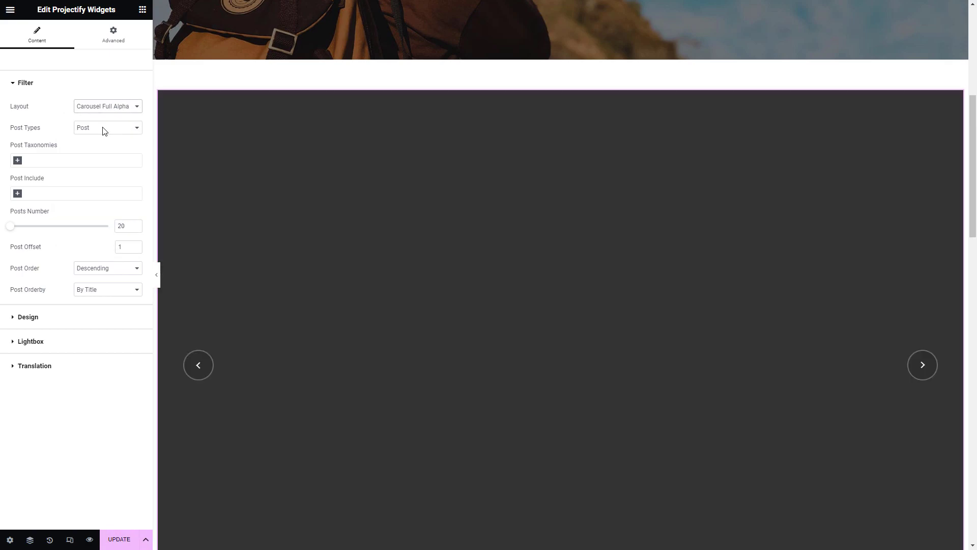
scroll(285, 254, "down", 3)
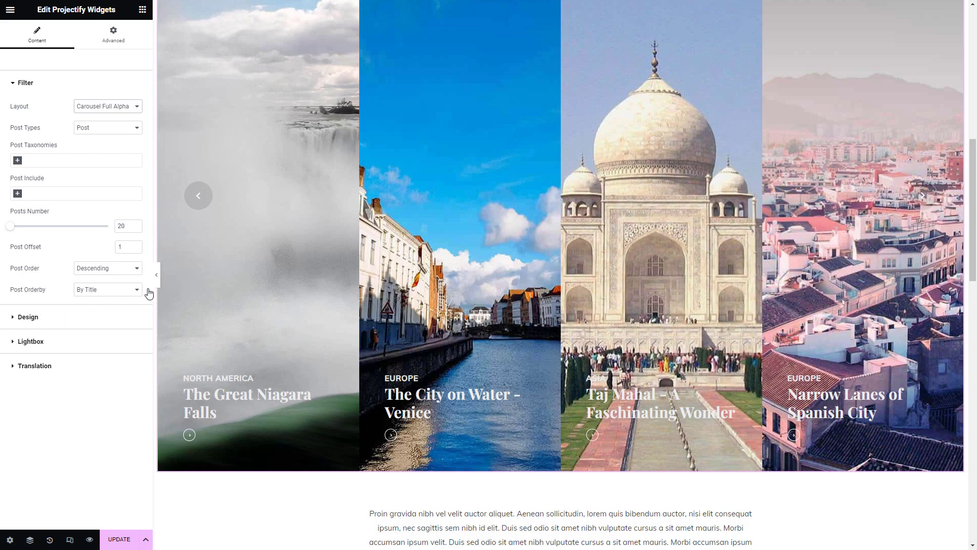
- Preview the full-width carousel in the editor by paging back through its posts
left_click(198, 195)
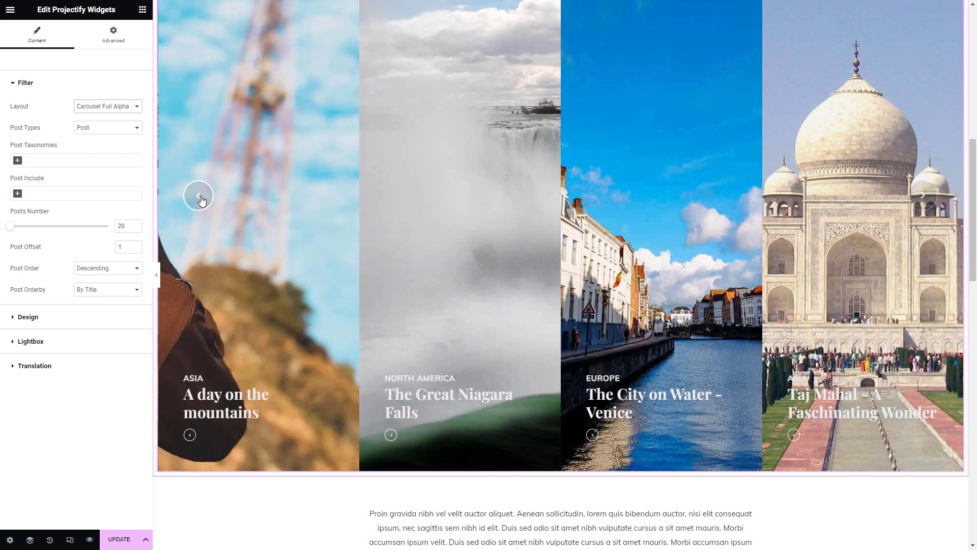
left_click(198, 195)
left_click(198, 196)
left_click(198, 195)
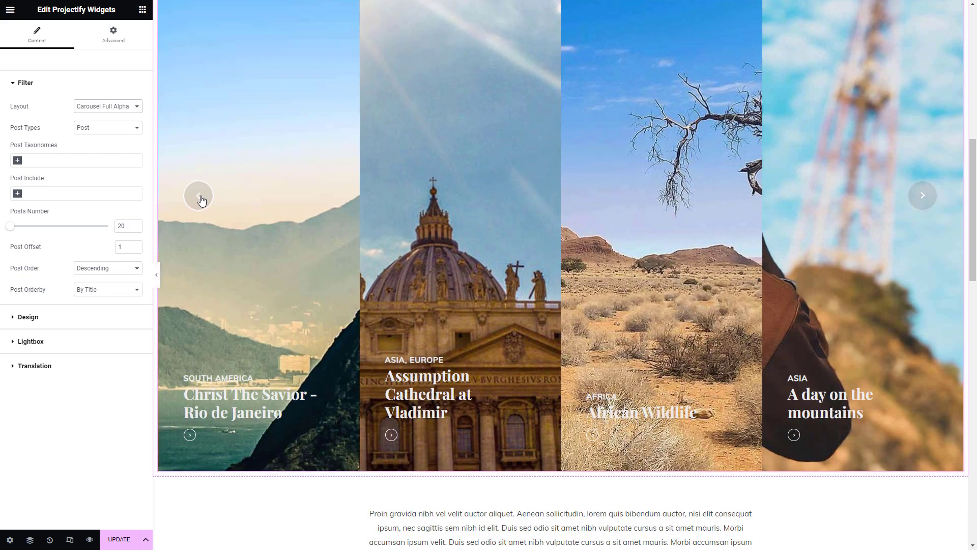
left_click(198, 196)
left_click(198, 195)
left_click(199, 195)
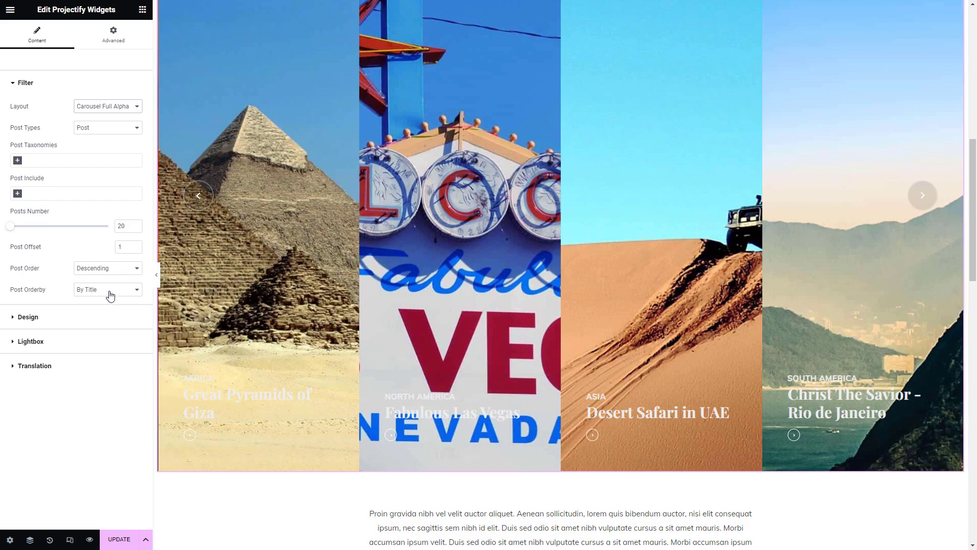
- Try 3 columns, set the carousel's Columns Number to 5 and choose Smooth as the Title Holder Type
left_click(106, 45)
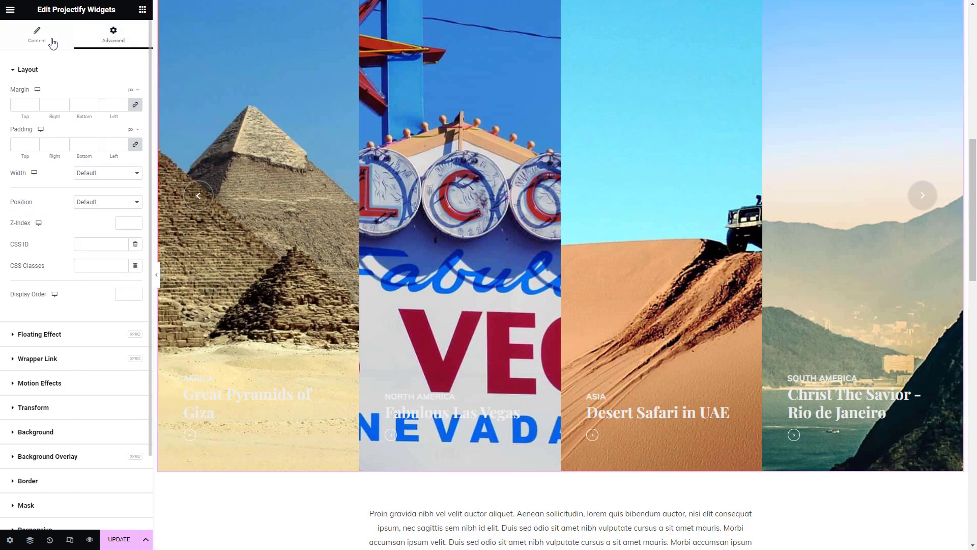
left_click(24, 40)
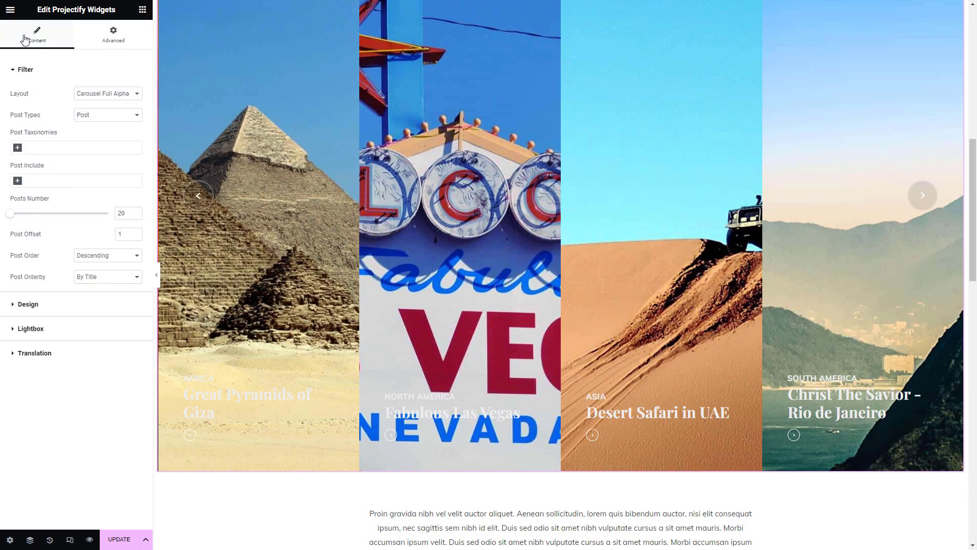
left_click(13, 308)
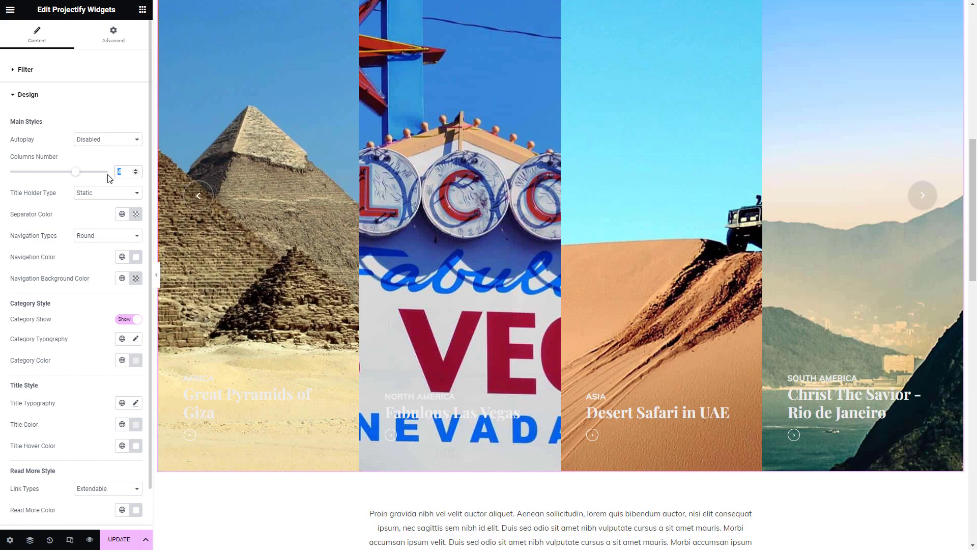
type("3")
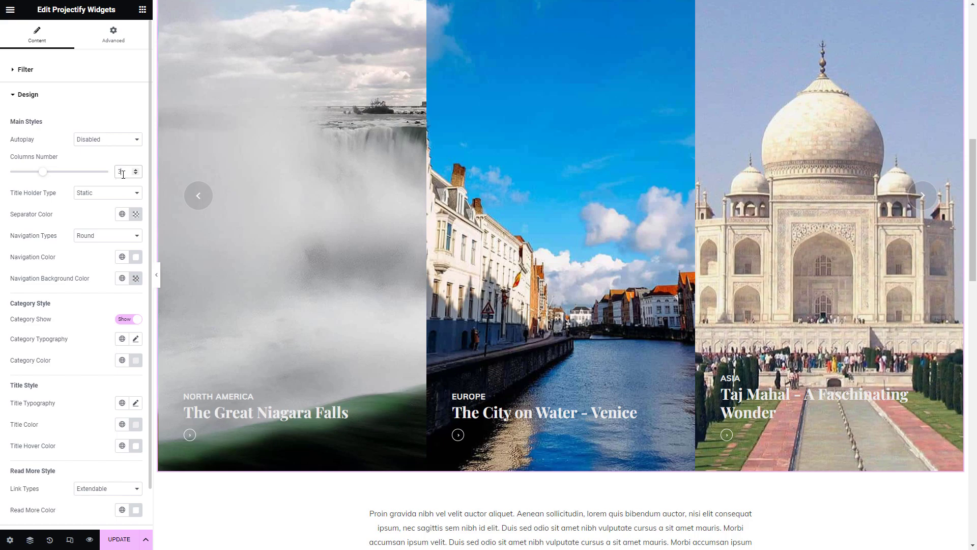
type("5")
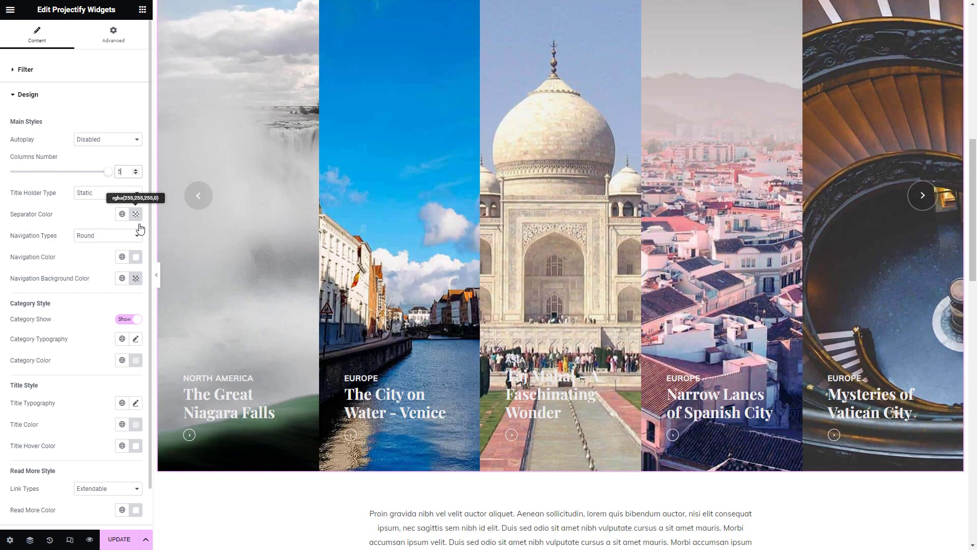
left_click(114, 193)
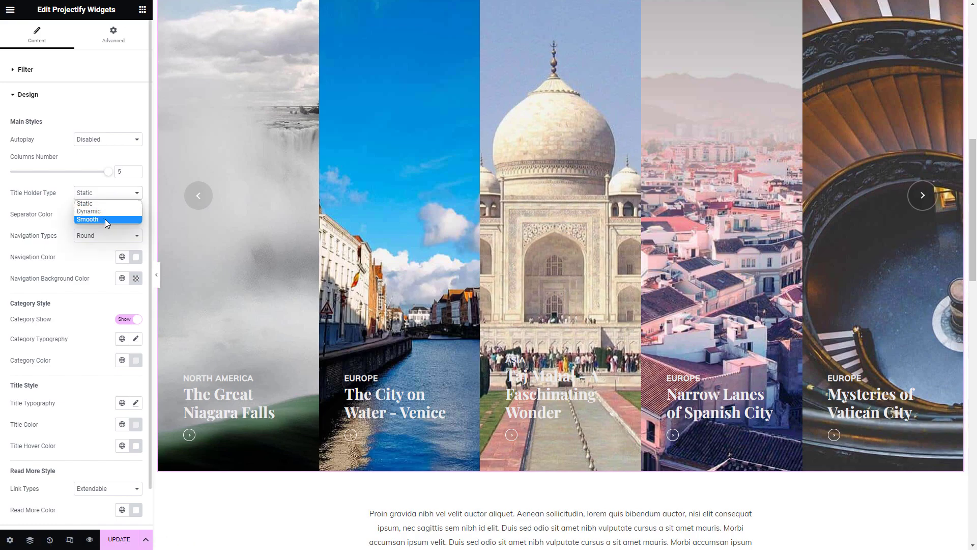
left_click(104, 219)
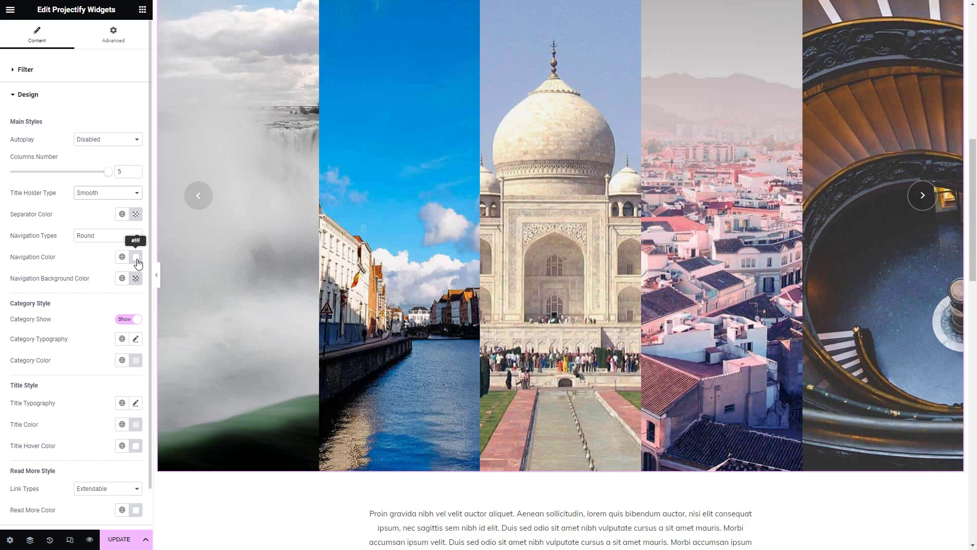
- Try pinkish and grey tints for the Title Color and set it to white, #FFFFFF
left_click(136, 424)
left_click(135, 305)
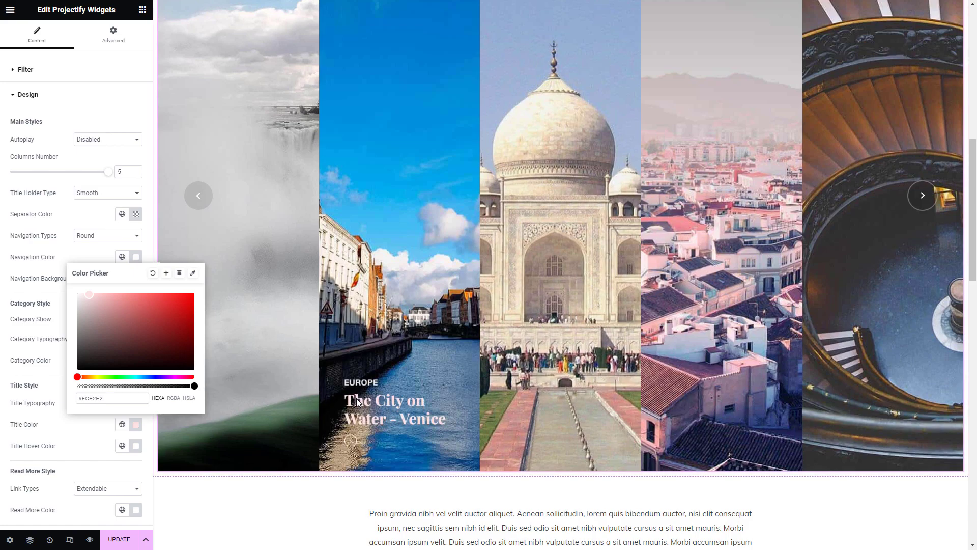
left_click_drag(183, 327, 200, 279)
left_click_drag(175, 355, 97, 348)
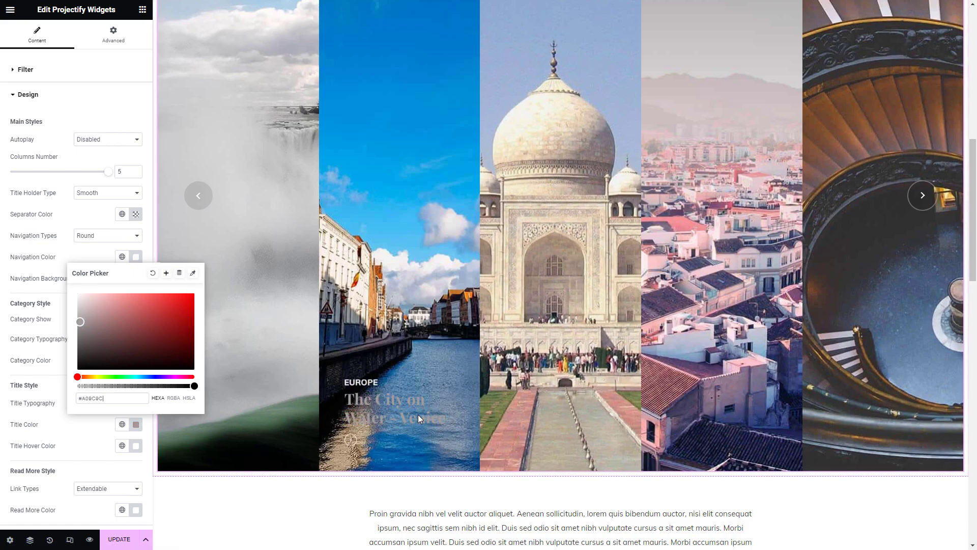
left_click_drag(172, 328, 188, 363)
left_click(78, 294)
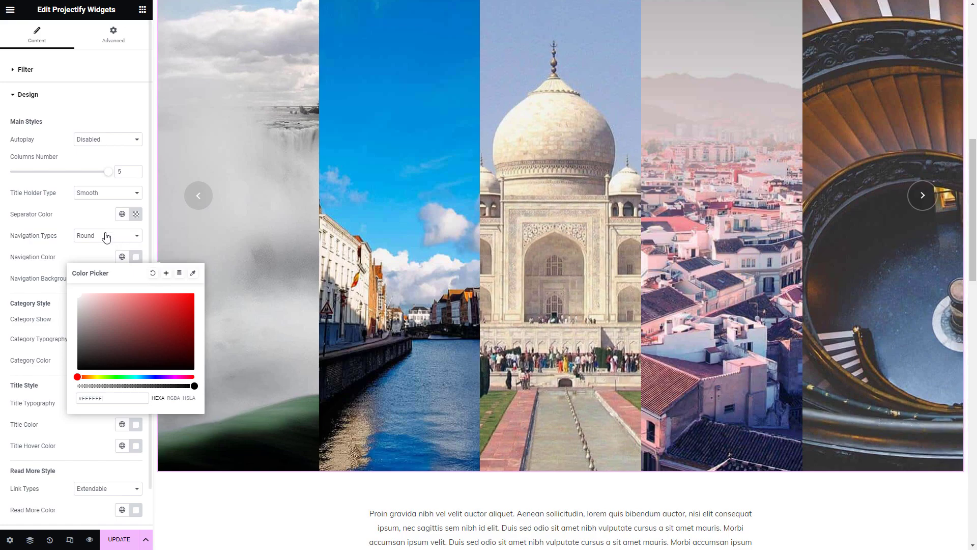
- Set the Title Holder Type to Dynamic and the read-more Link Types to Transform, checking the post captions in the preview
left_click(102, 193)
left_click(95, 211)
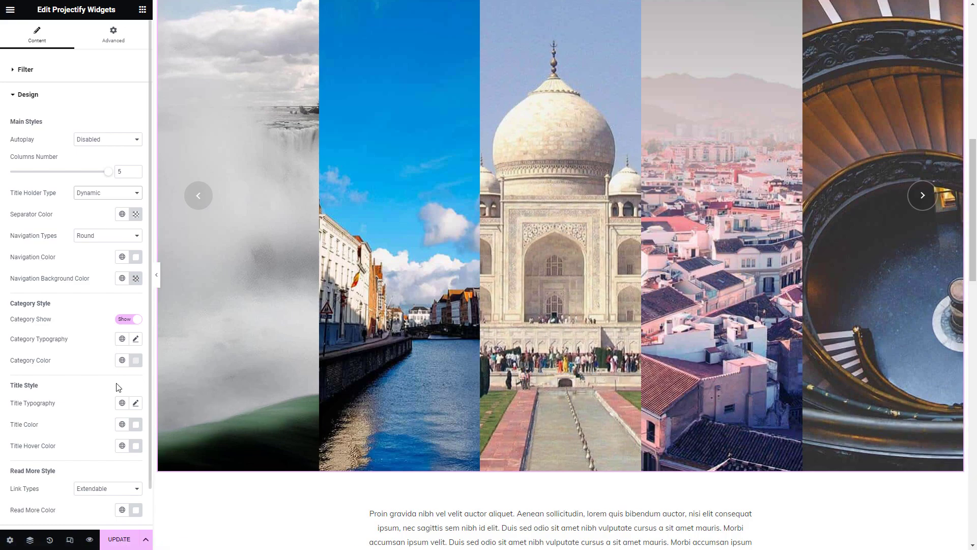
scroll(113, 402, "down", 2)
left_click(108, 445)
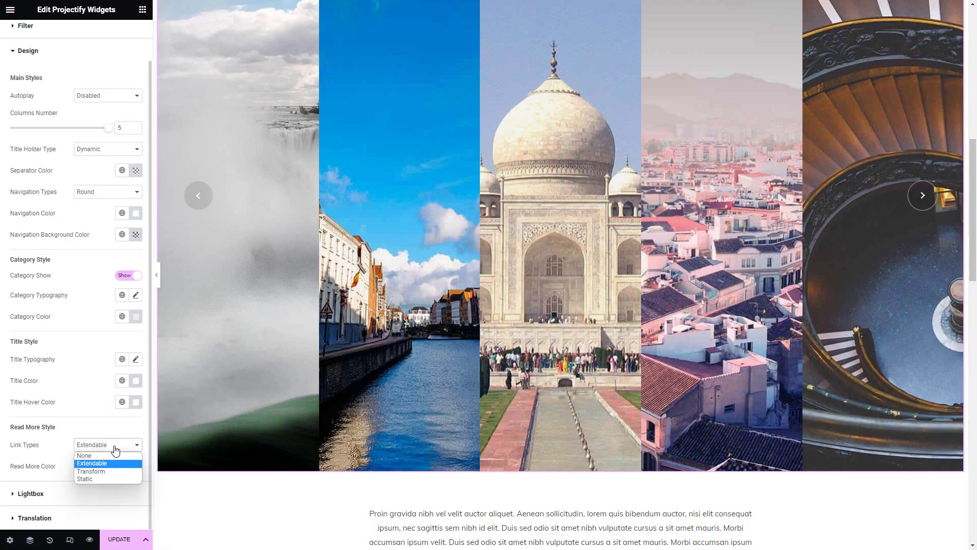
left_click(105, 472)
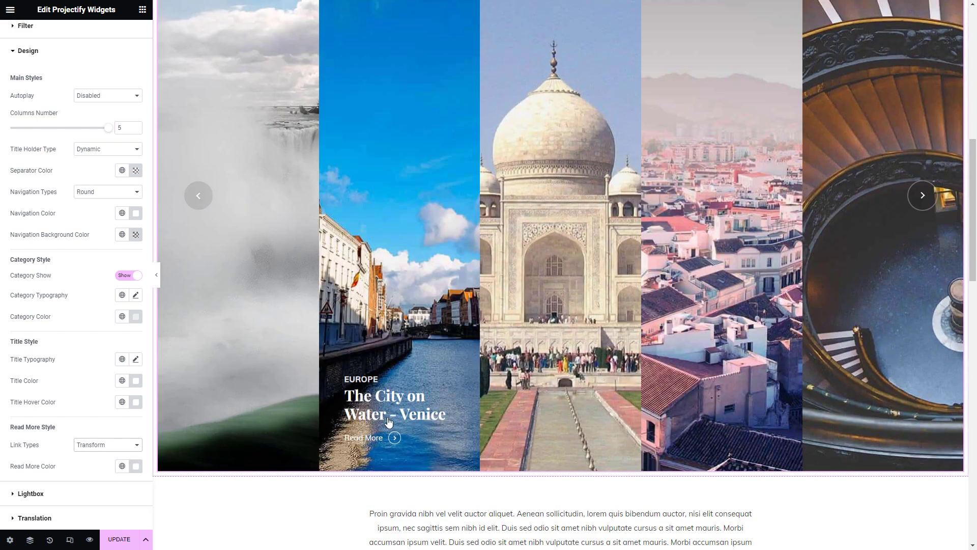
mouse_move(547, 420)
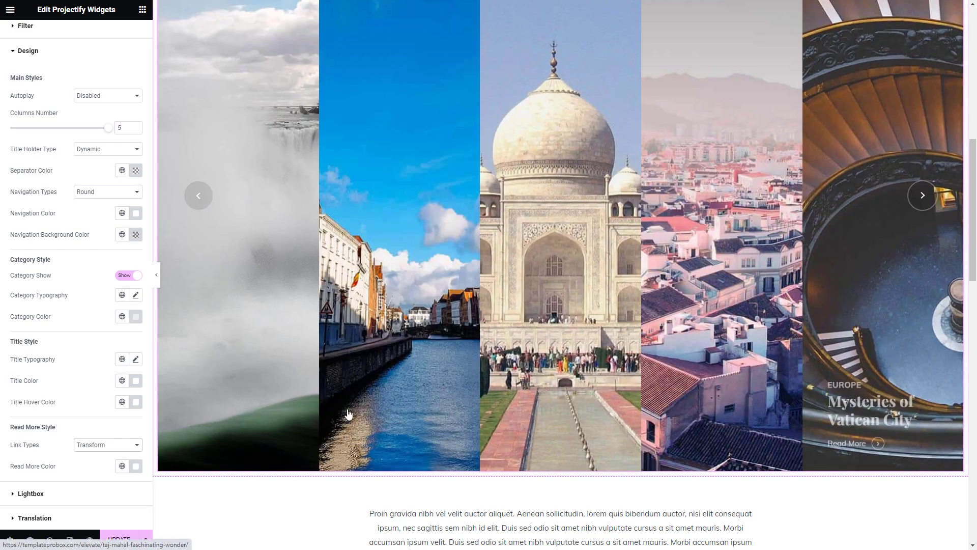
- Update the page and test the five-column carousel on the live About Us page by paging forward through its posts
left_click(28, 494)
left_click(111, 539)
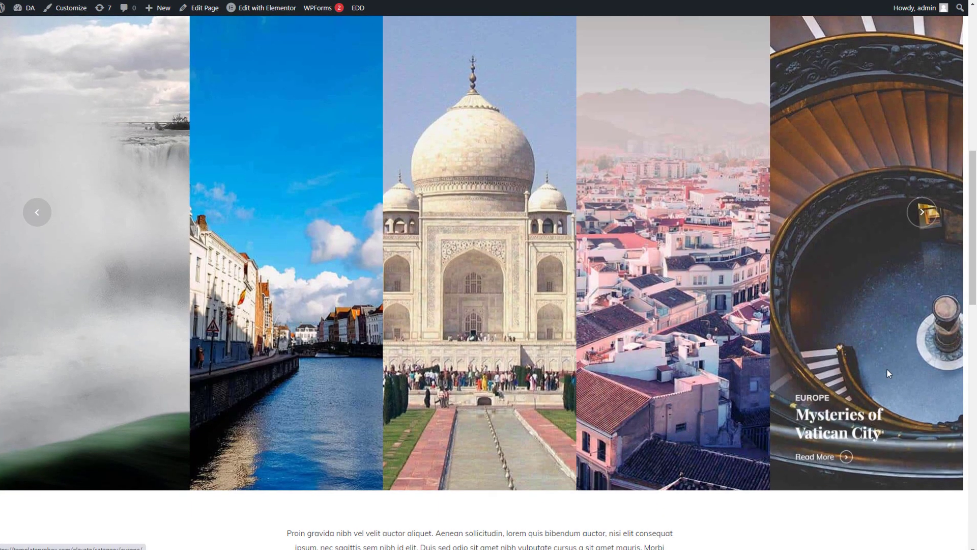
left_click(923, 216)
left_click(923, 214)
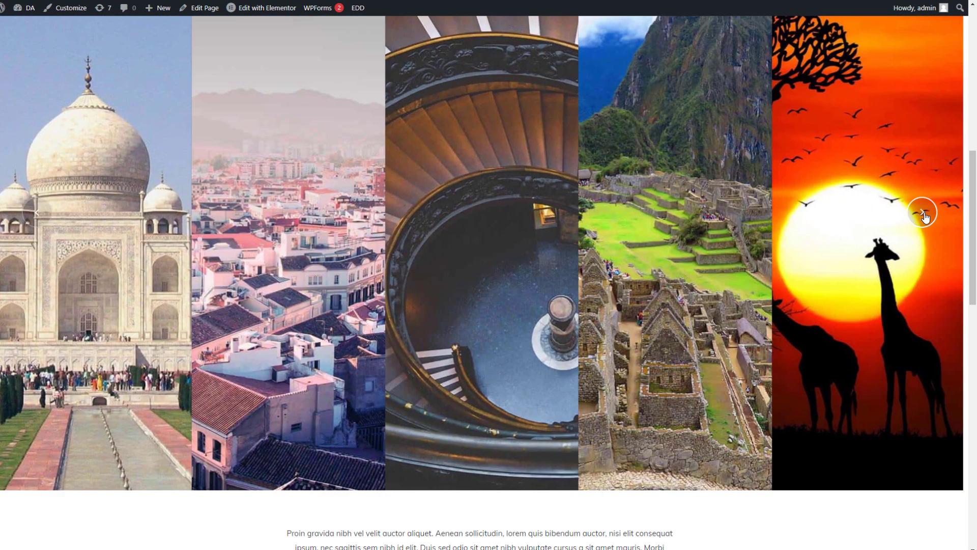
left_click(925, 214)
left_click(923, 213)
left_click(923, 214)
left_click(923, 214)
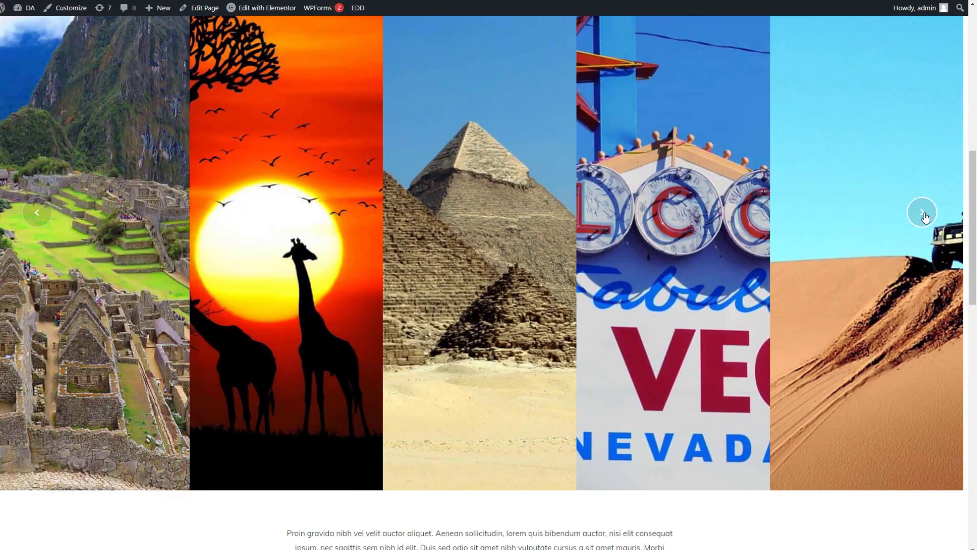
left_click(923, 214)
left_click(923, 214)
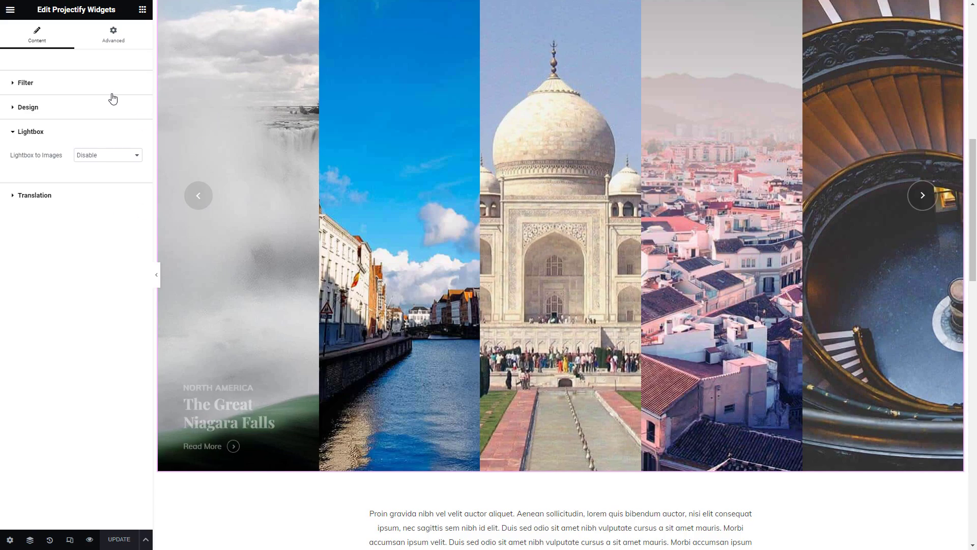
- Change the widget's layout to Carousel Full Beta and keep Post as the post type
left_click(14, 85)
left_click(81, 110)
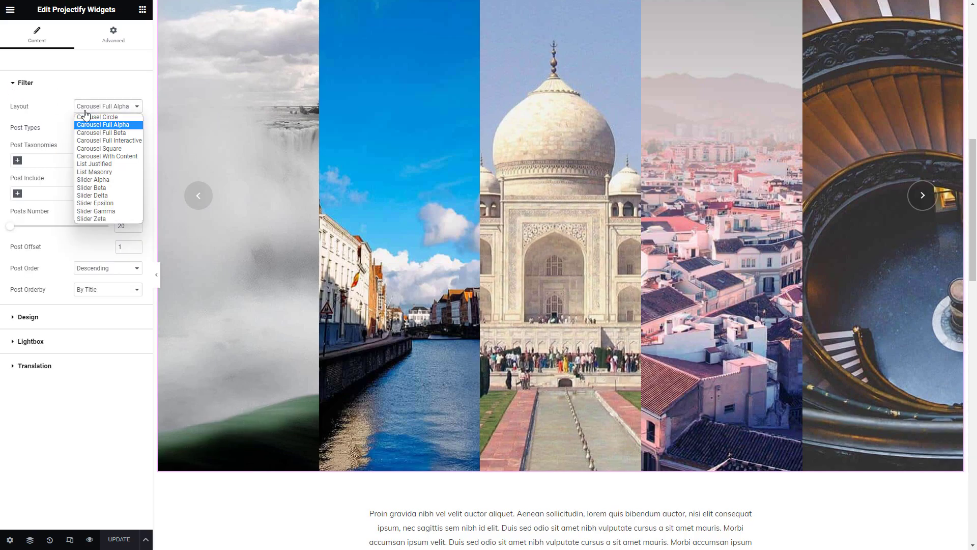
left_click(101, 135)
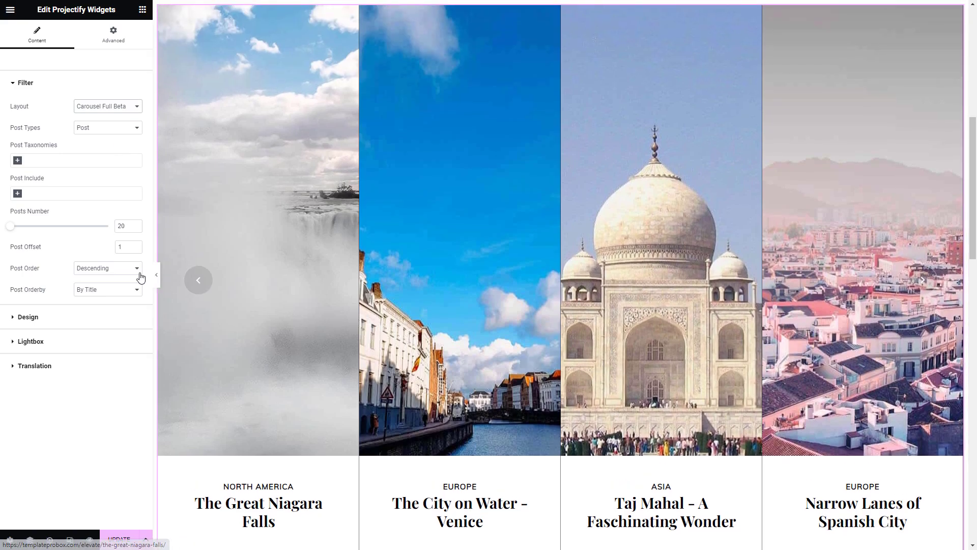
left_click(101, 128)
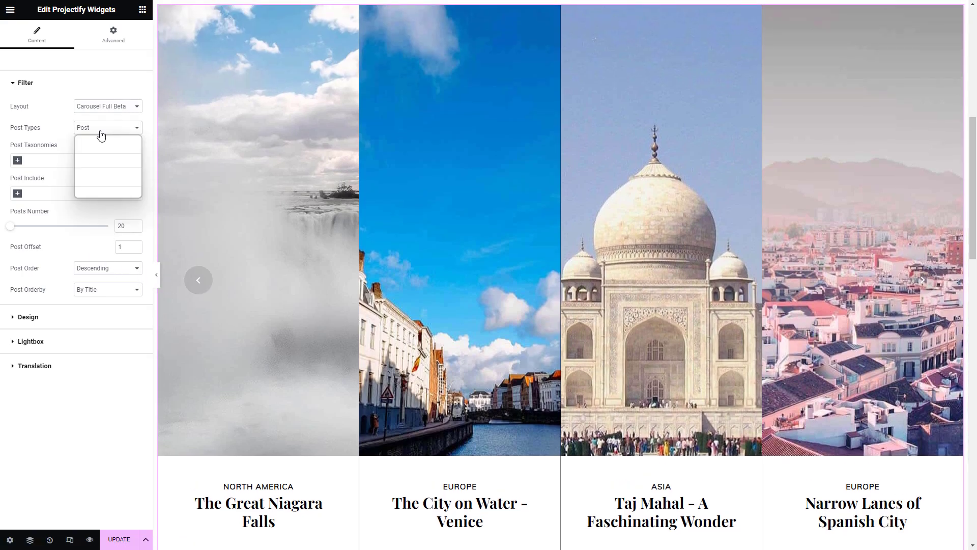
left_click(101, 137)
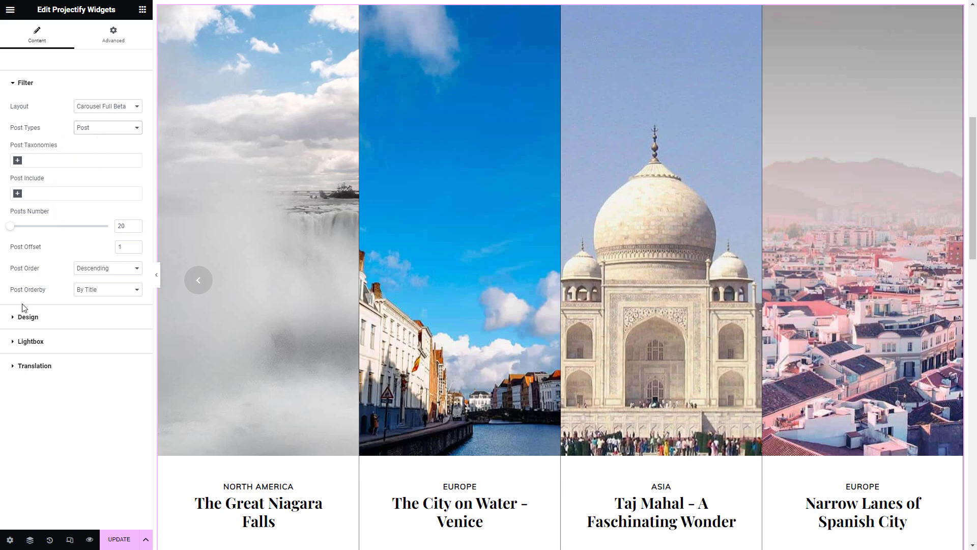
- Try the Columns Number at 5 in the design settings and return it to 4
left_click(14, 321)
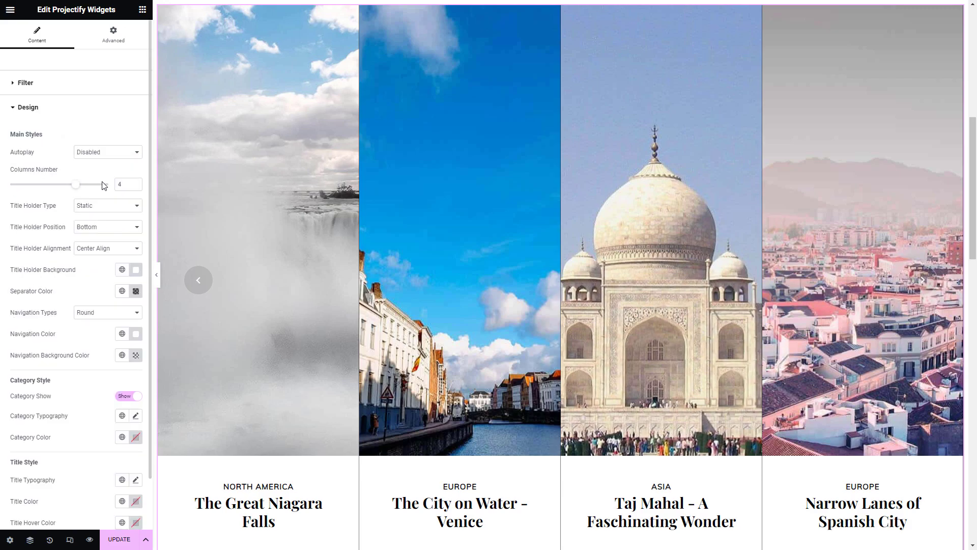
type("5")
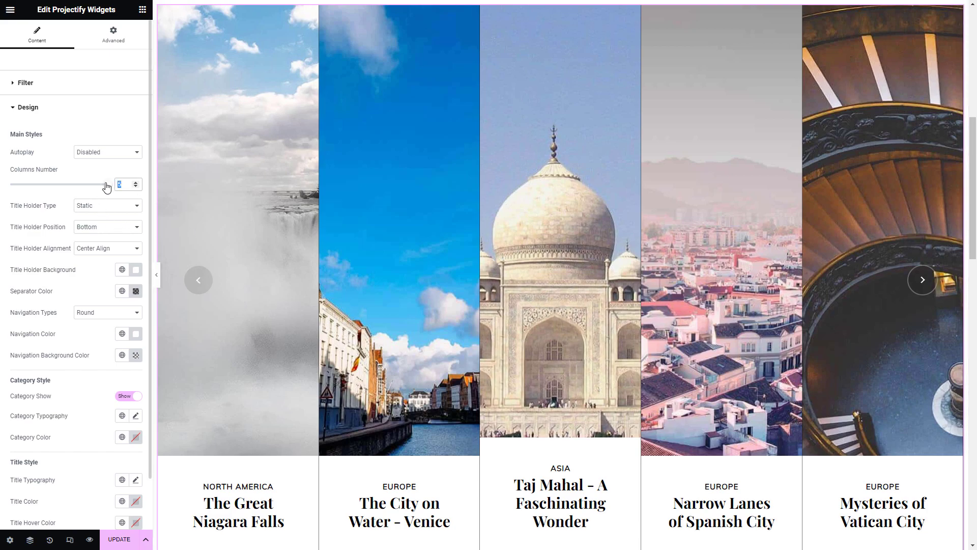
type("4")
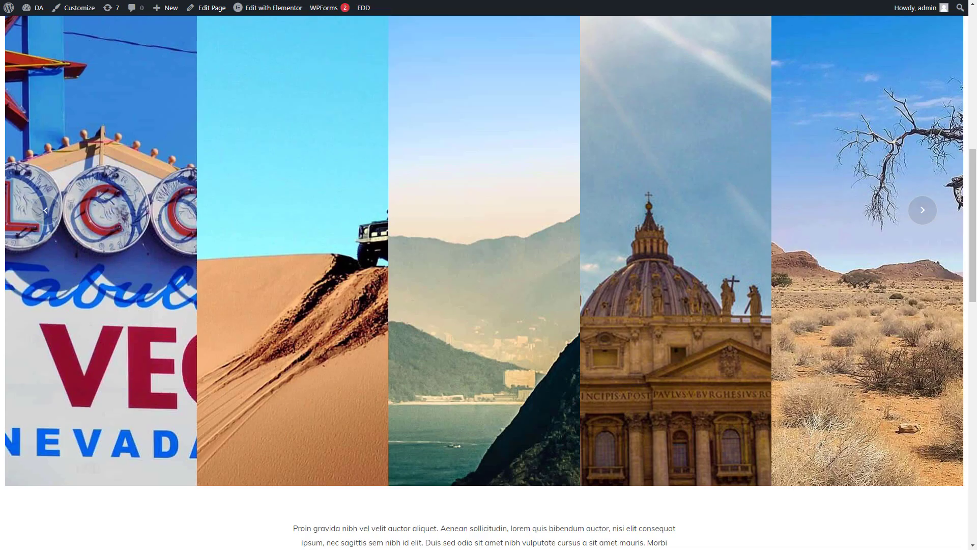
- Test the four-column Carousel Full Beta layout on the live About Us page by paging backward through its posts
mouse_move(351, 6)
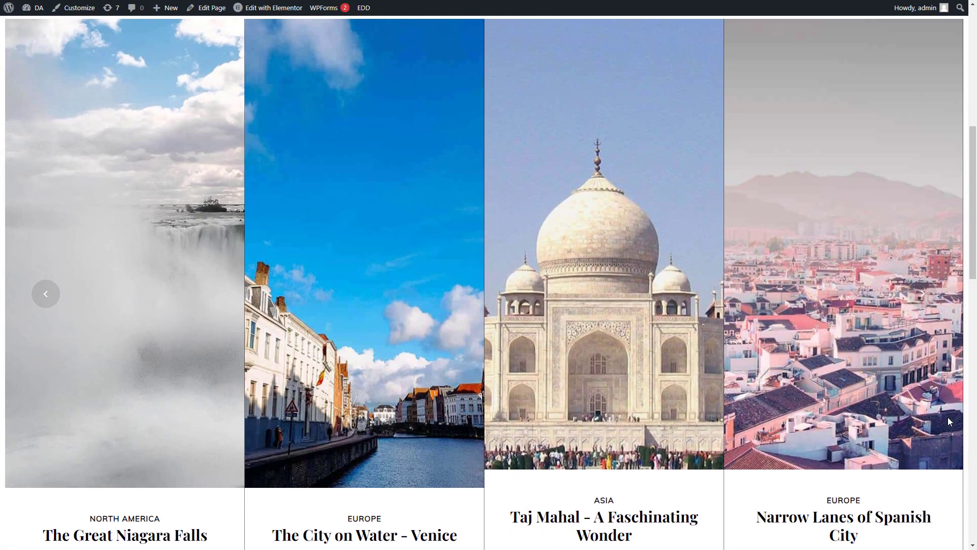
scroll(950, 422, "down", 2)
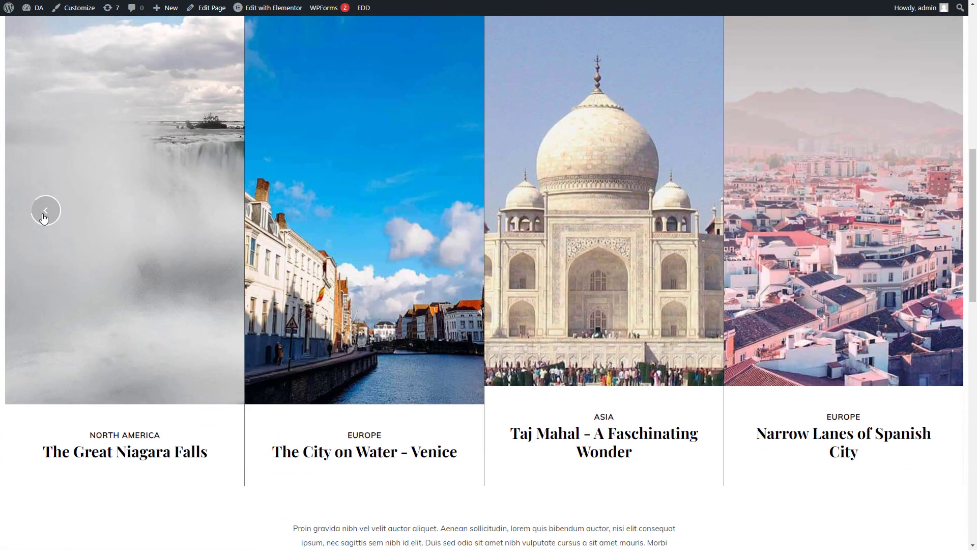
left_click(43, 217)
left_click(44, 218)
left_click(44, 217)
left_click(44, 218)
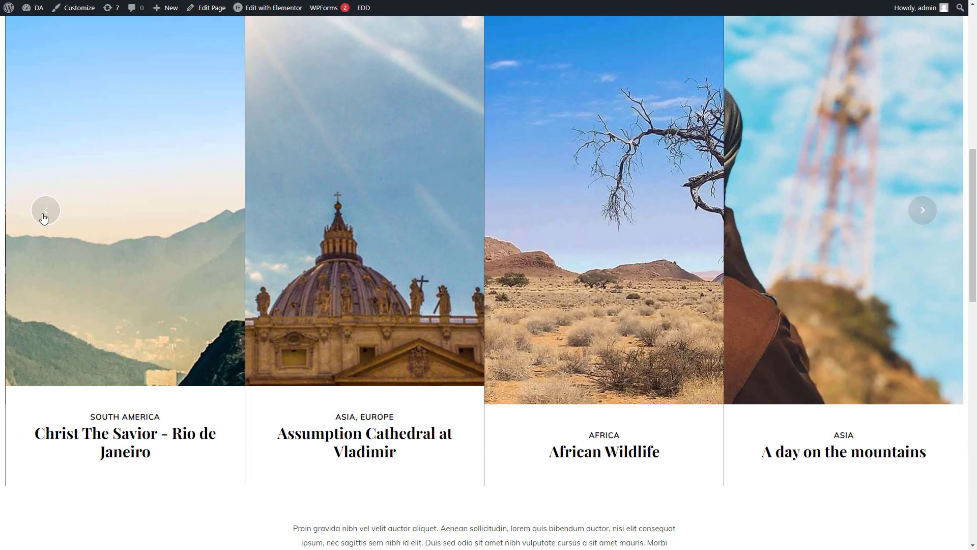
left_click(44, 217)
left_click(44, 218)
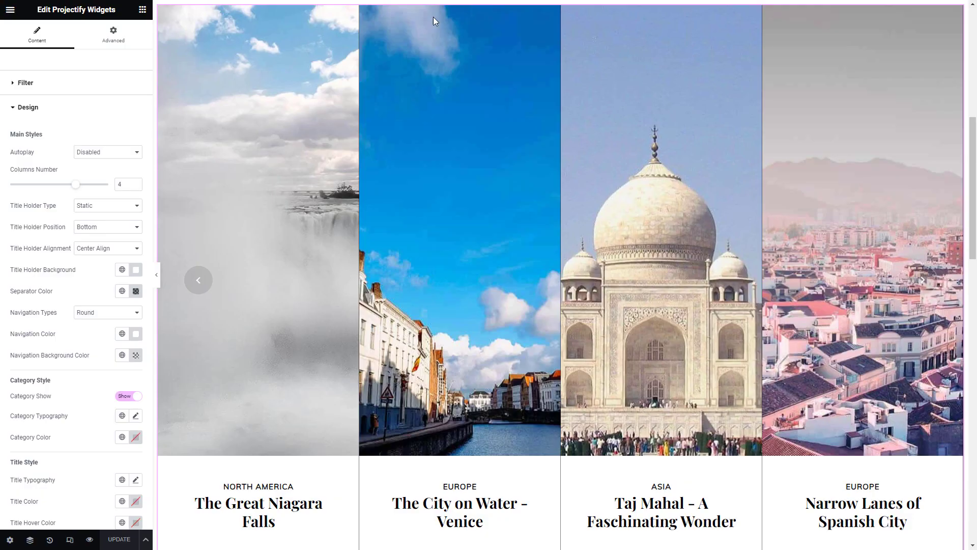
- Set the Title Holder Position to Middle in the design settings and update the page
left_click(114, 232)
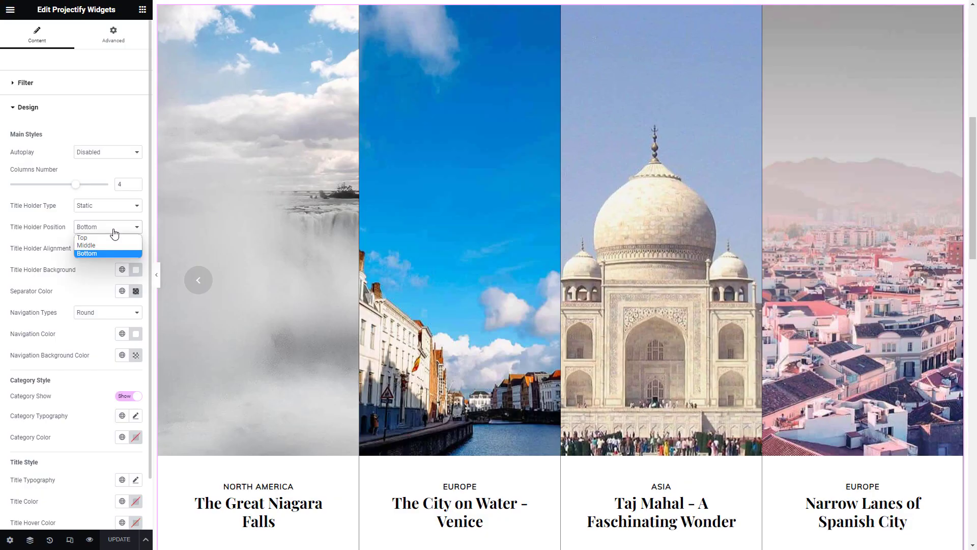
left_click(109, 245)
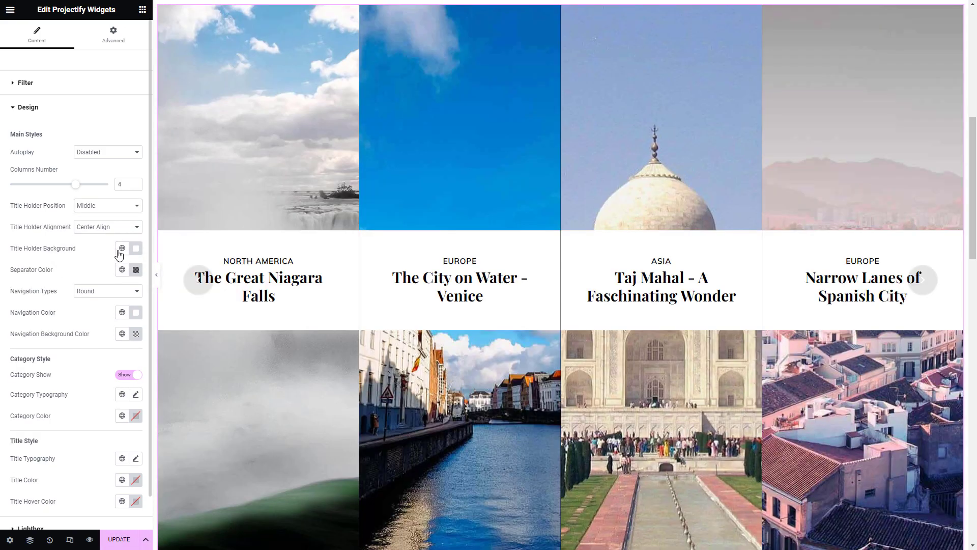
left_click(121, 539)
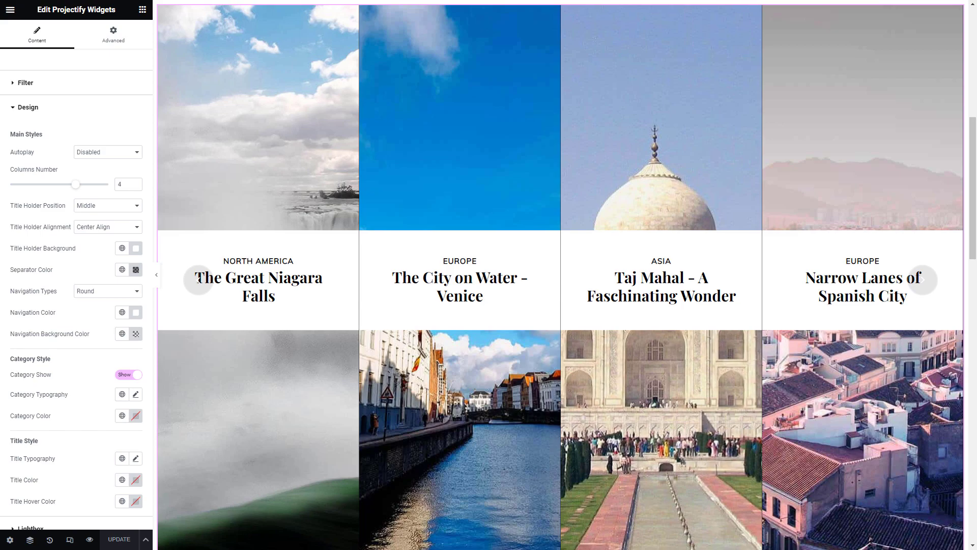
- Check the middle-positioned titles on the live About Us page by paging forward through the carousel's posts
left_click(368, 1)
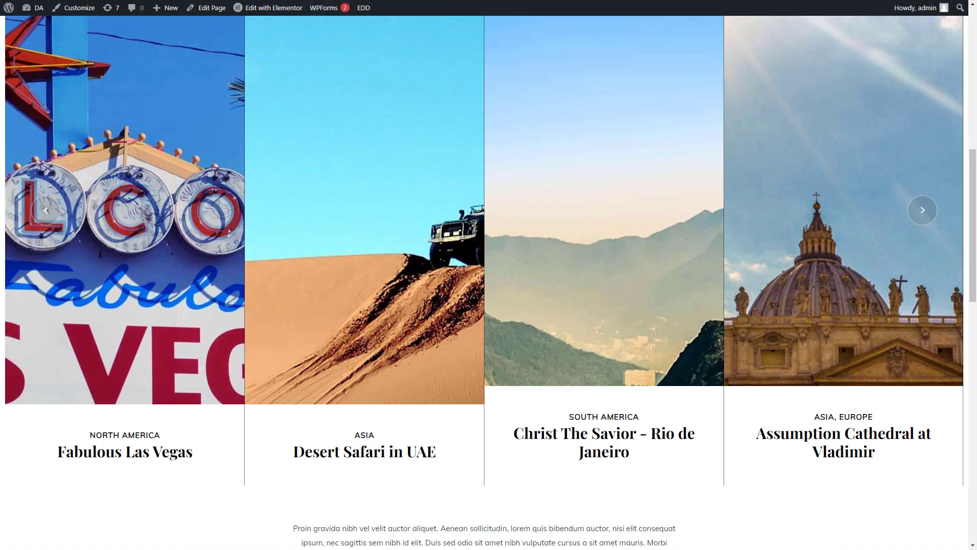
mouse_move(369, 9)
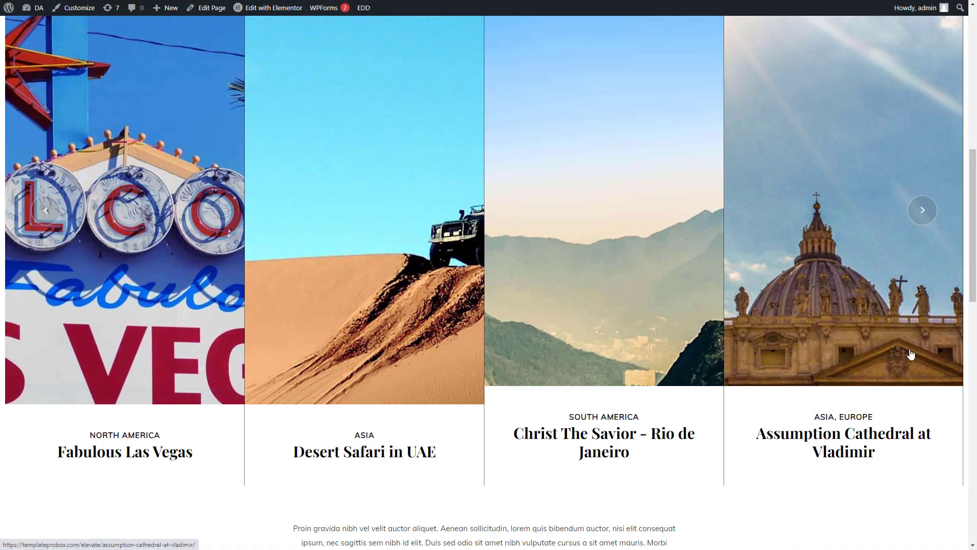
scroll(918, 325, "up", 2)
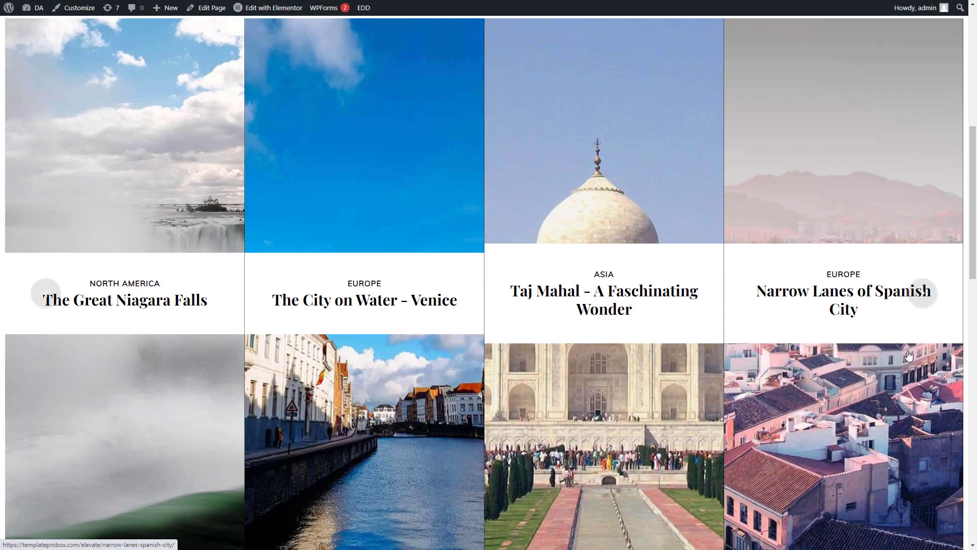
left_click(925, 303)
left_click(926, 305)
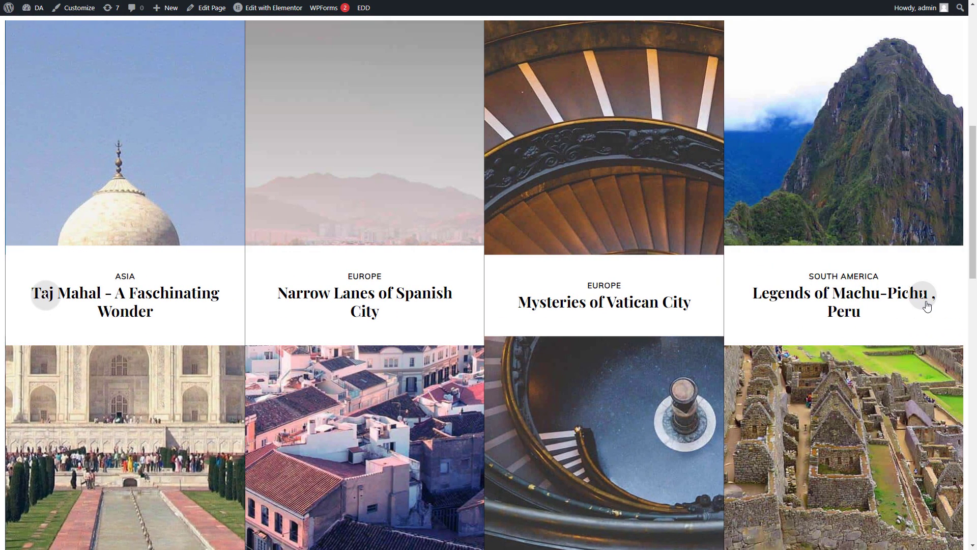
left_click(926, 305)
left_click(926, 305)
left_click(926, 305)
left_click(927, 306)
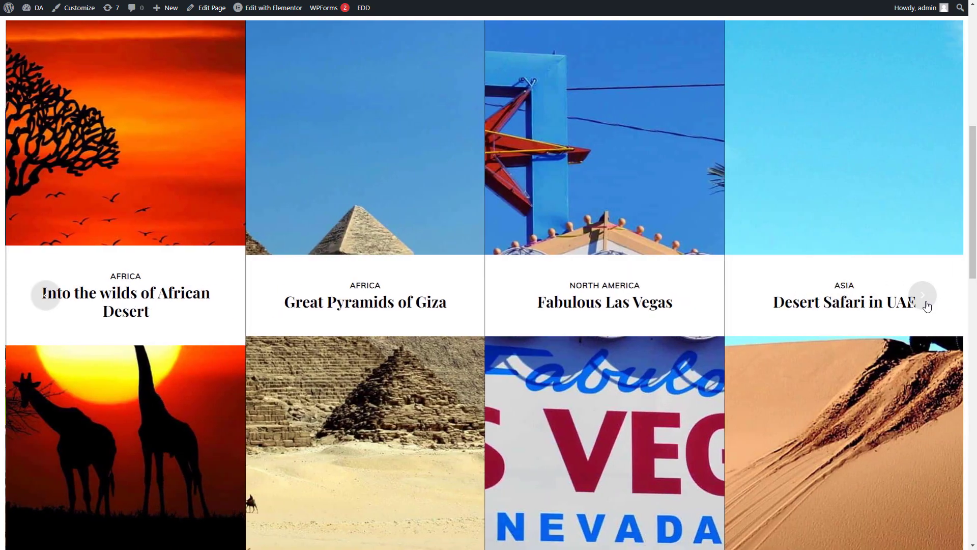
left_click(927, 306)
left_click(927, 306)
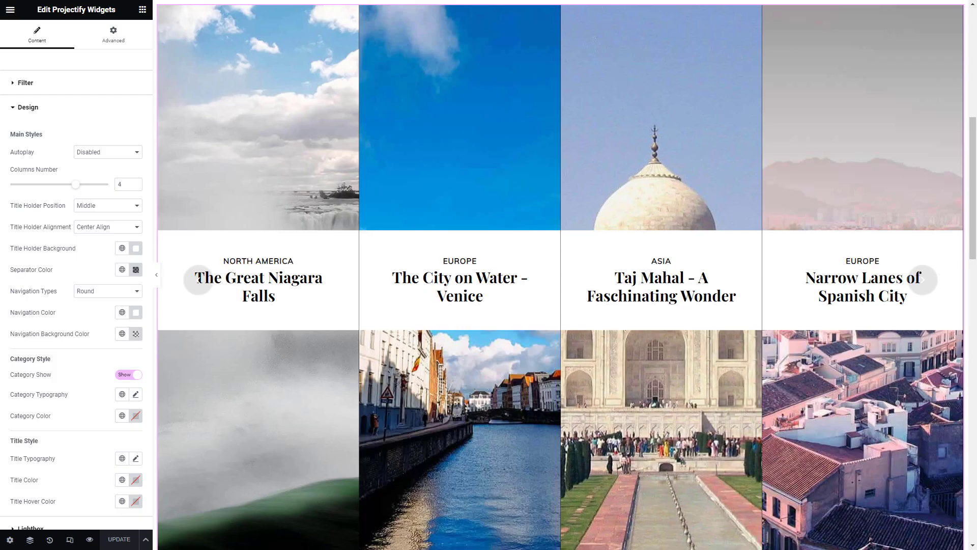
- Change the widget's layout to Carousel Square and update the page
left_click(13, 85)
left_click(105, 108)
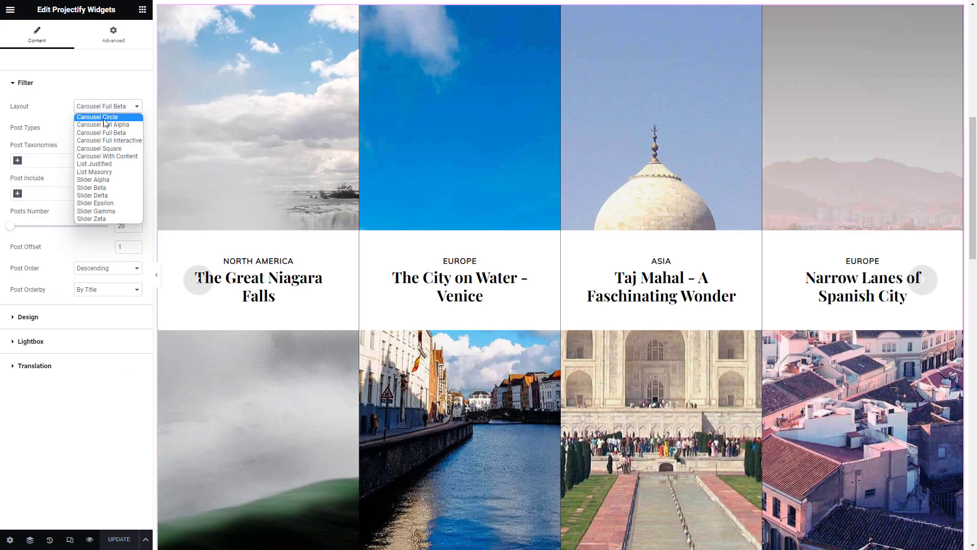
left_click(107, 149)
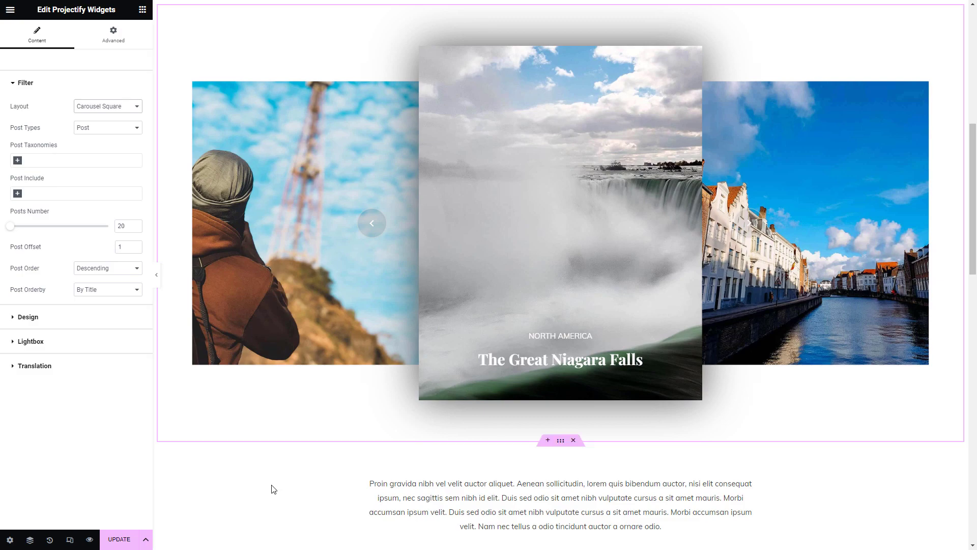
left_click(119, 545)
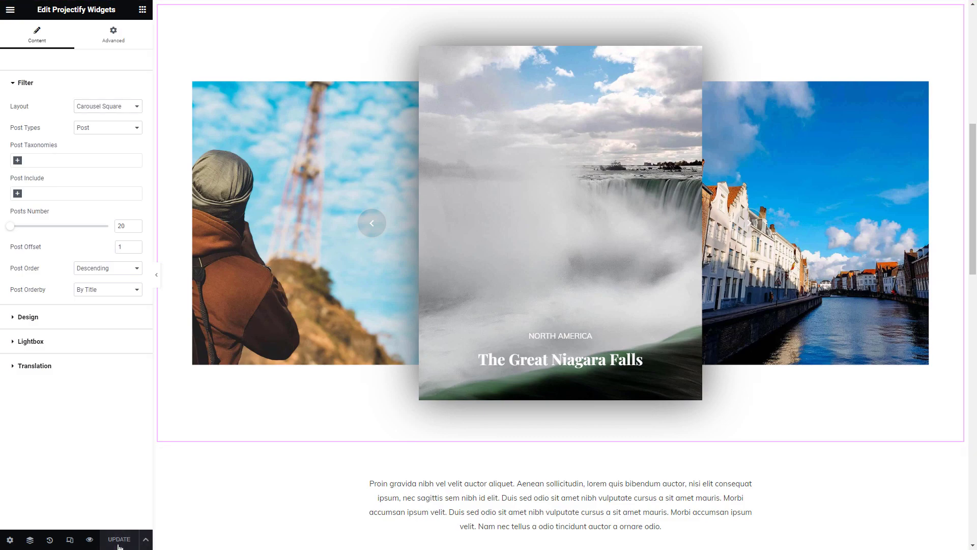
- Open the Carousel Square design settings and page backward through the posts in the preview
left_click(25, 317)
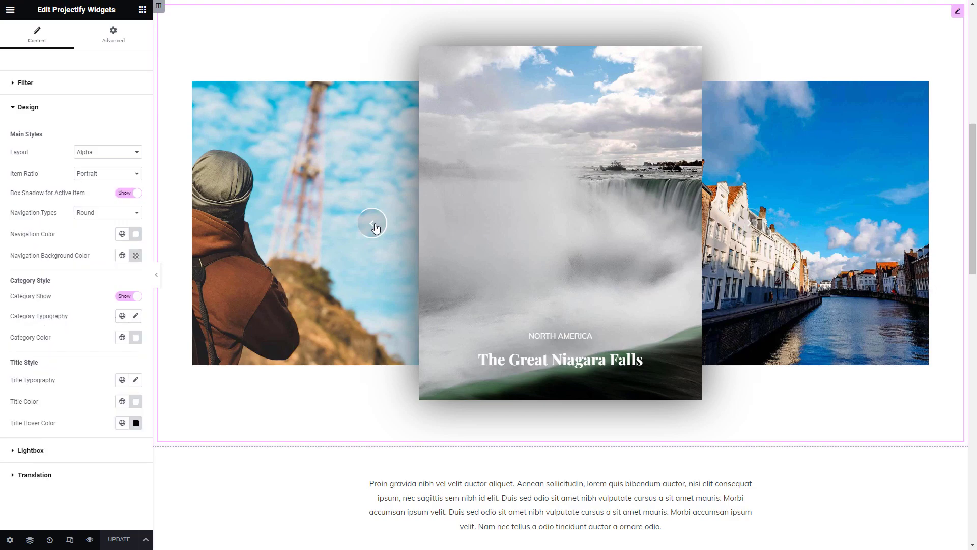
left_click(372, 224)
left_click(372, 224)
left_click(372, 224)
left_click(372, 224)
left_click(372, 223)
- Try the Item Ratio at Landscape, and set it to Square
left_click(102, 175)
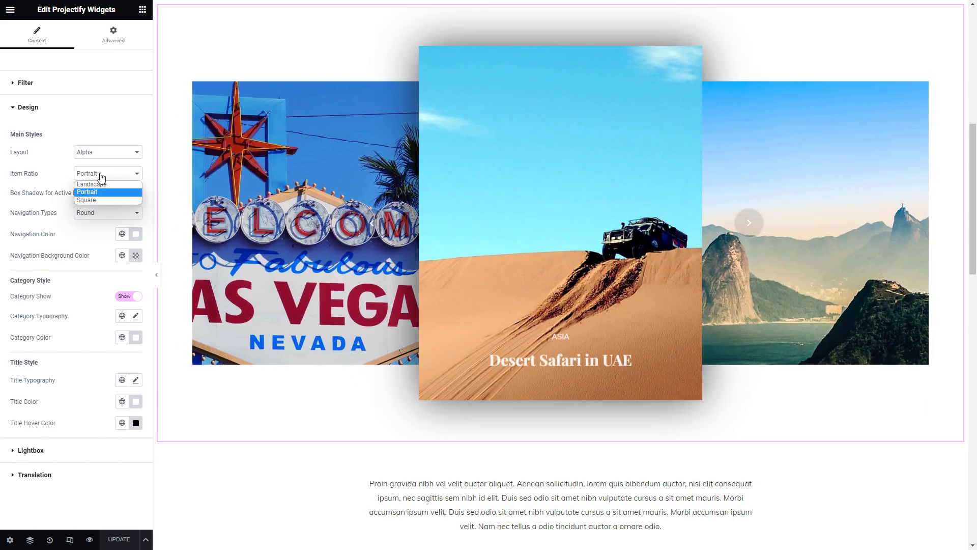
left_click(92, 184)
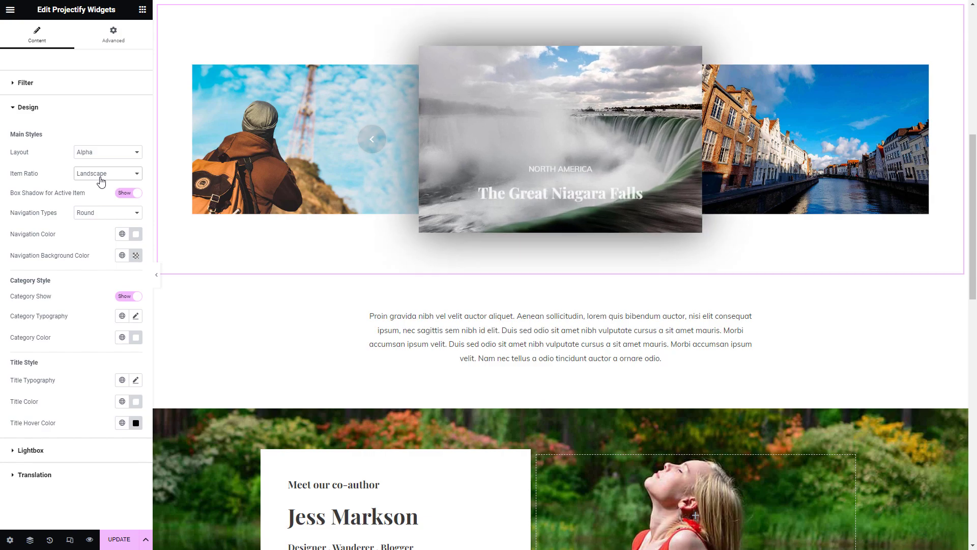
left_click(102, 179)
left_click(102, 197)
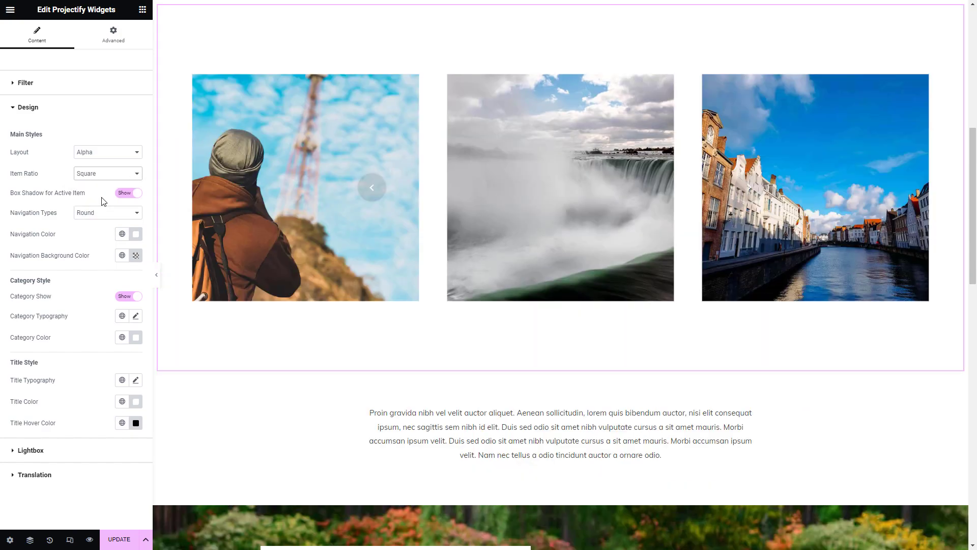
- Try the Beta design layout for the square carousel and page forward through the posts in the preview
left_click(107, 152)
left_click(107, 171)
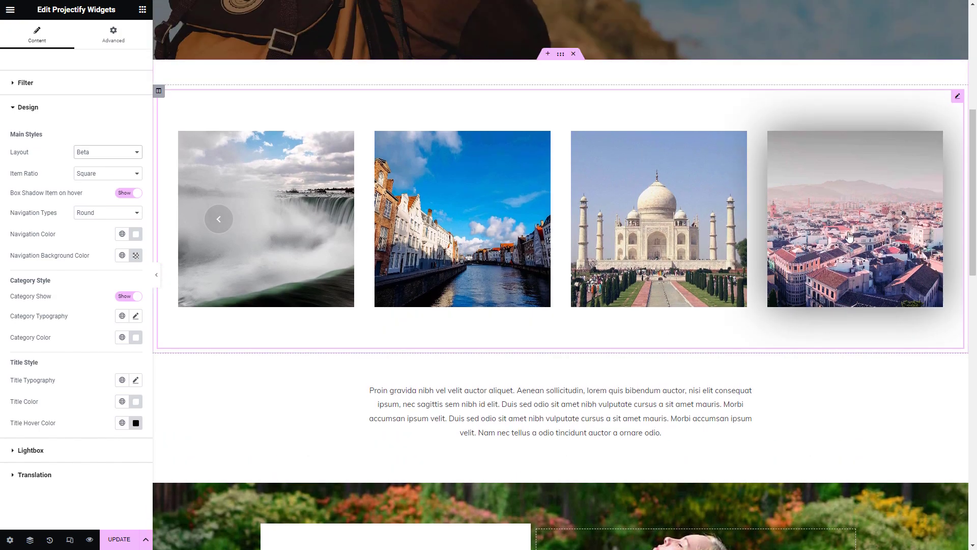
left_click(902, 223)
left_click(902, 222)
left_click(902, 223)
left_click(902, 223)
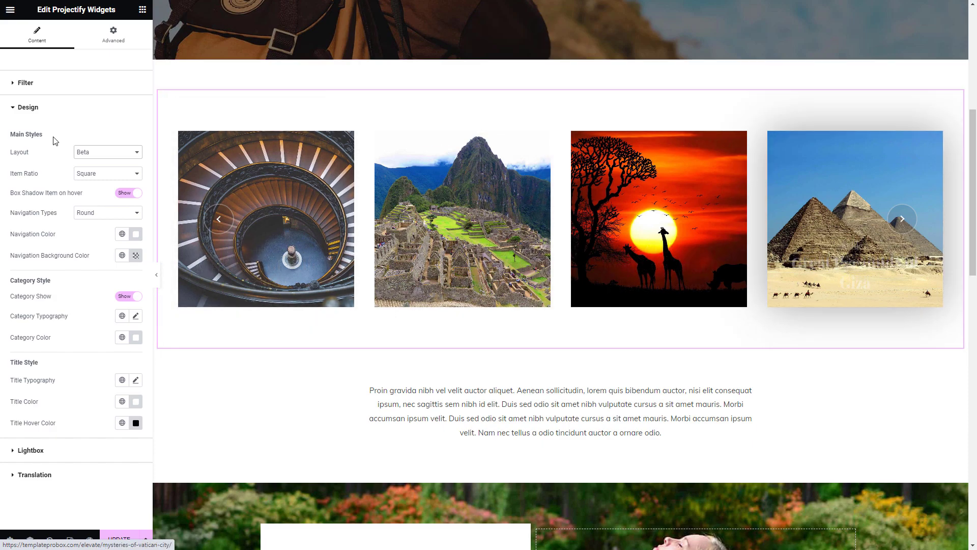
- Set the square carousel's design layout to Mini and page forward through the small thumbnails in the preview
left_click(112, 154)
left_click(112, 155)
left_click(112, 154)
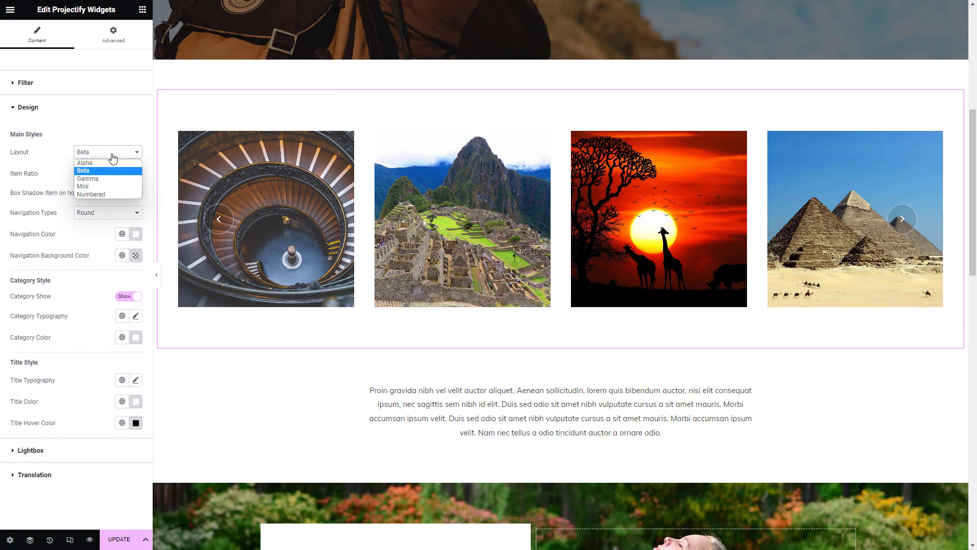
left_click(98, 186)
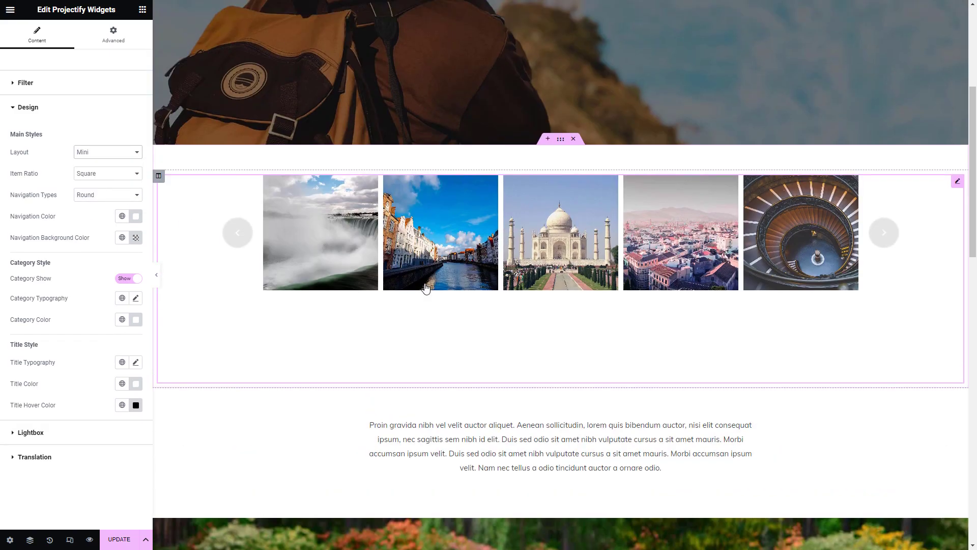
left_click(877, 242)
left_click(880, 241)
left_click(882, 241)
left_click(883, 240)
left_click(883, 239)
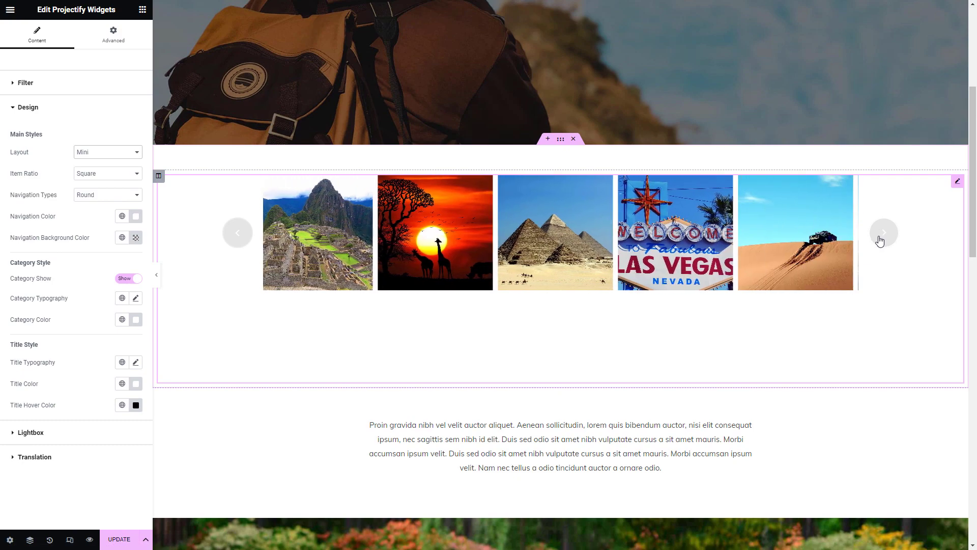
left_click(883, 239)
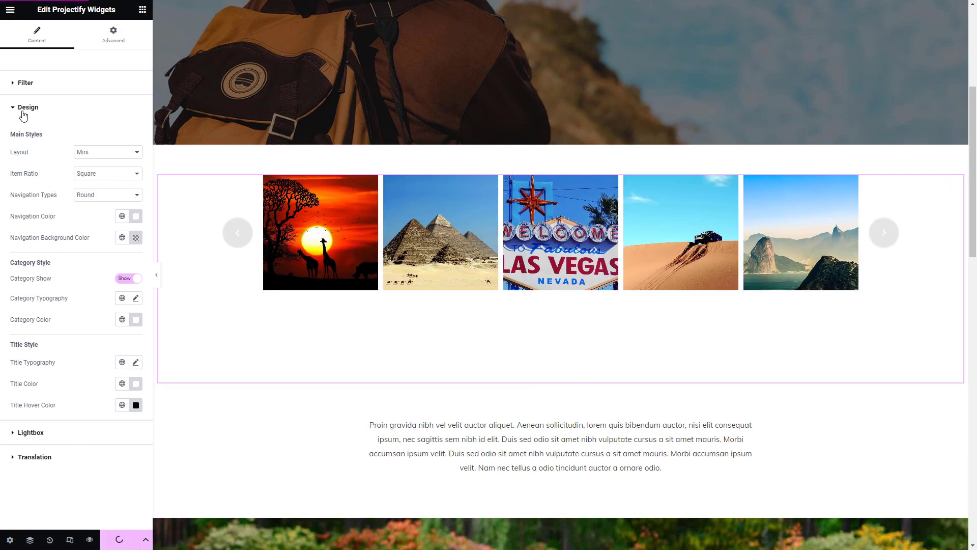
- Change the widget's layout to Carousel With Content and page forward through its posts in the preview
left_click(13, 86)
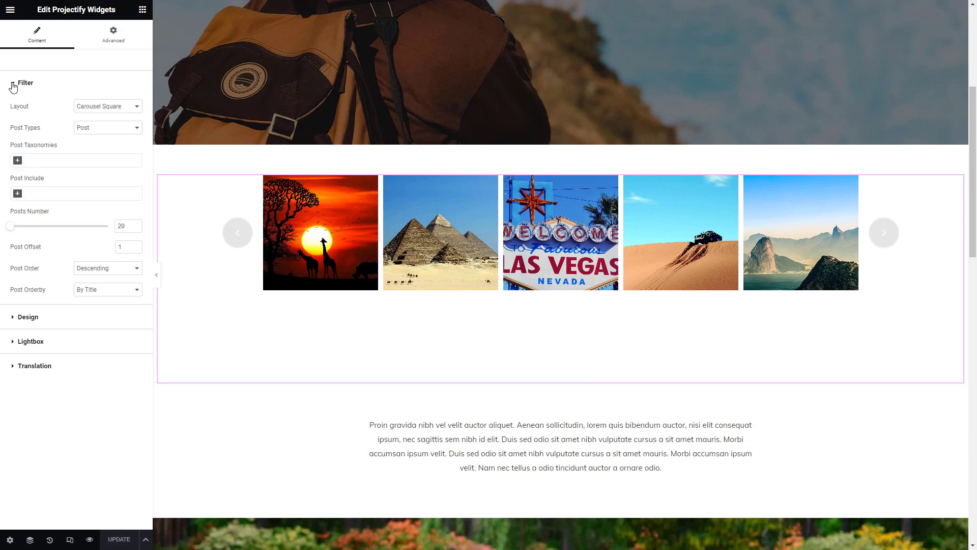
left_click(97, 109)
left_click(103, 156)
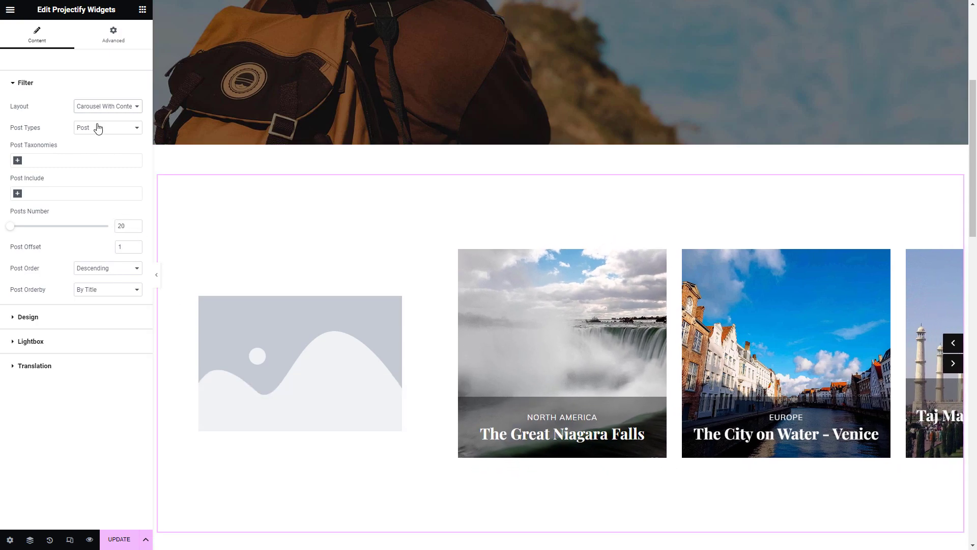
left_click(952, 363)
left_click(953, 363)
left_click(953, 363)
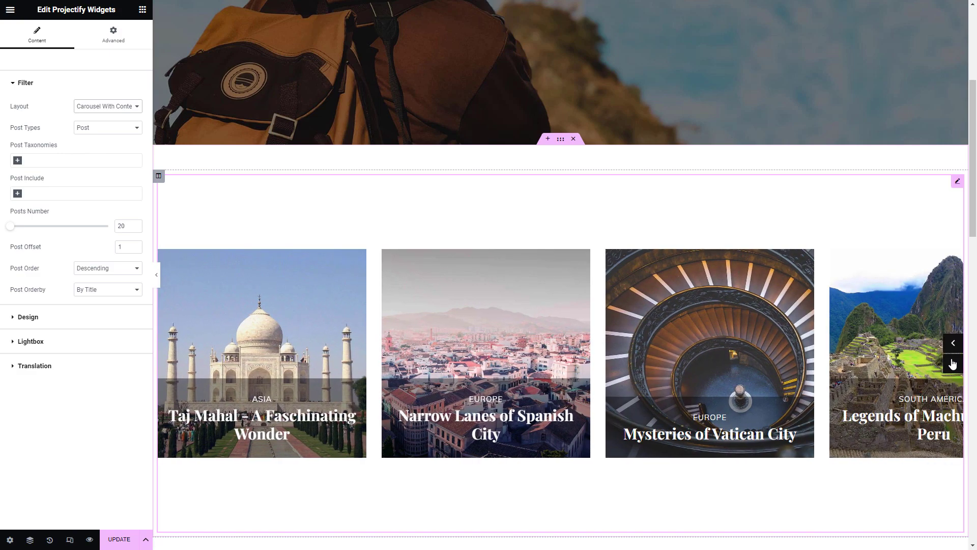
- Insert the jeff-free-img photo from the media library as the sign image in the carousel's content part
left_click(13, 321)
left_click(69, 301)
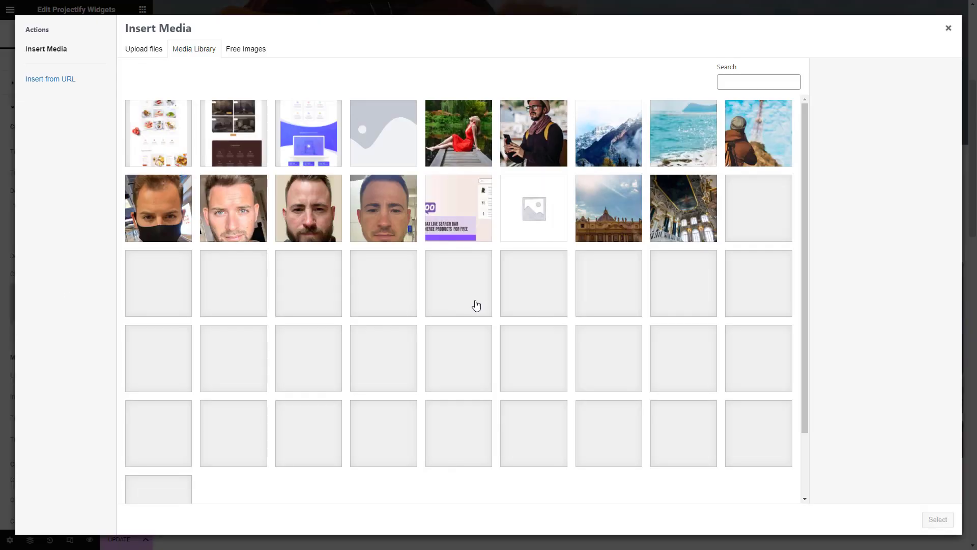
left_click(311, 379)
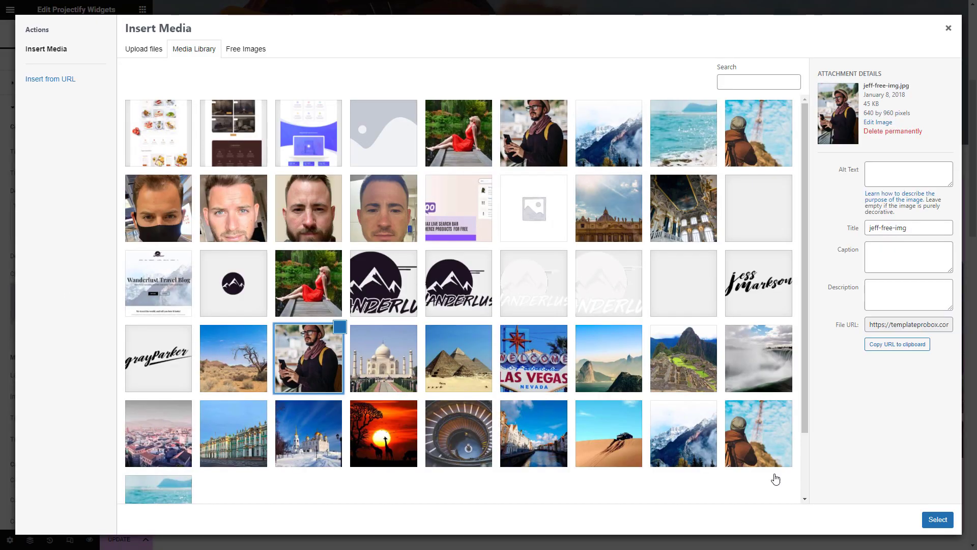
left_click(939, 520)
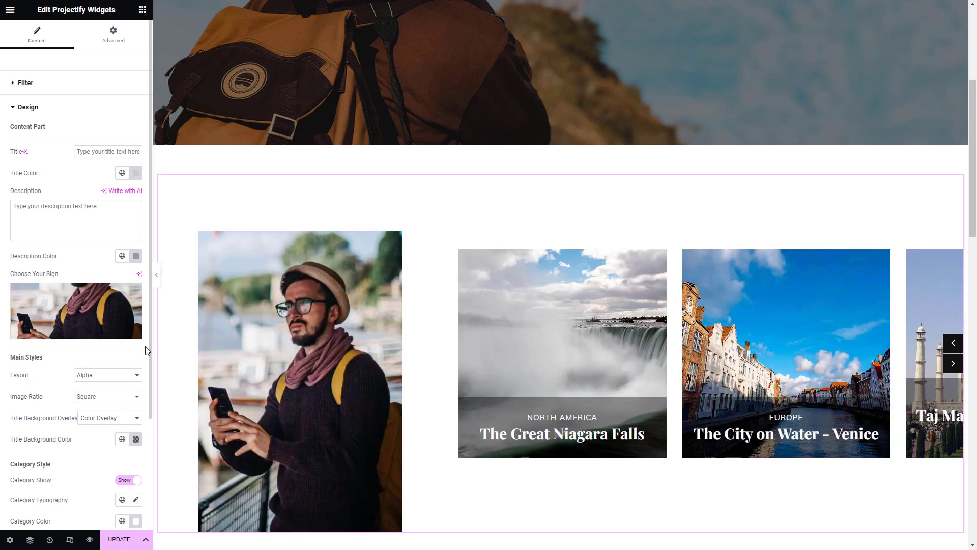
- Enter "Let's Explore" as the title of the carousel's content part
scroll(262, 355, "down", 2)
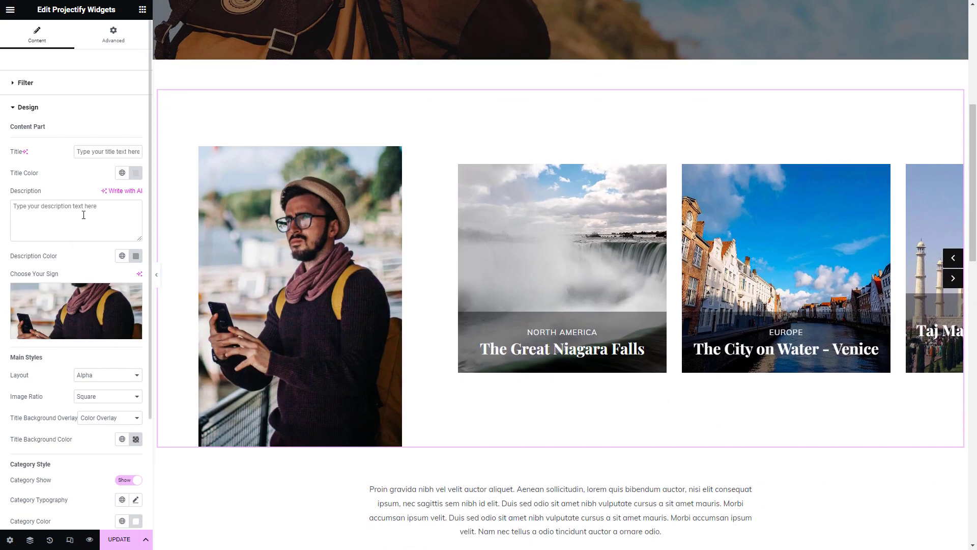
left_click(105, 153)
type("Let's")
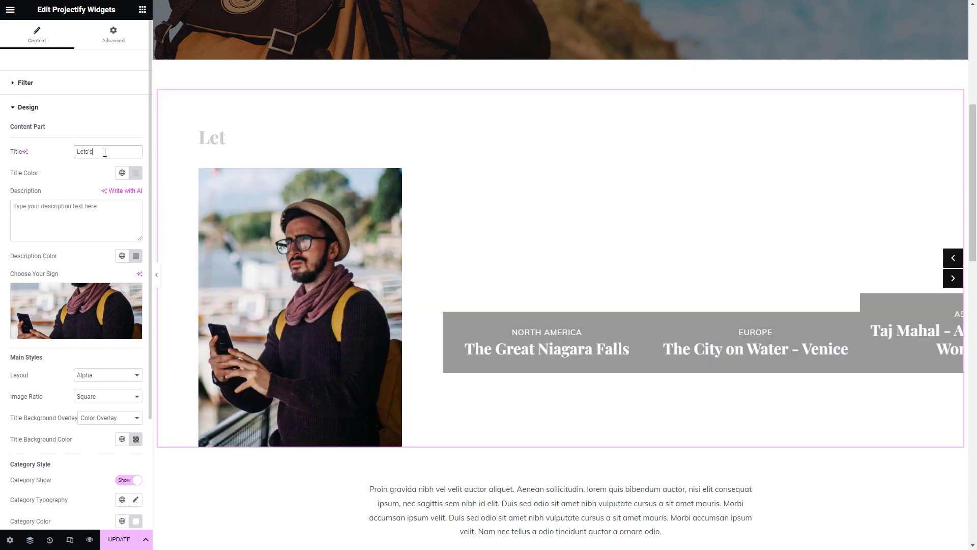
key("BackSpace")
key("BackSpace")
key("BackSpace")
type("'s Explore")
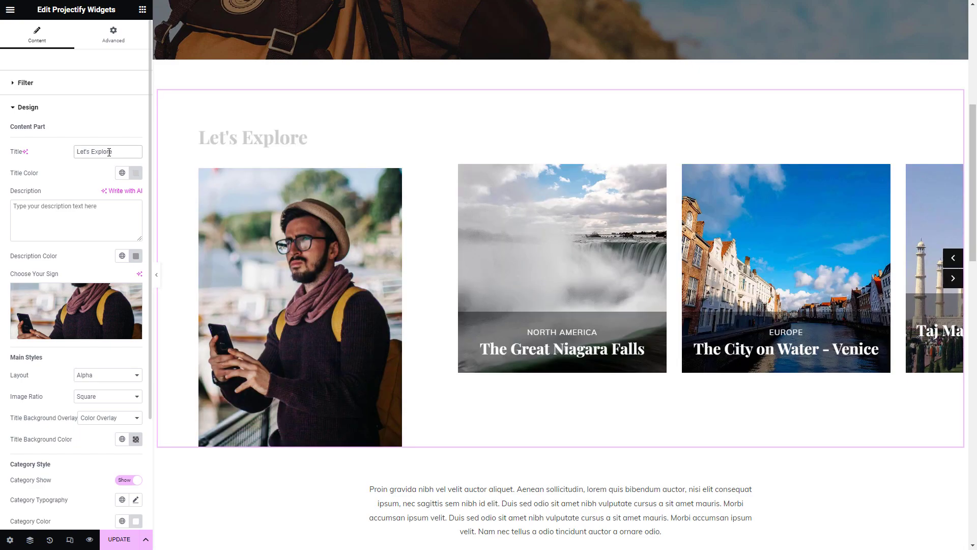
- Enter "Add Sub Heading" as the description of the carousel's content part
left_click(98, 210)
type("A")
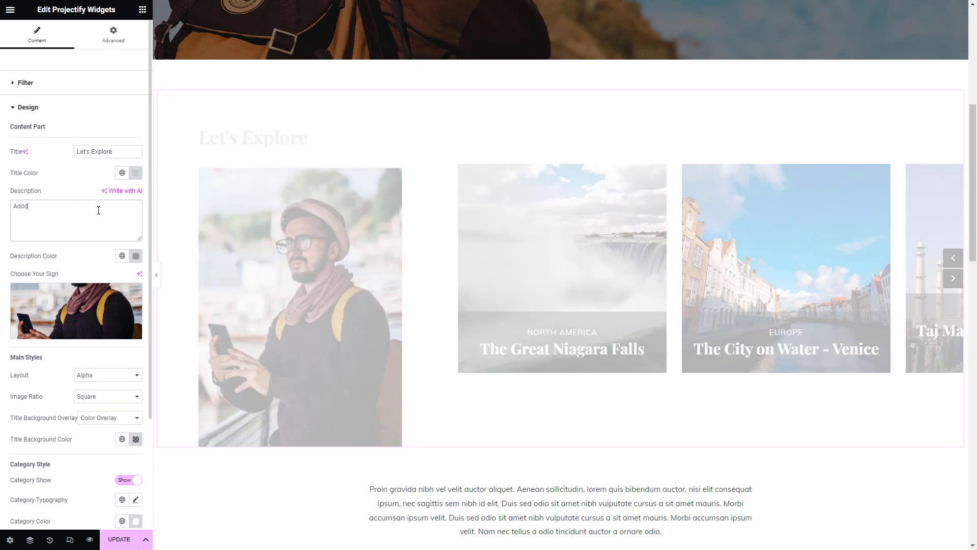
type("dd Sub Heading")
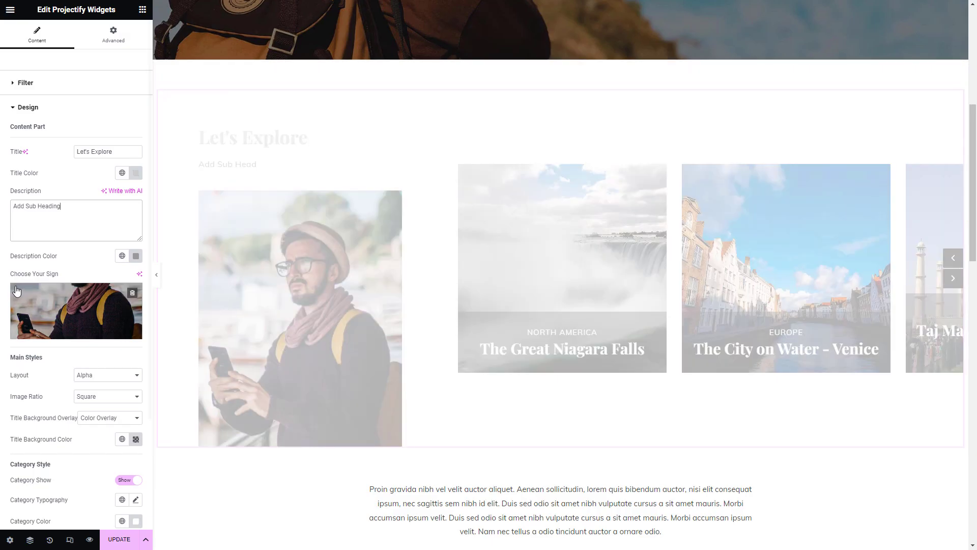
- Replace the content part's sign image with the vatican-free-img photo from the media library
left_click(92, 311)
scroll(358, 339, "down", 2)
left_click(399, 362)
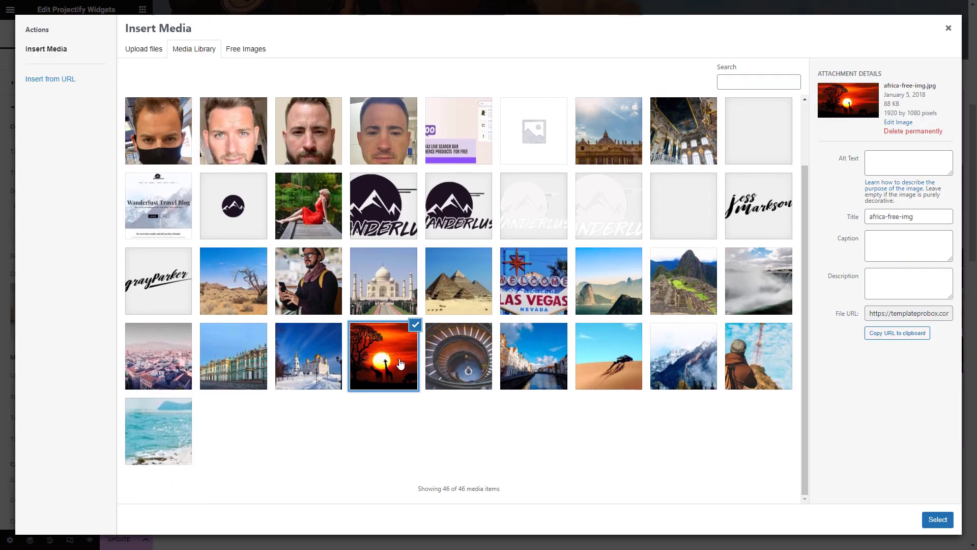
left_click(465, 371)
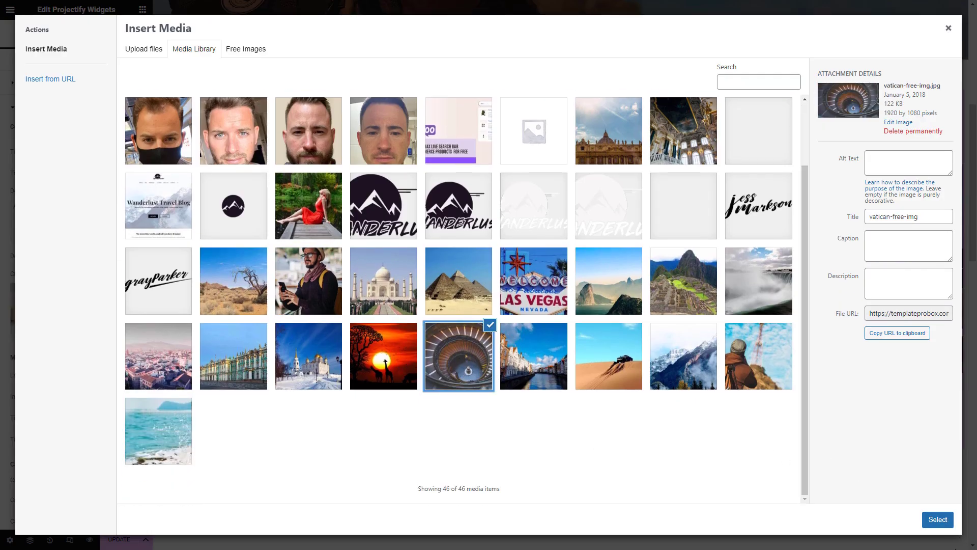
left_click(938, 520)
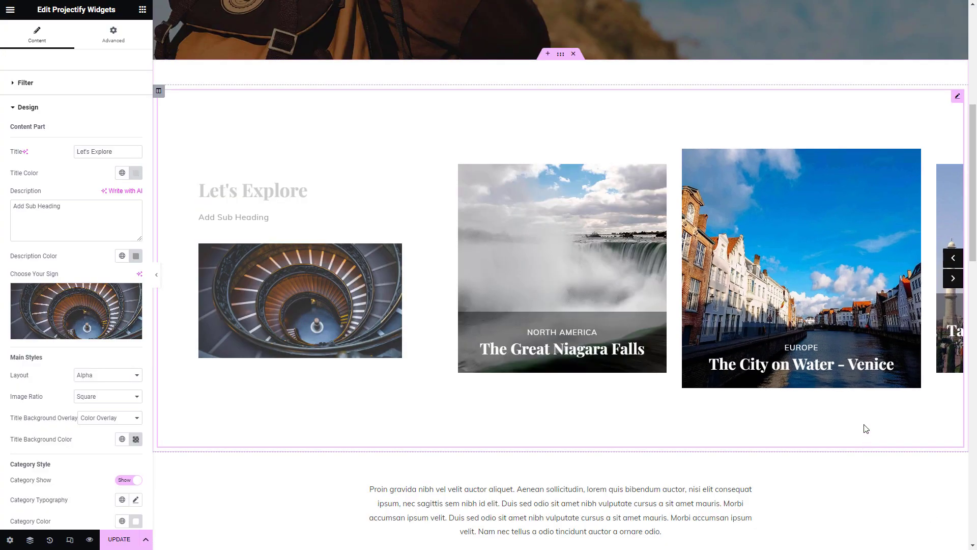
- Update the page and move the carousel forward and back through its posts on the live page
left_click(115, 542)
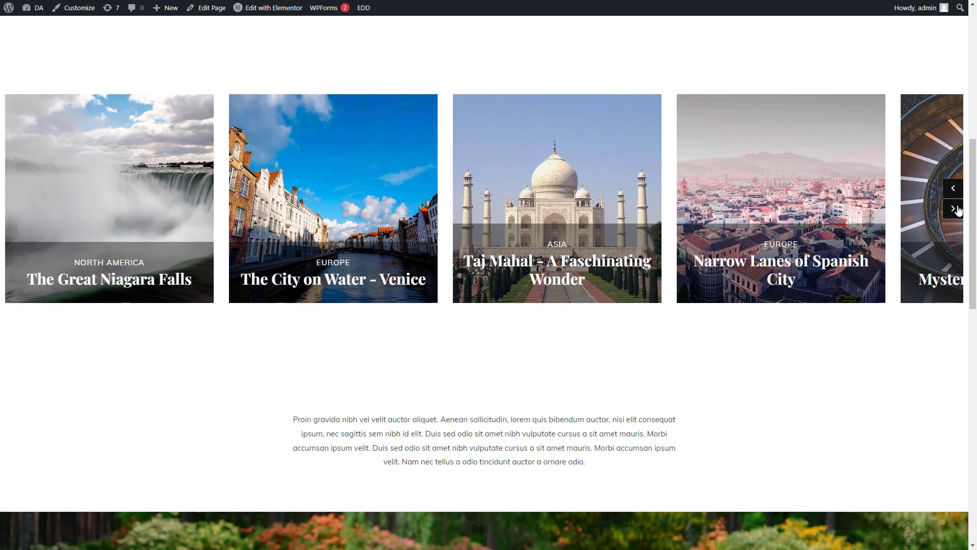
left_click(956, 208)
left_click(956, 208)
left_click(956, 209)
left_click(955, 208)
left_click(956, 209)
left_click(955, 188)
left_click(956, 209)
left_click(955, 209)
left_click(957, 191)
left_click(957, 190)
left_click(957, 191)
left_click(957, 191)
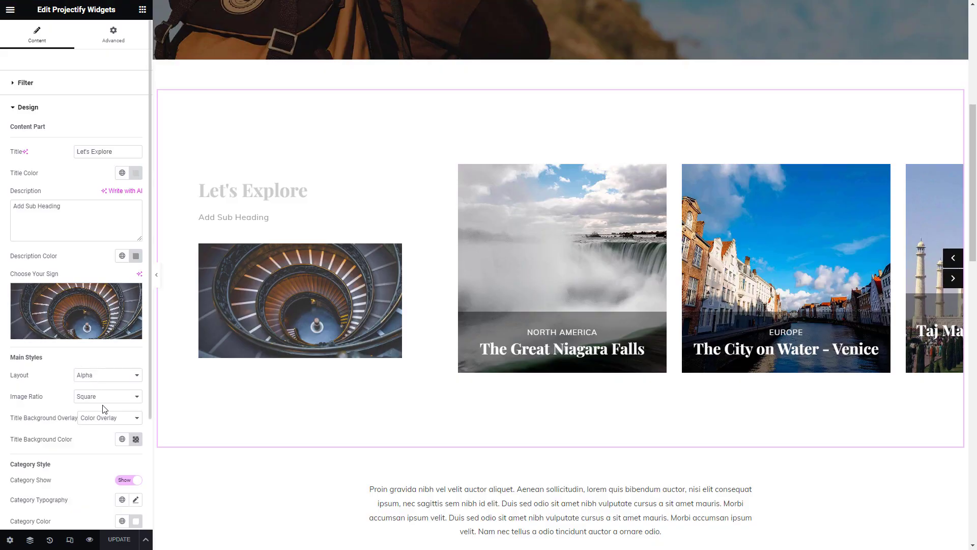
- Change the widget's layout to List Justified, and check its design options and the full post list in the preview
left_click(15, 87)
left_click(109, 113)
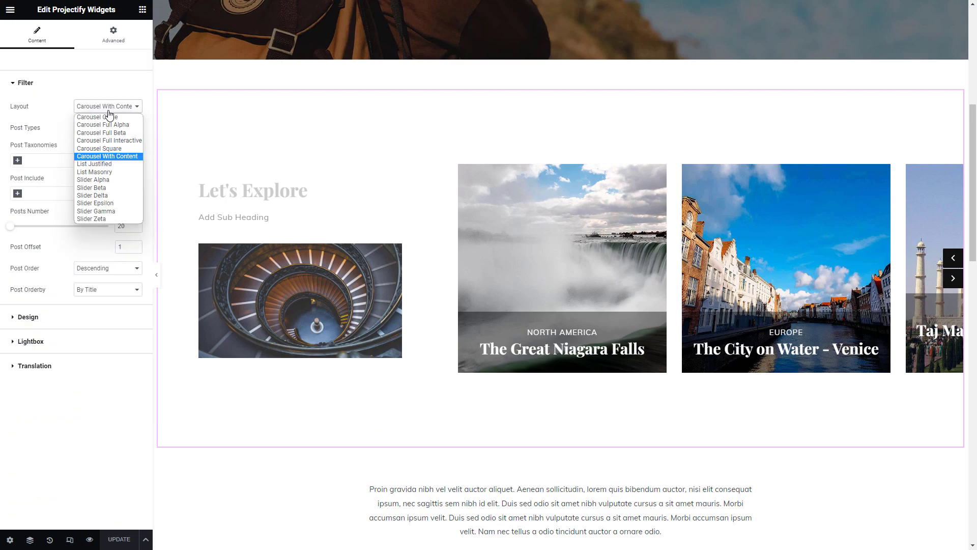
left_click(106, 169)
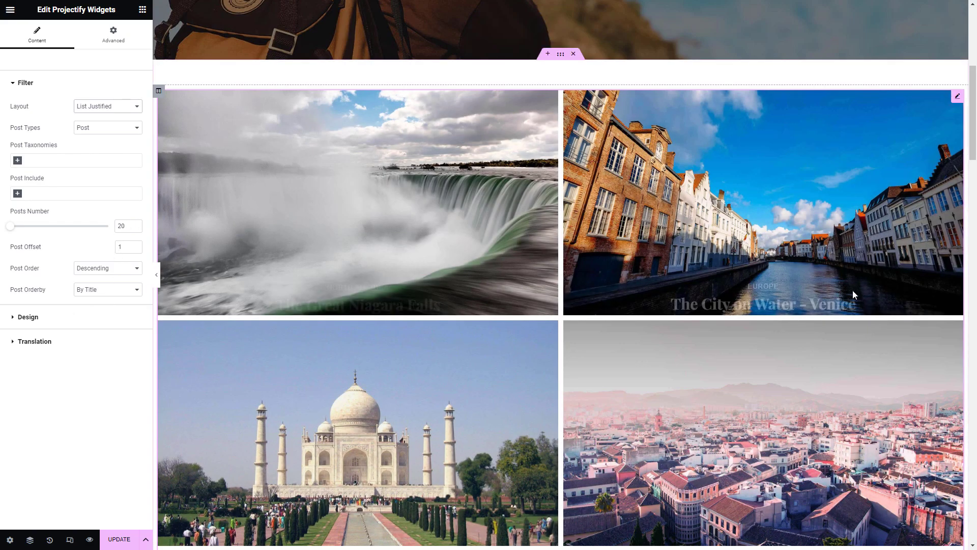
scroll(851, 291, "down", 3)
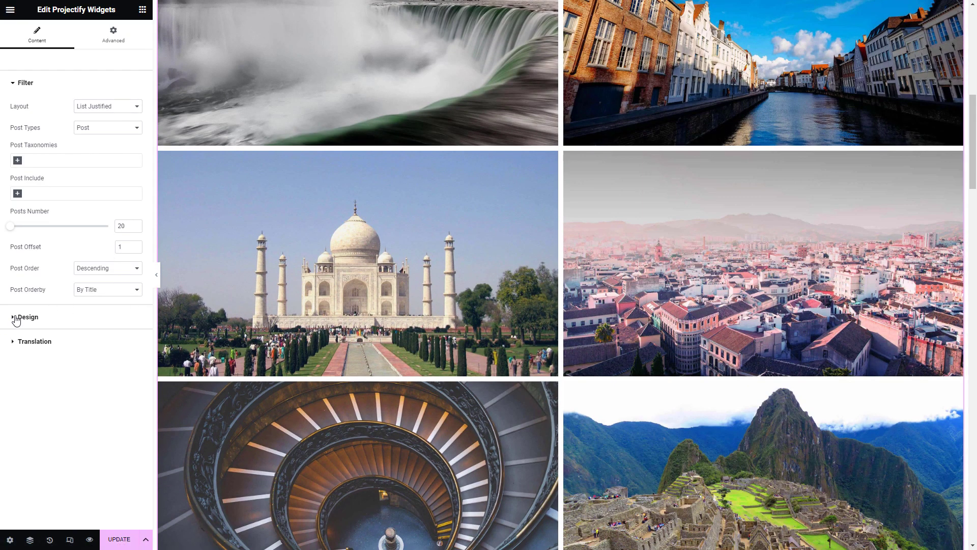
left_click(15, 317)
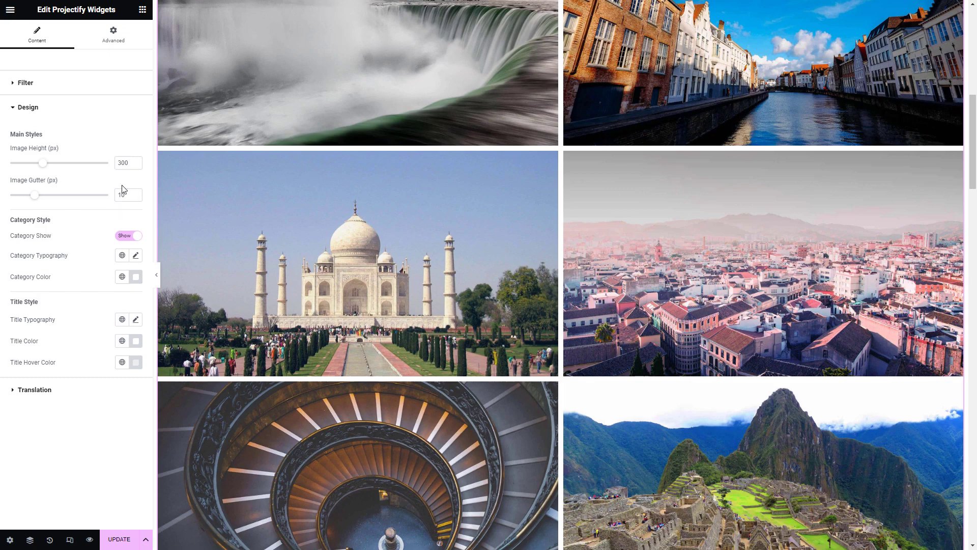
left_click(13, 84)
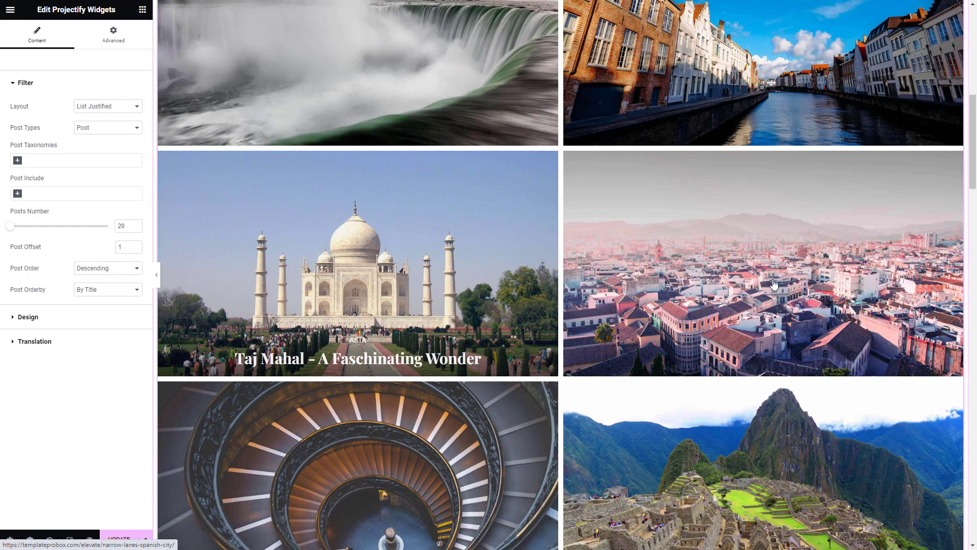
scroll(766, 306, "down", 8)
scroll(766, 307, "down", 13)
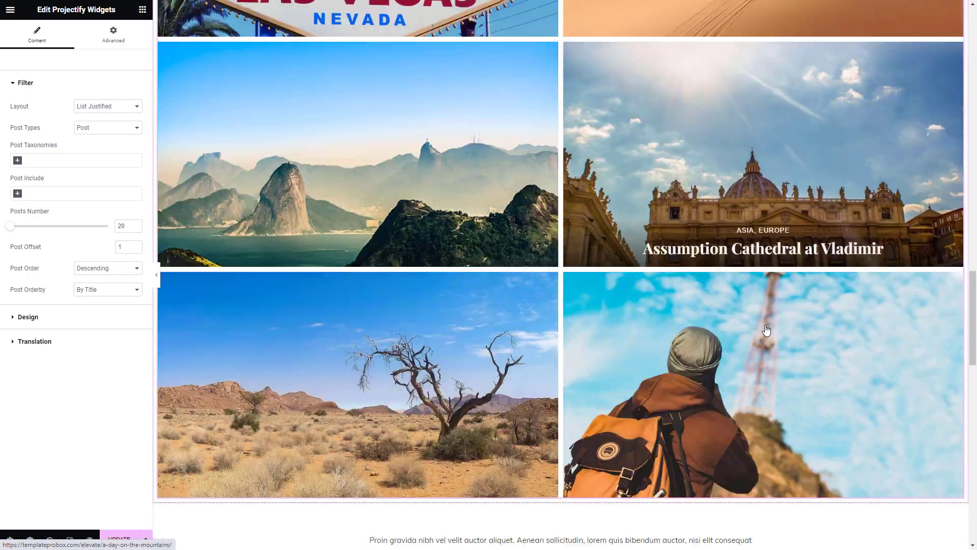
scroll(766, 337, "up", 20)
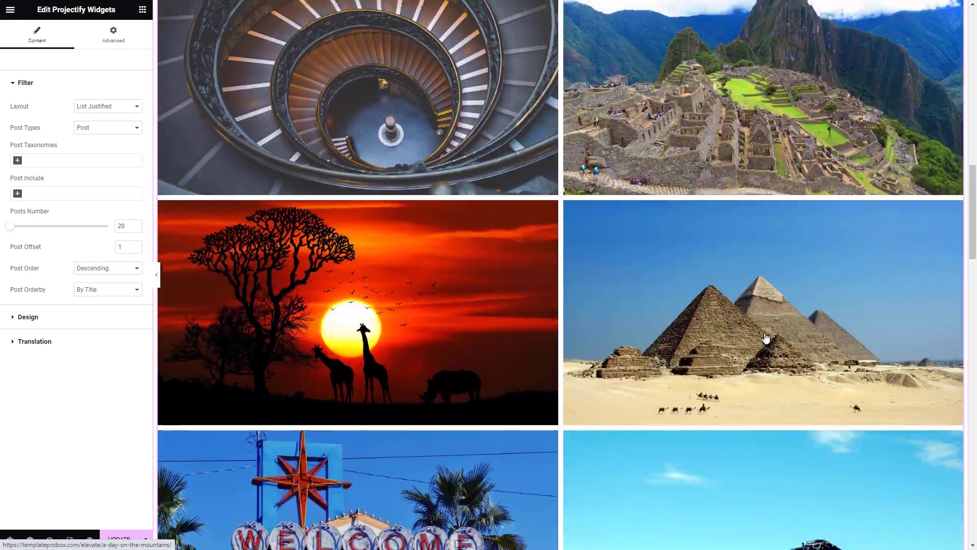
scroll(766, 336, "up", 1)
scroll(764, 338, "down", 2)
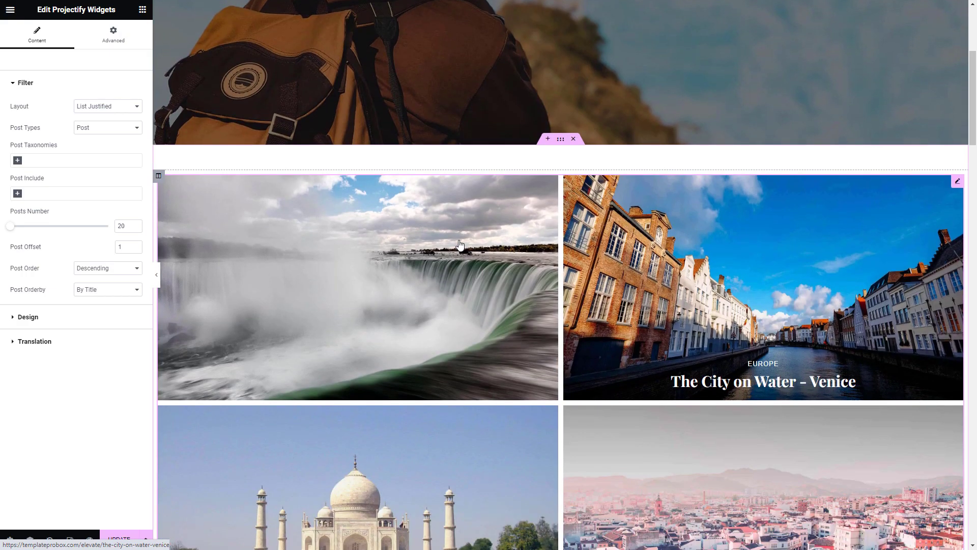
- Change the widget's layout to List Masonry and open its design settings
left_click(100, 110)
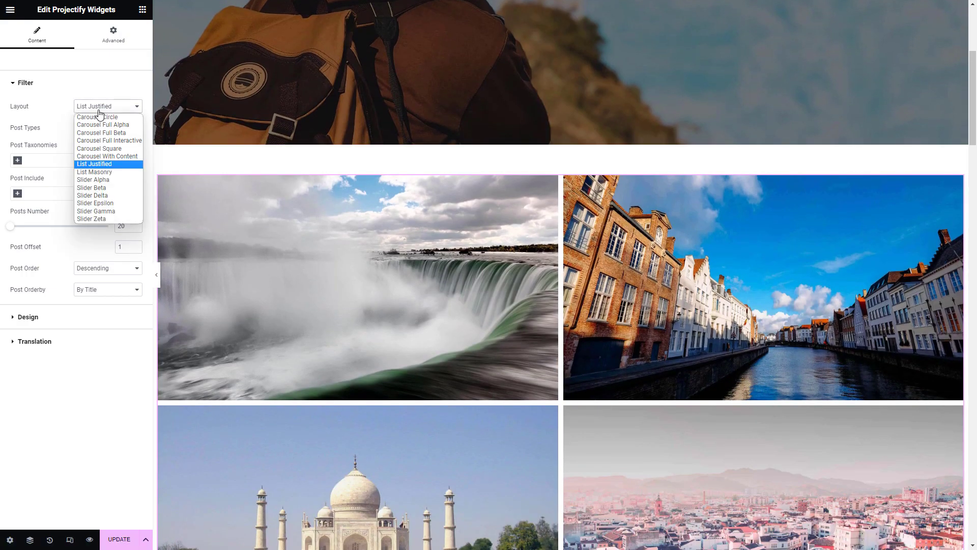
left_click(102, 172)
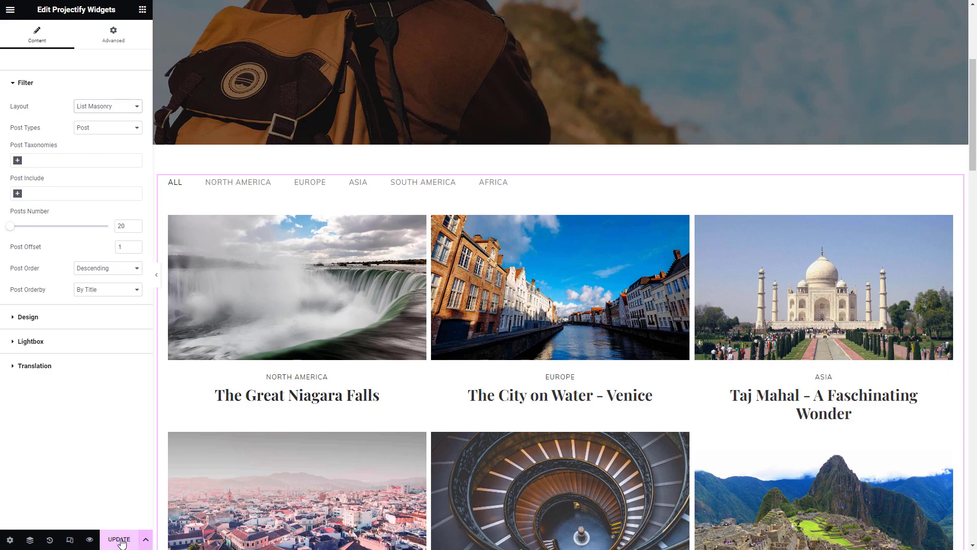
left_click(18, 322)
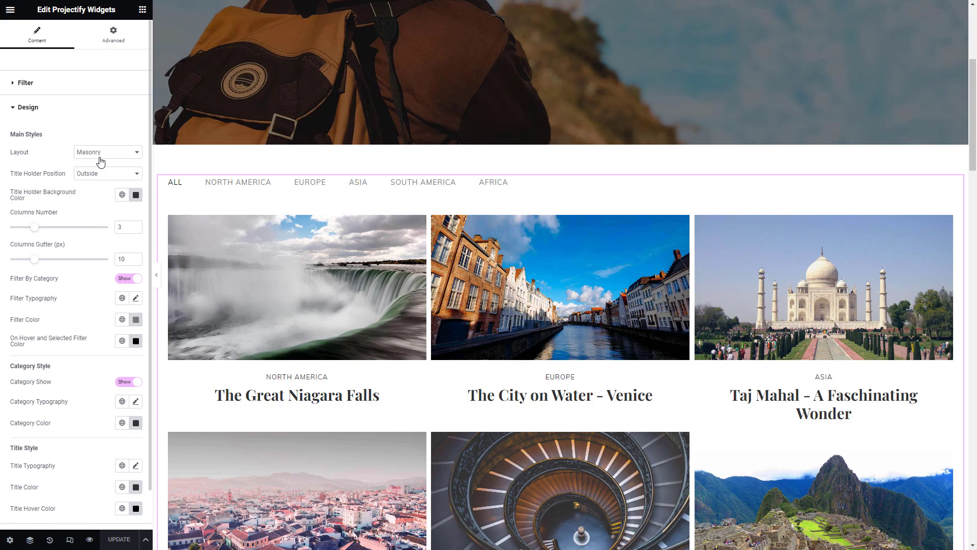
- Try the On Hover and Inside title holder positions on the masonry list, and return it to Outside
left_click(99, 177)
left_click(98, 199)
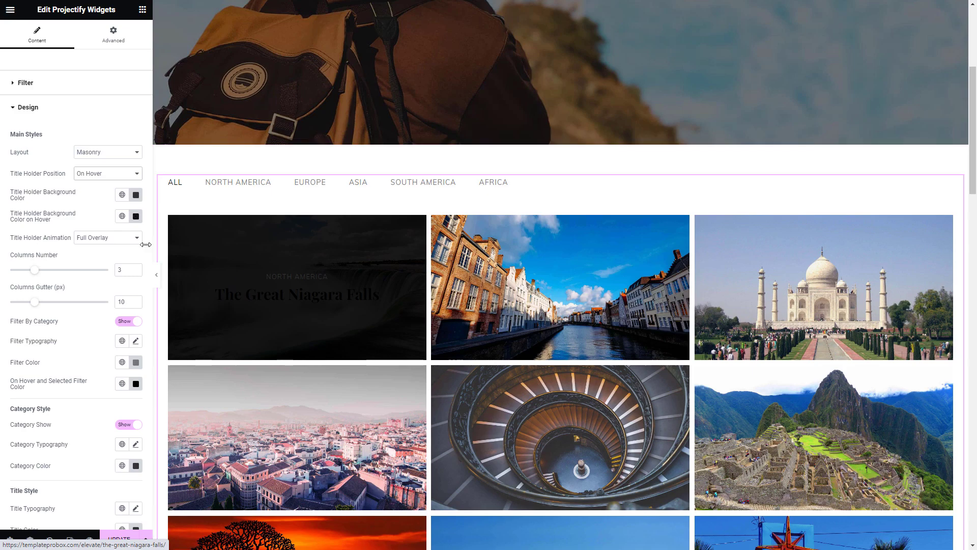
left_click(107, 175)
left_click(104, 185)
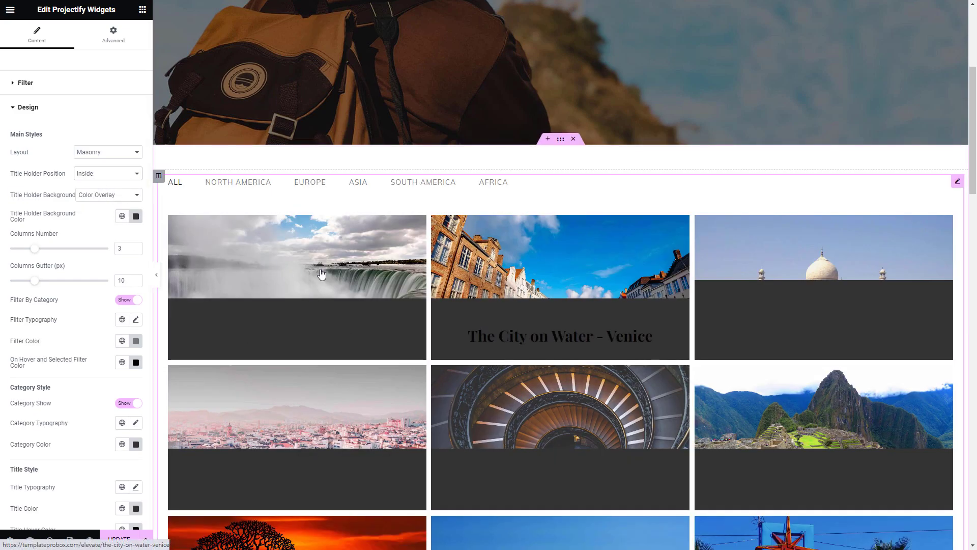
left_click(91, 178)
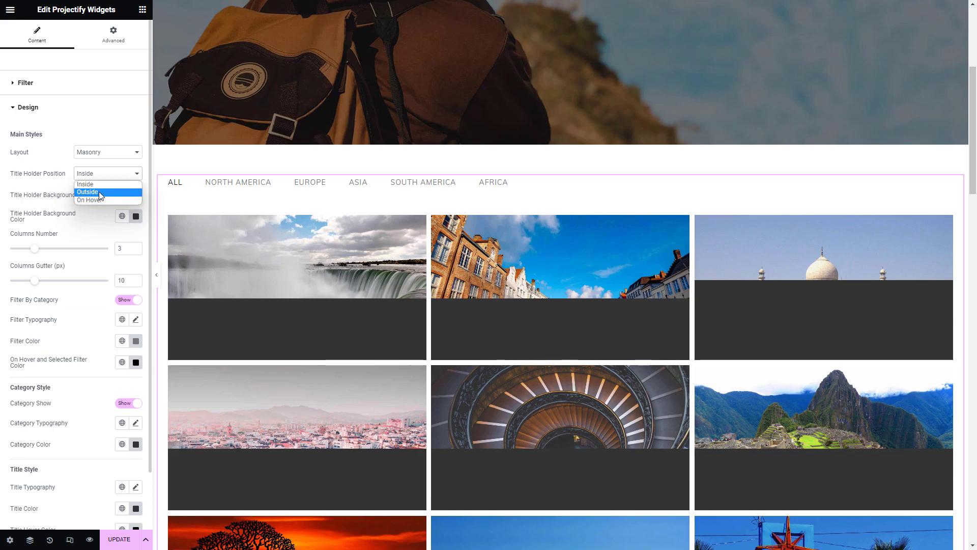
left_click(95, 192)
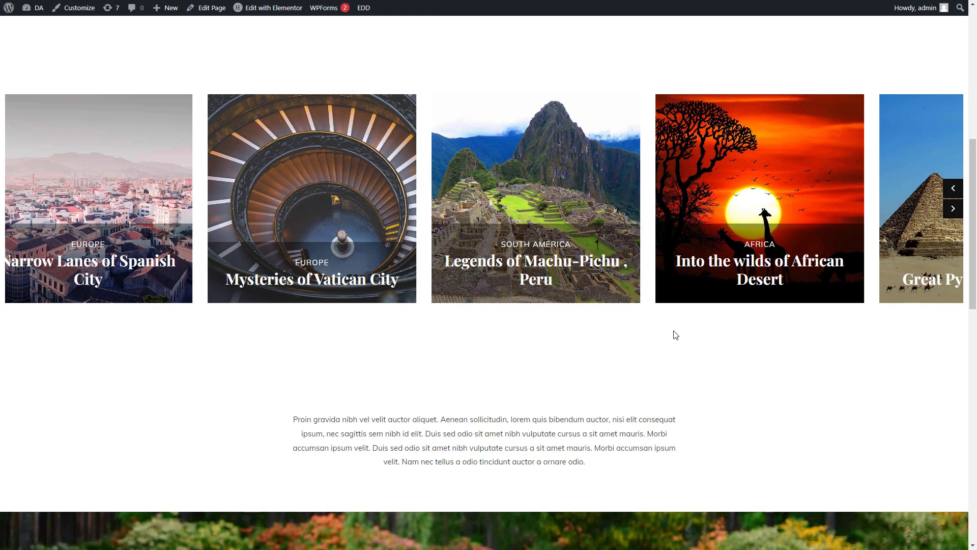
- Check the masonry list on the live page, filtering the posts by North America, Europe, South America and Africa
scroll(669, 319, "down", 10)
scroll(697, 387, "up", 3)
scroll(738, 389, "down", 2)
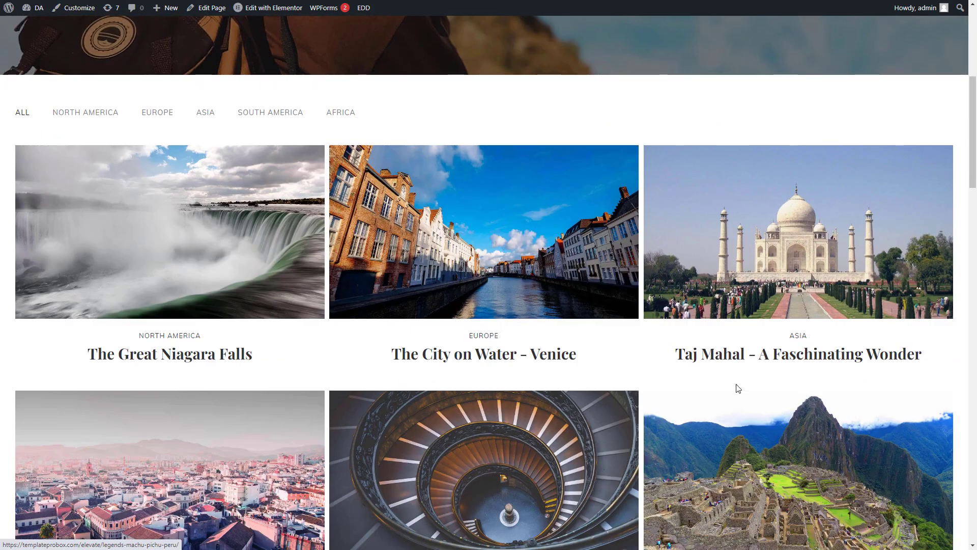
left_click(99, 119)
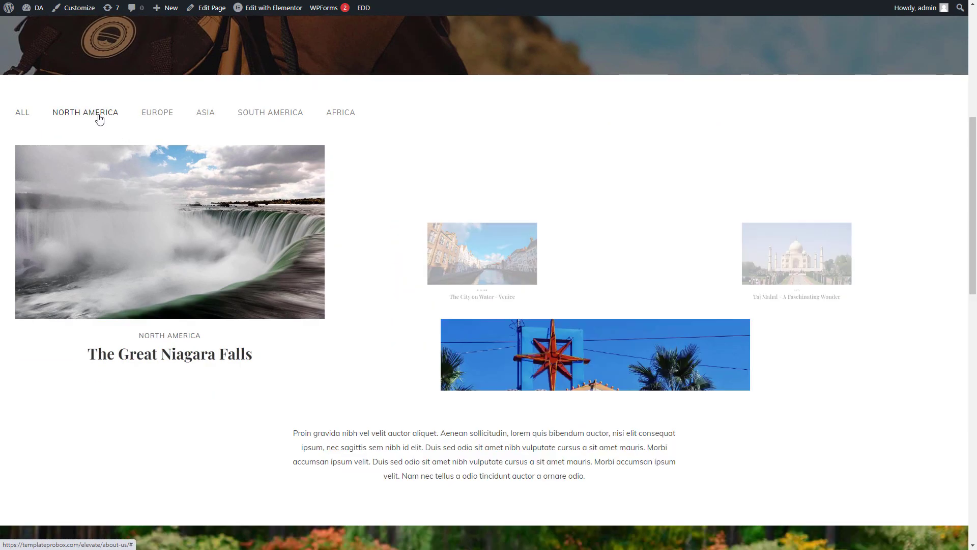
left_click(168, 115)
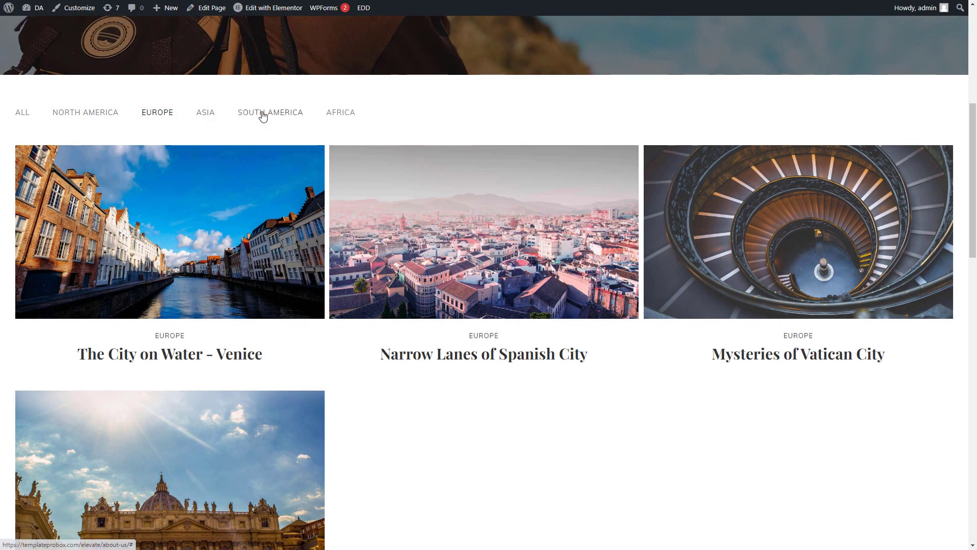
left_click(263, 114)
left_click(339, 114)
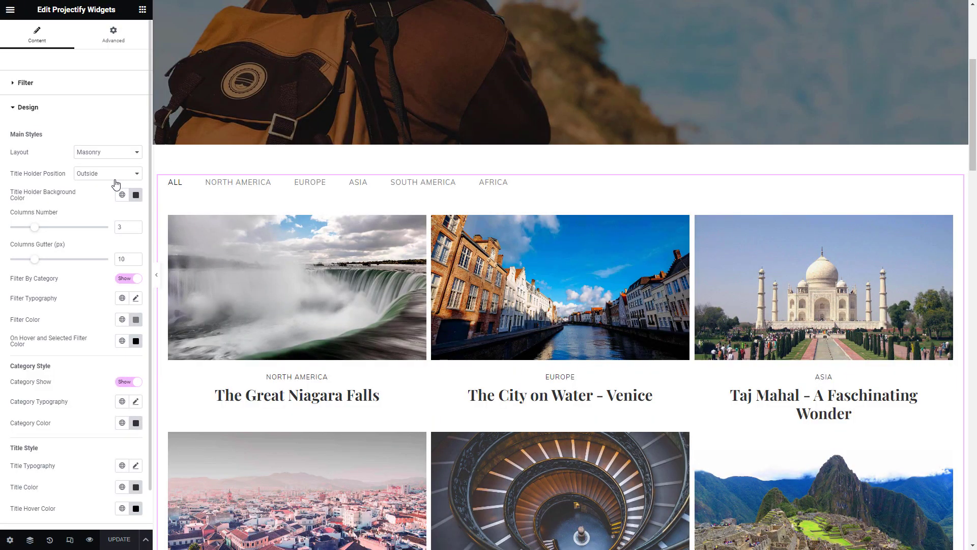
- Set the masonry list's title holder position to On Hover and its category color to #F0F0F0
left_click(110, 177)
left_click(102, 199)
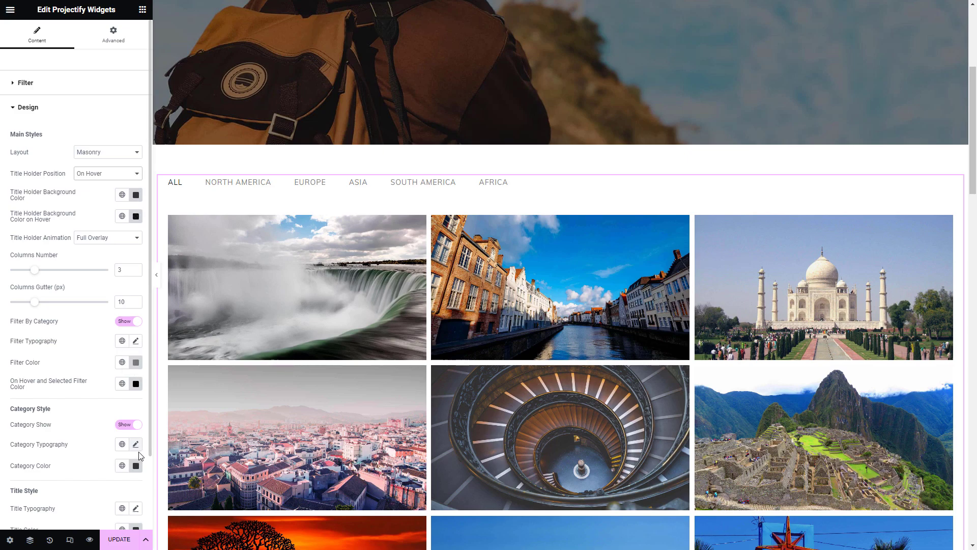
left_click(136, 471)
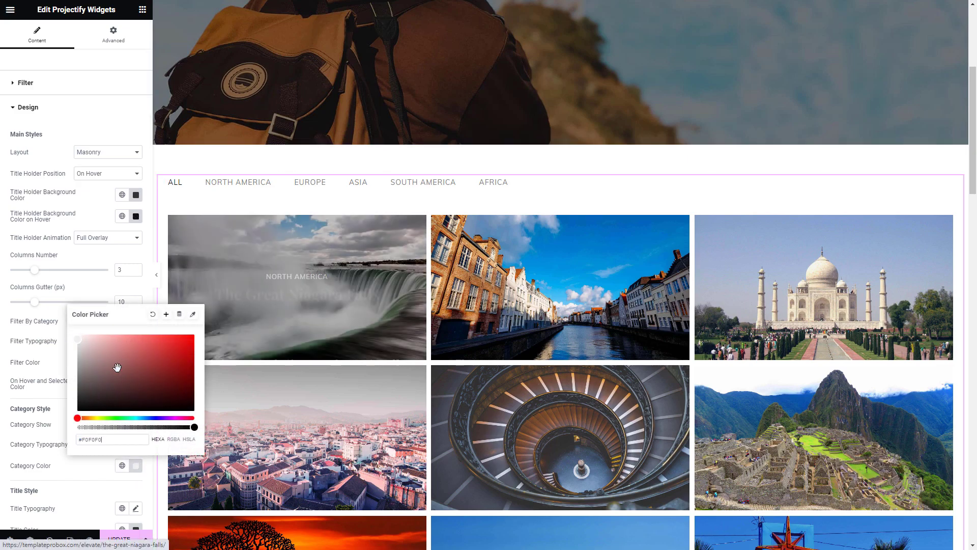
left_click(120, 483)
- Set the title color to #FFFFFF and the title hover color to light gray #DDDDDD
scroll(118, 512, "down", 3)
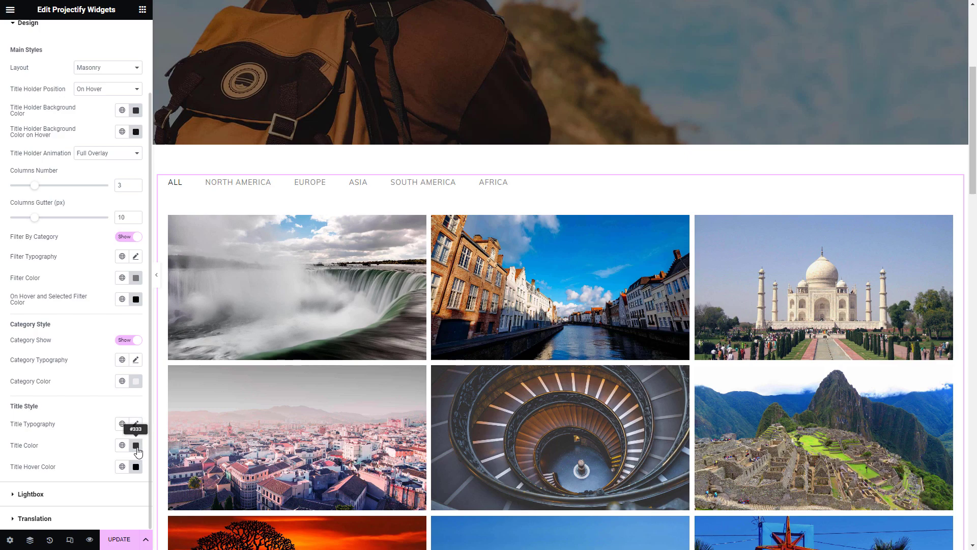
left_click(137, 447)
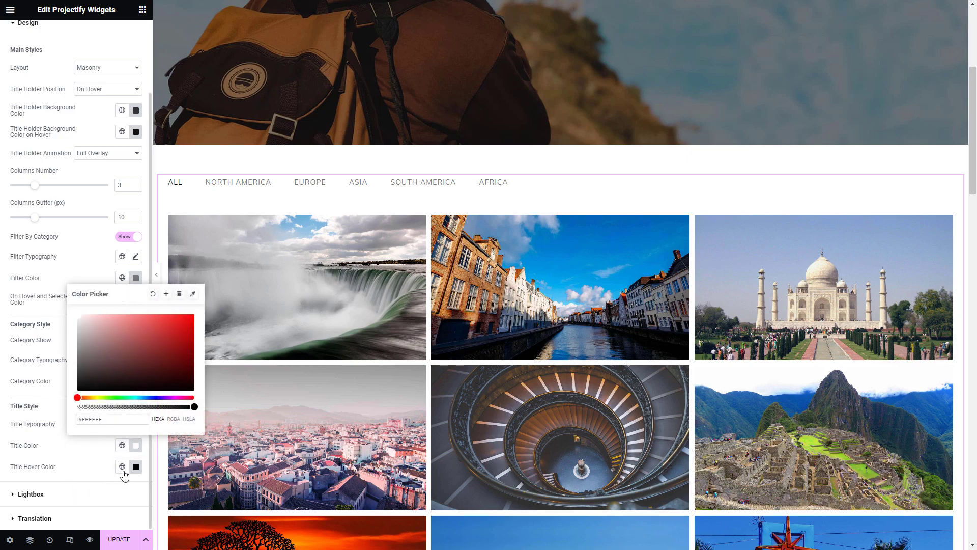
left_click(135, 467)
left_click(80, 347)
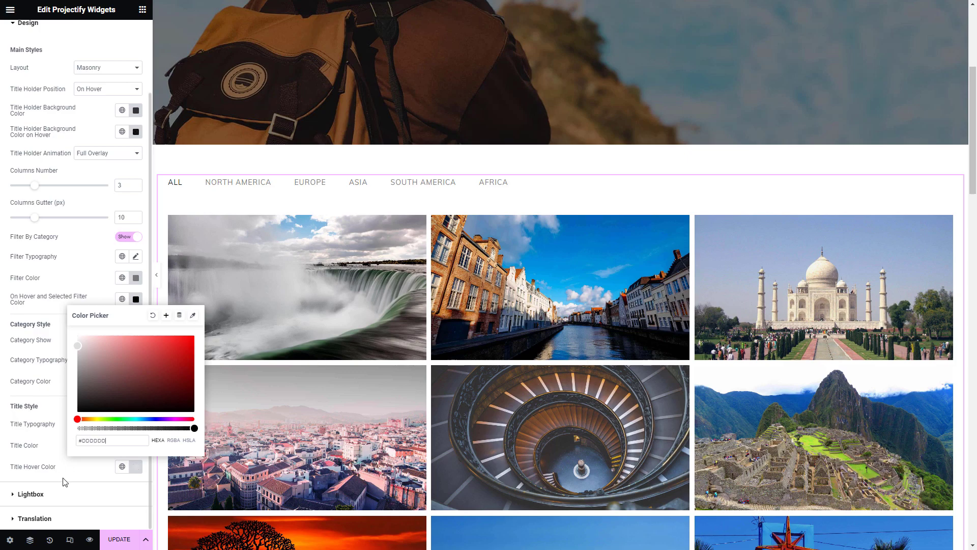
left_click(289, 341)
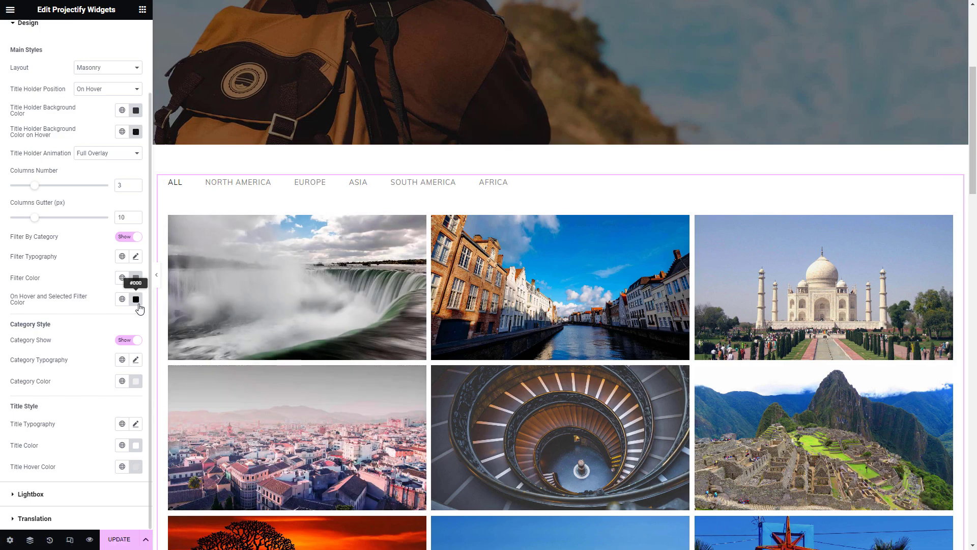
- Make the on-hover and selected filter color semi-transparent black, #0000009E
left_click(136, 299)
left_click_drag(169, 432, 150, 433)
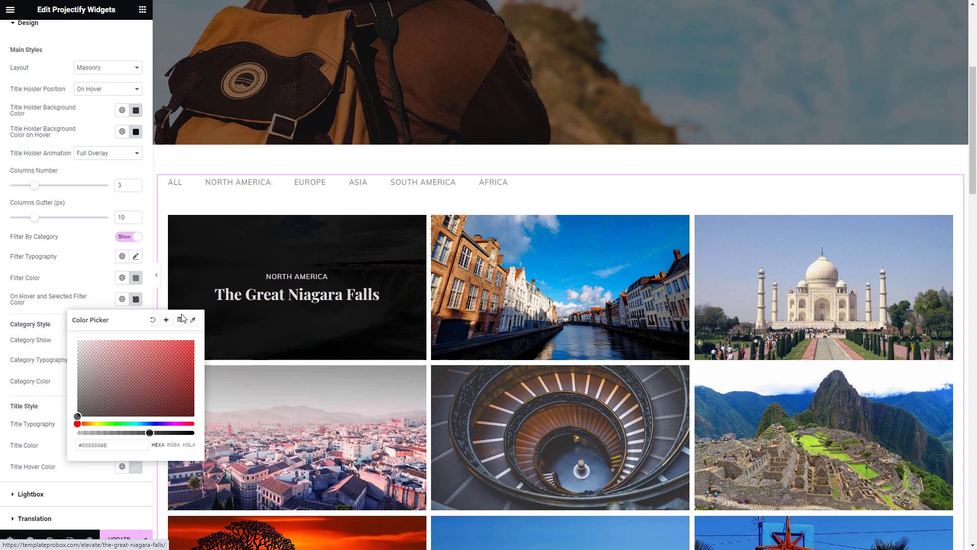
left_click(96, 286)
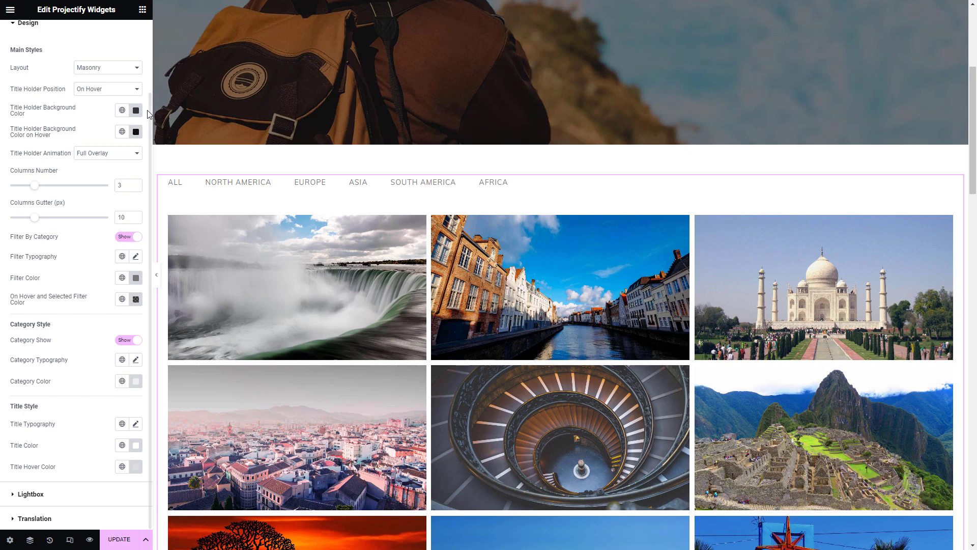
- Make the title holder background semi-transparent and its on-hover background semi-transparent black, #0000006E, and update the page
left_click(136, 132)
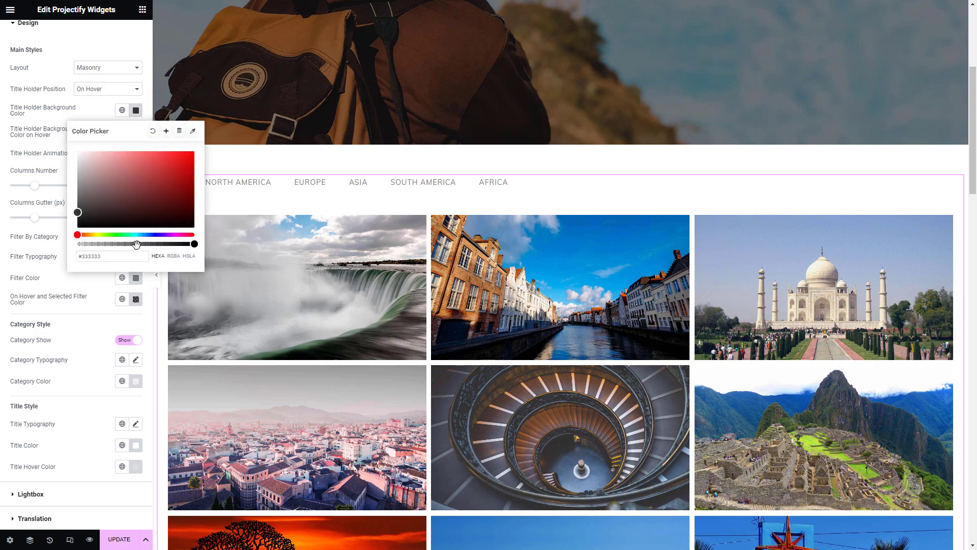
left_click(138, 245)
left_click(260, 300)
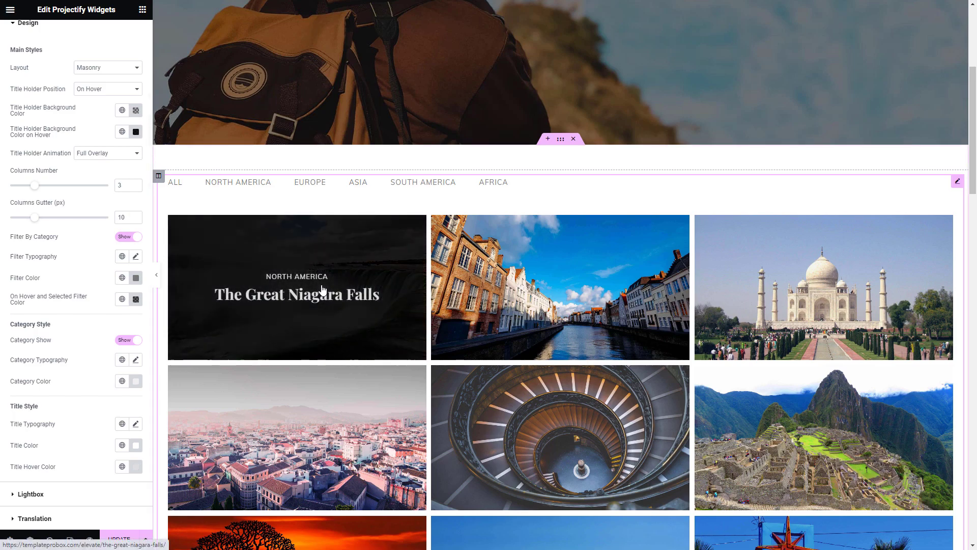
left_click(135, 132)
left_click(128, 265)
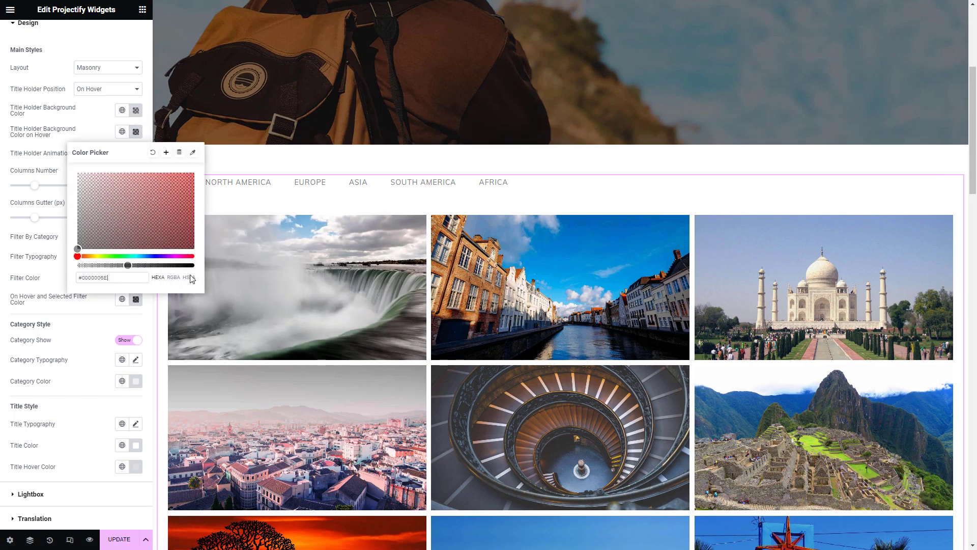
left_click(121, 539)
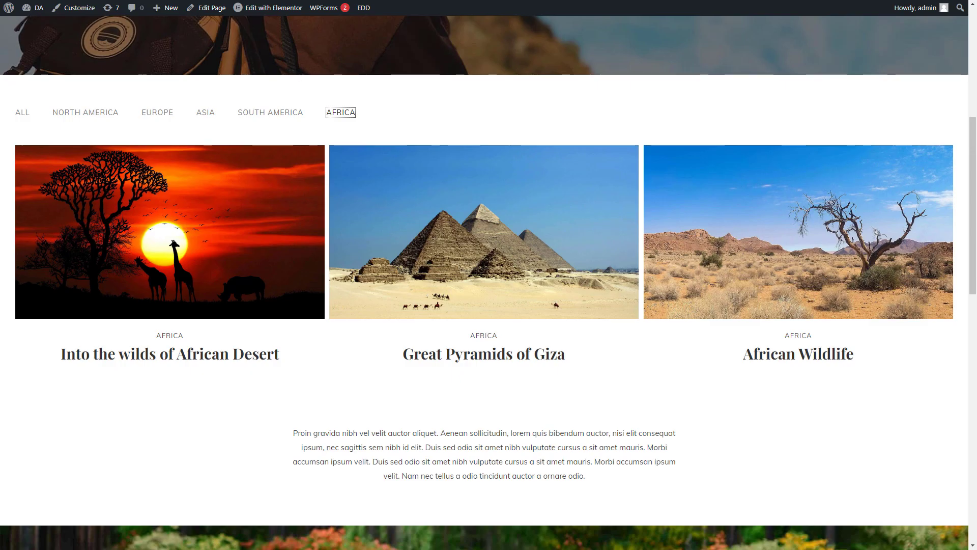
- Reload the live page and check the masonry list's title overlays on several post images
key("F5")
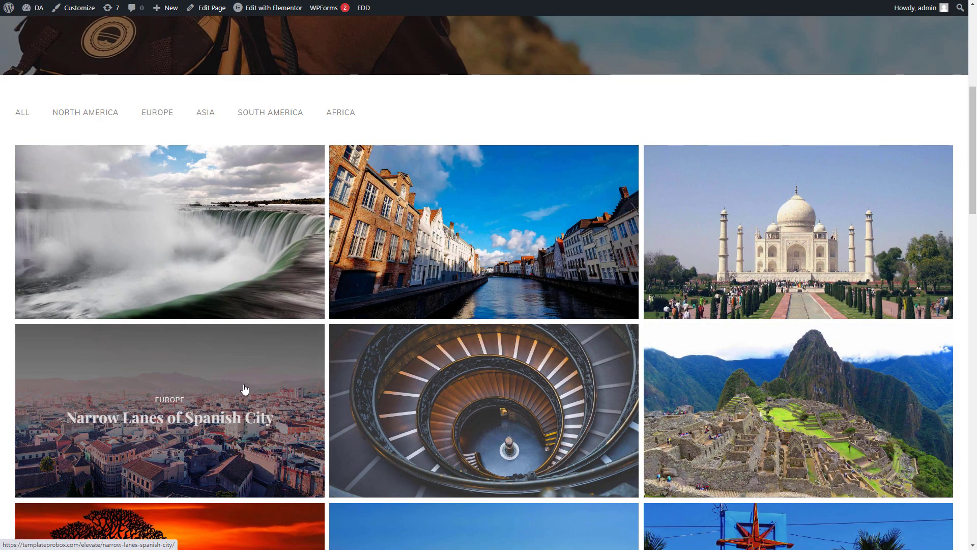
scroll(231, 389, "down", 5)
scroll(212, 345, "down", 5)
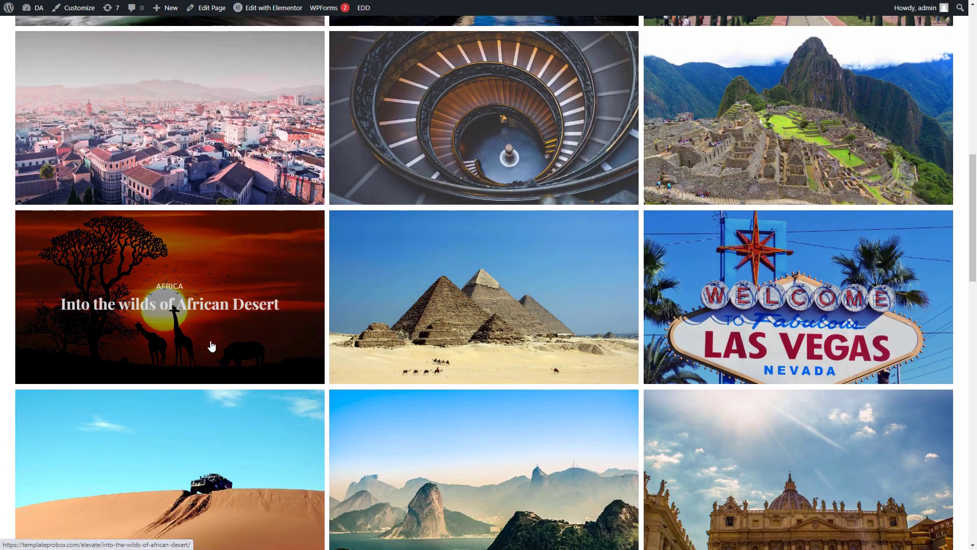
scroll(369, 286, "up", 12)
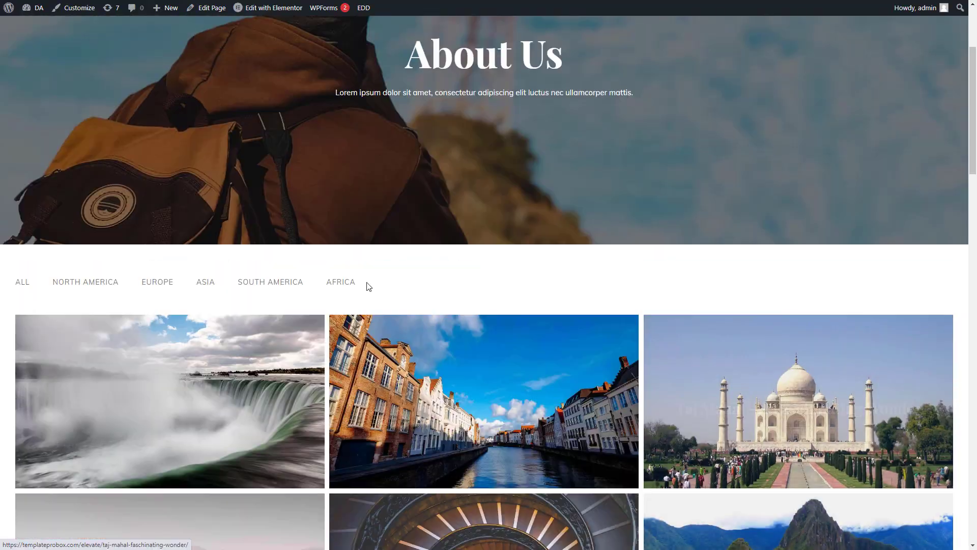
- Filter the live masonry list by South America, Africa, North America, Europe and Asia
left_click(268, 284)
left_click(331, 287)
left_click(100, 288)
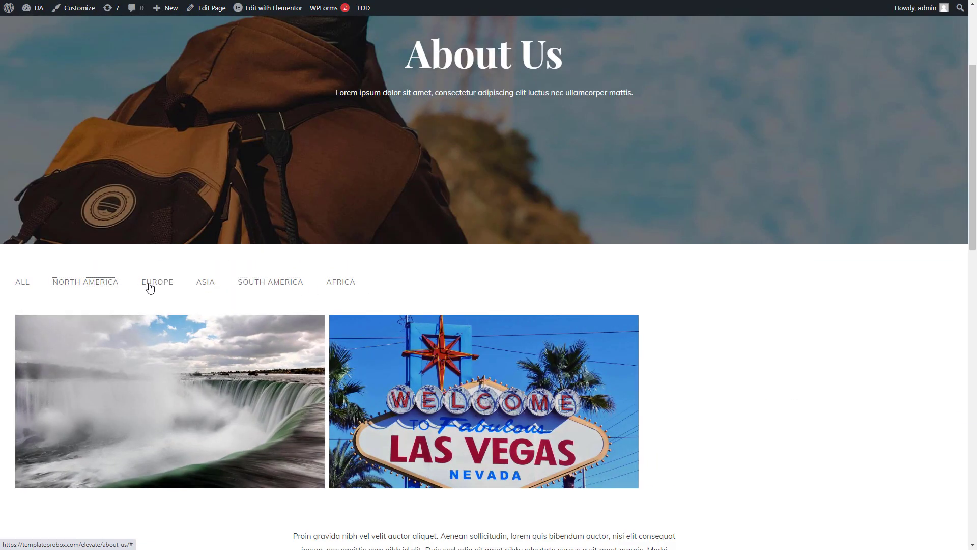
left_click(153, 283)
scroll(153, 296, "up", 2)
left_click(207, 367)
scroll(435, 352, "down", 5)
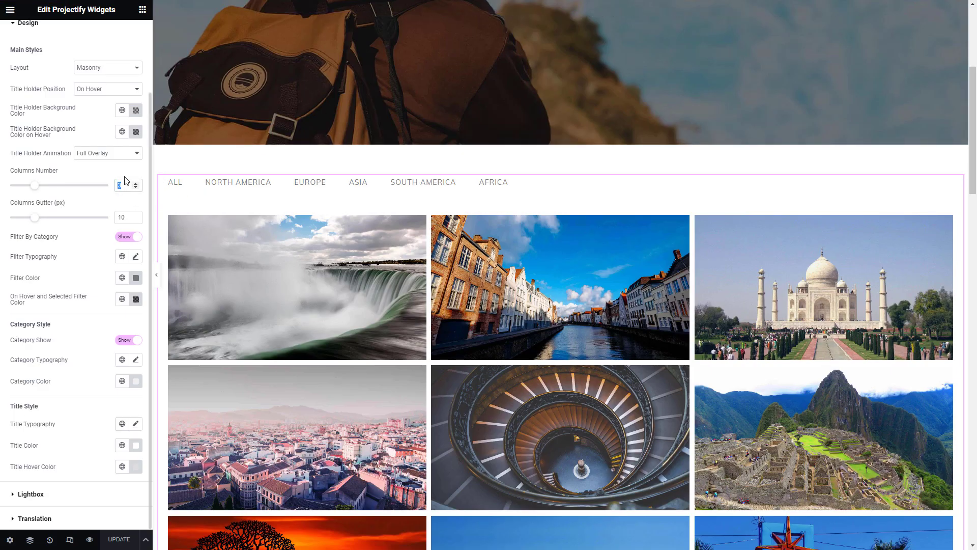
- Set the masonry list's columns number to 5 and update the page
type("4")
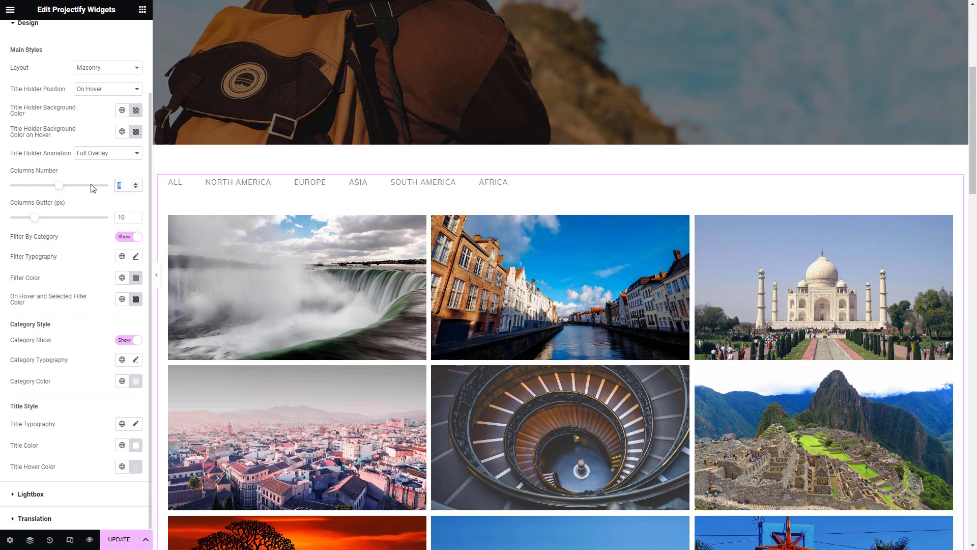
left_click(119, 539)
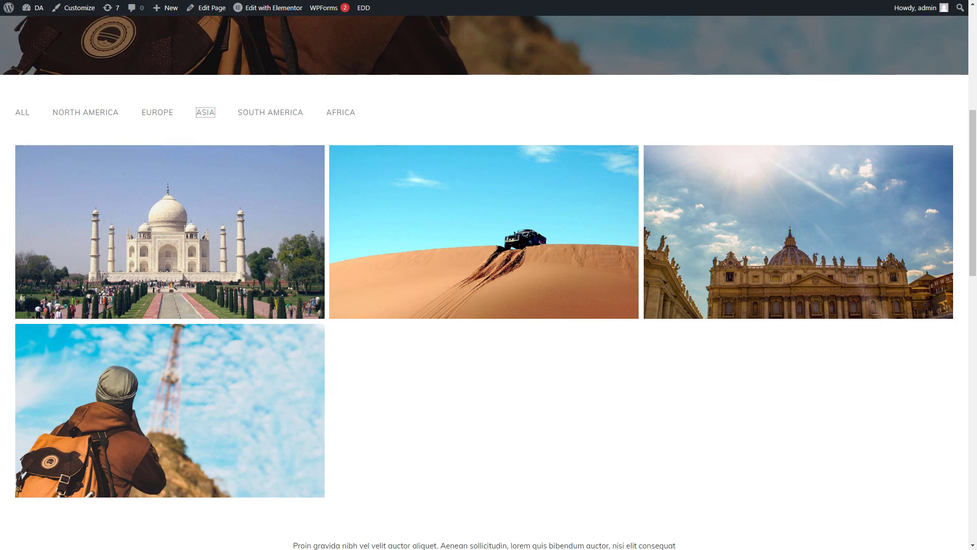
- Reload the live page and check the new column layout with the Asia, South America, Africa, North America and All filters
key("F5")
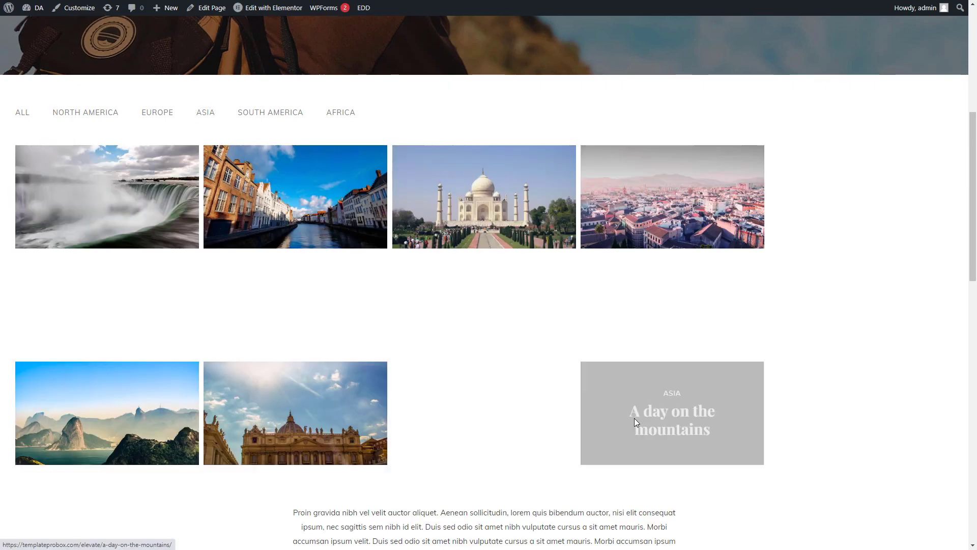
left_click(209, 117)
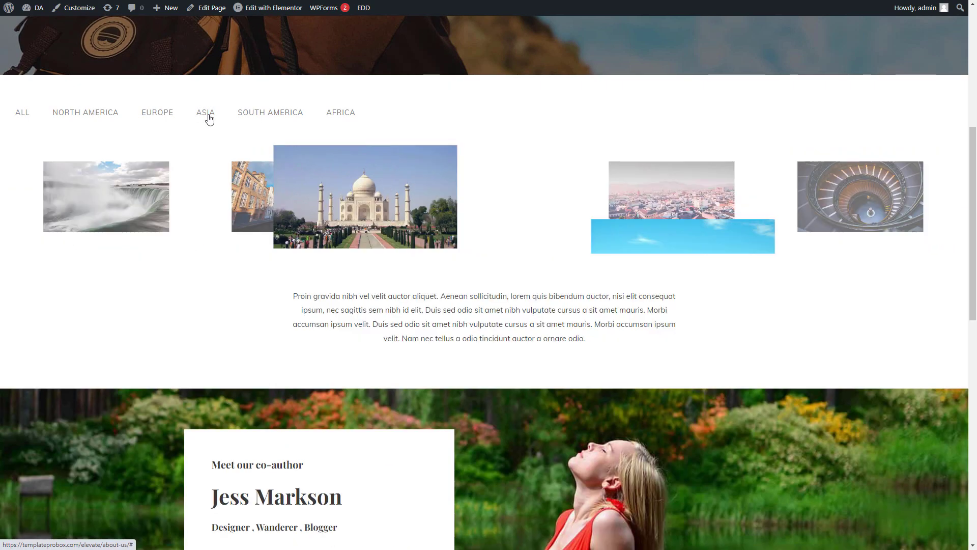
left_click(255, 115)
left_click(337, 114)
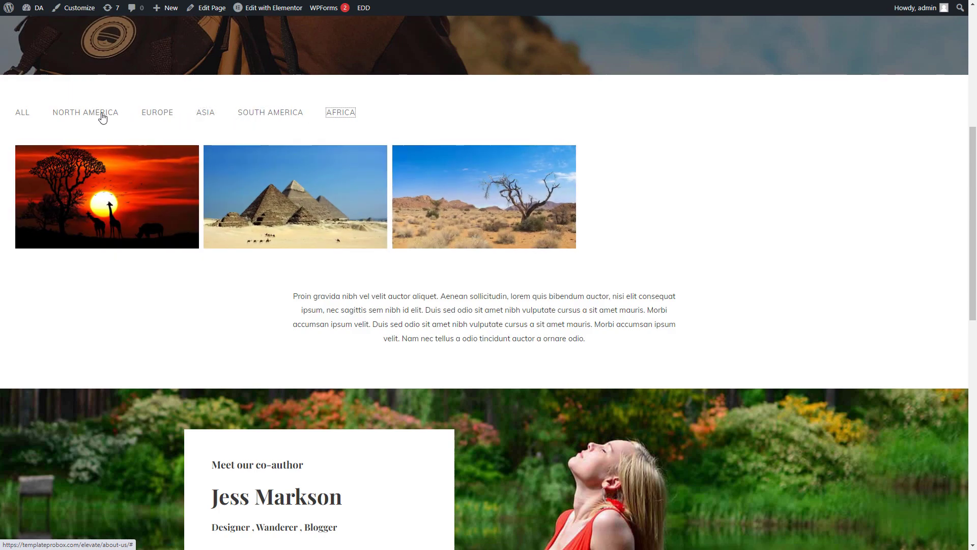
left_click(101, 114)
left_click(20, 114)
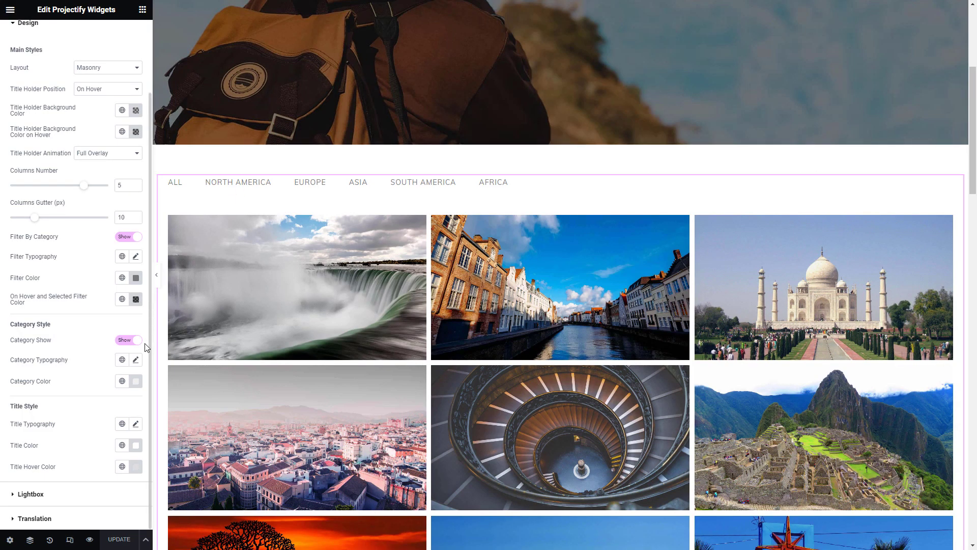
- Set the masonry list's title typography size to 26 px and update the page
left_click(136, 424)
scroll(93, 473, "down", 2)
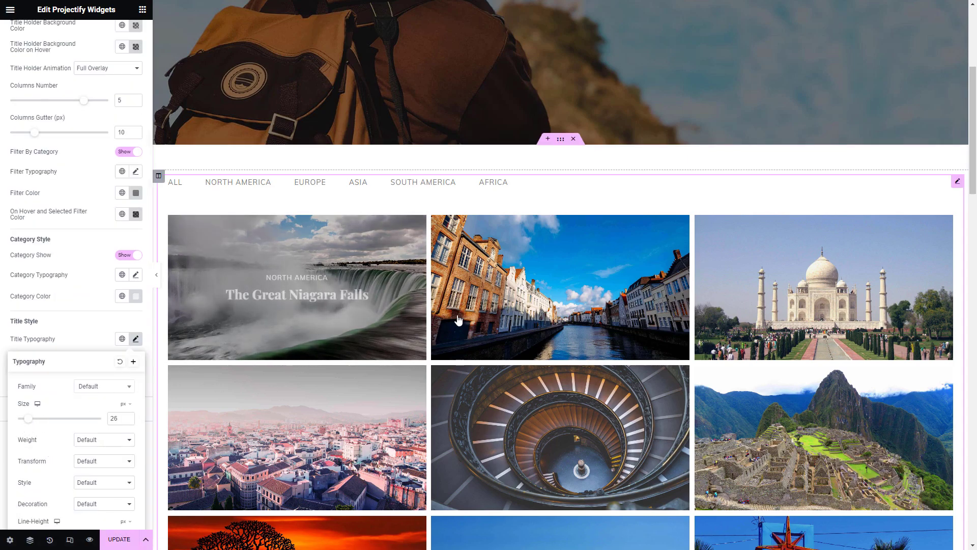
left_click(119, 540)
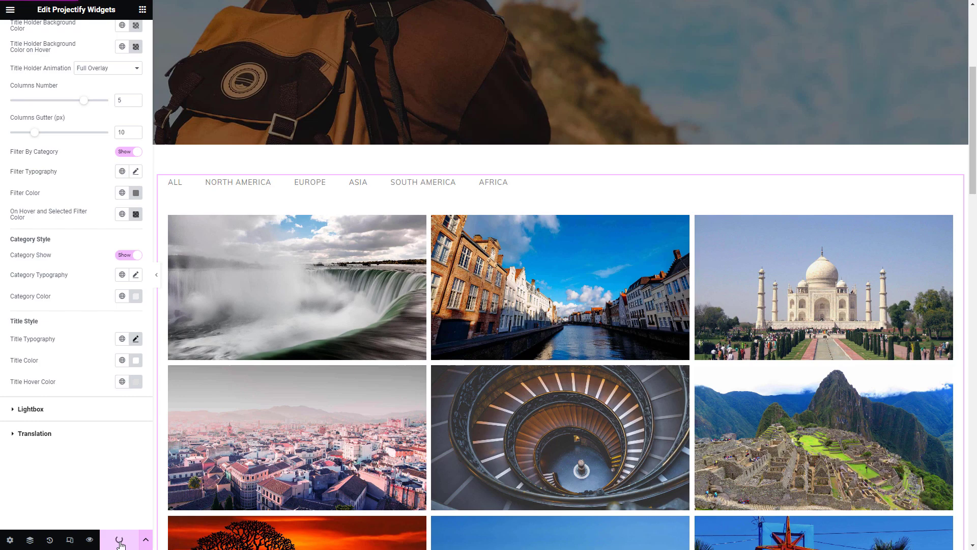
- Switch the widget's layout from List Masonry to Slider Alpha and look over the slider in the editor
scroll(47, 294, "up", 4)
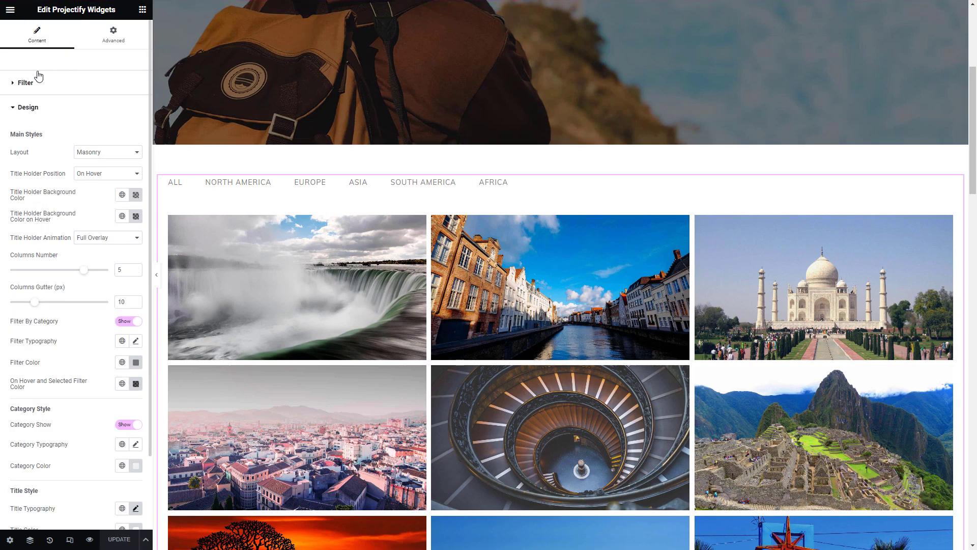
left_click(16, 86)
left_click(116, 108)
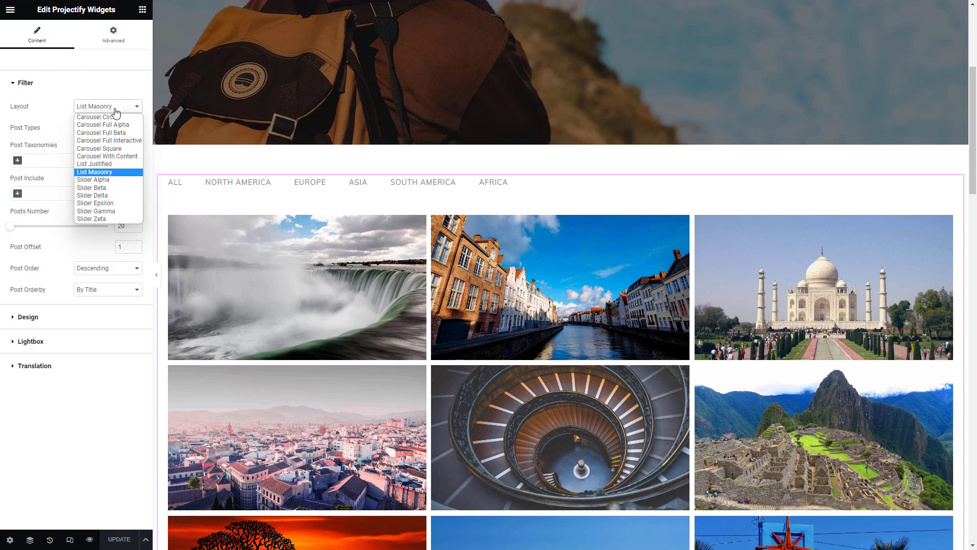
left_click(105, 181)
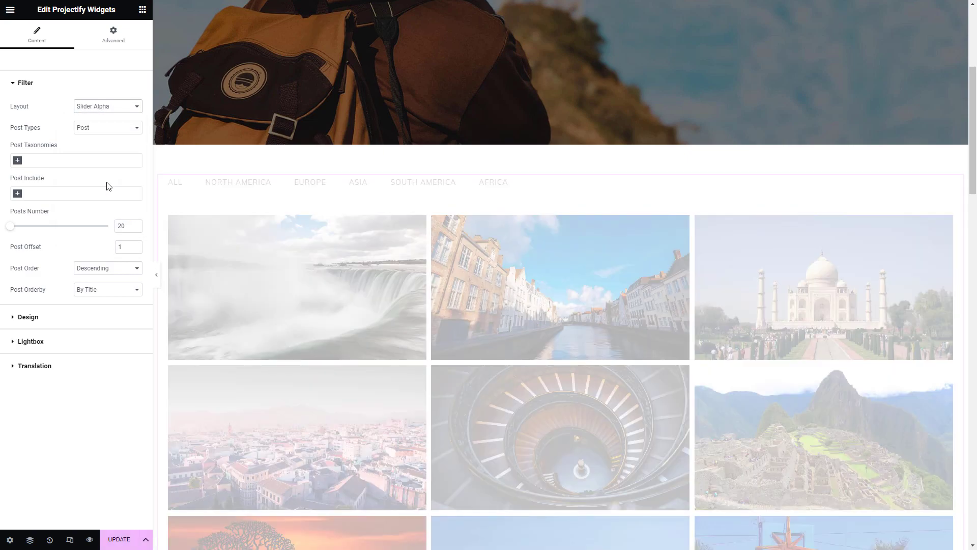
scroll(625, 317, "down", 3)
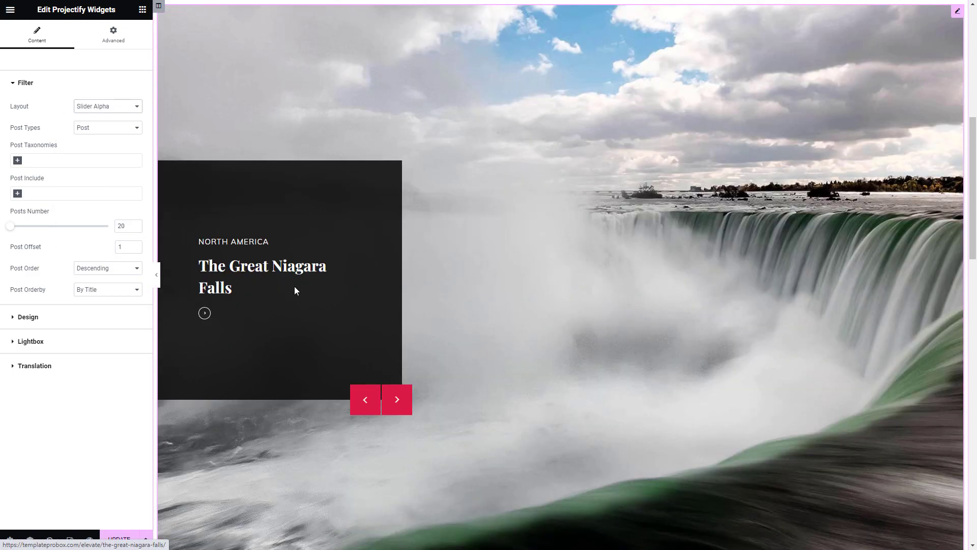
- Change the layout to Slider Beta and open its design options
left_click(97, 106)
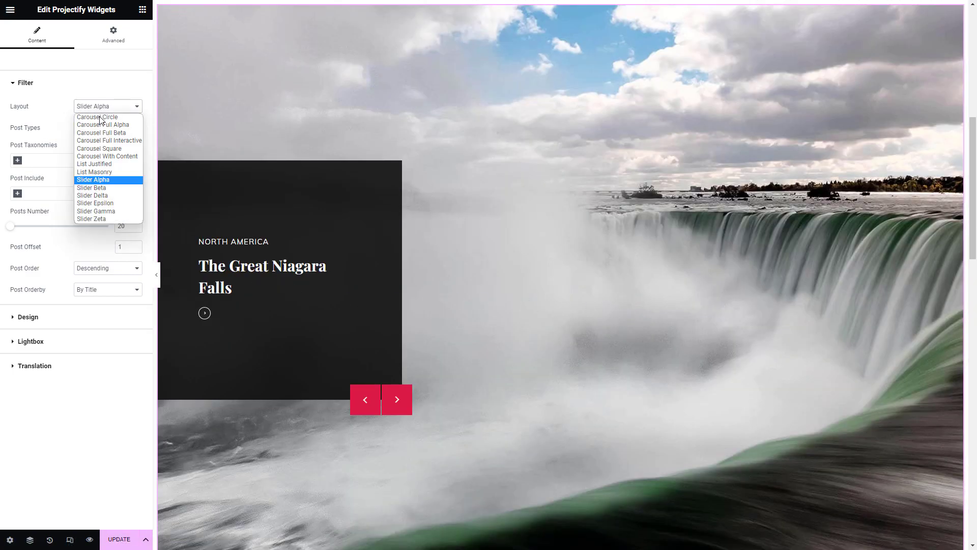
left_click(106, 188)
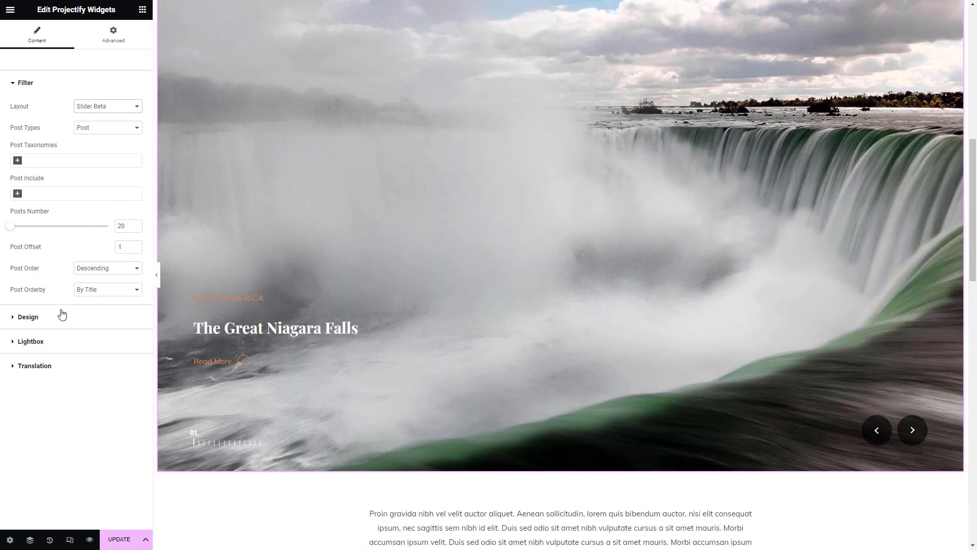
left_click(15, 317)
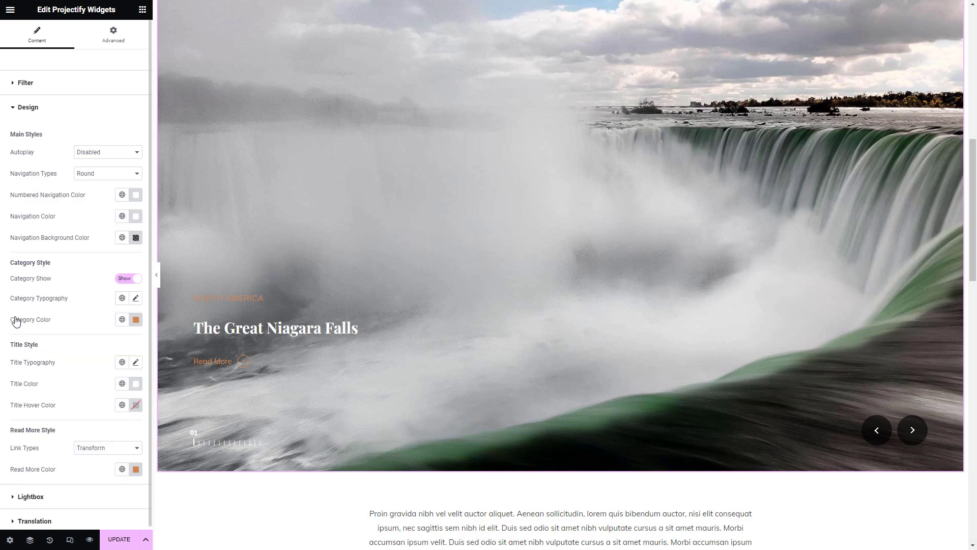
- Change the layout to Slider Zeta and update the page
left_click(15, 85)
left_click(95, 106)
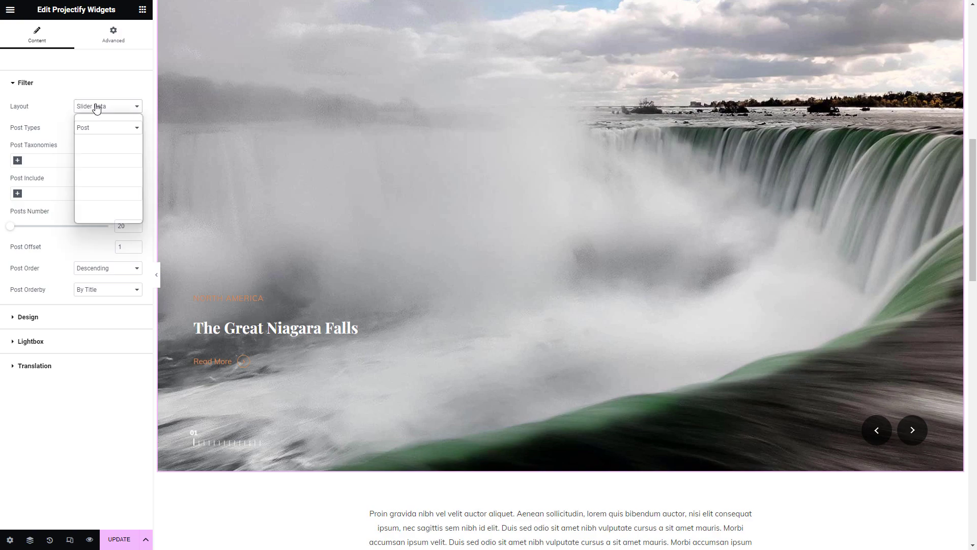
left_click(99, 219)
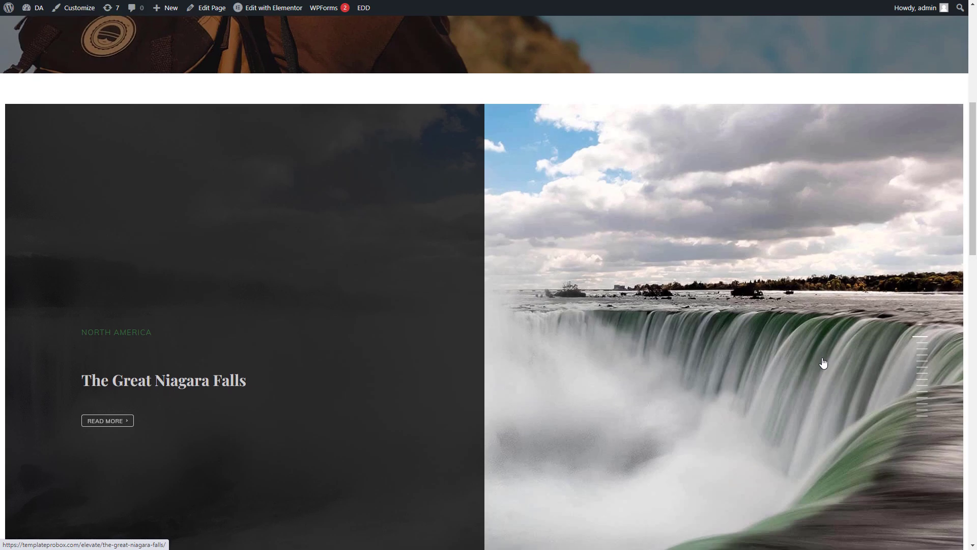
- Check the Slider Zeta layout on the live page by advancing through several slides
scroll(397, 436, "down", 3)
left_click(125, 436)
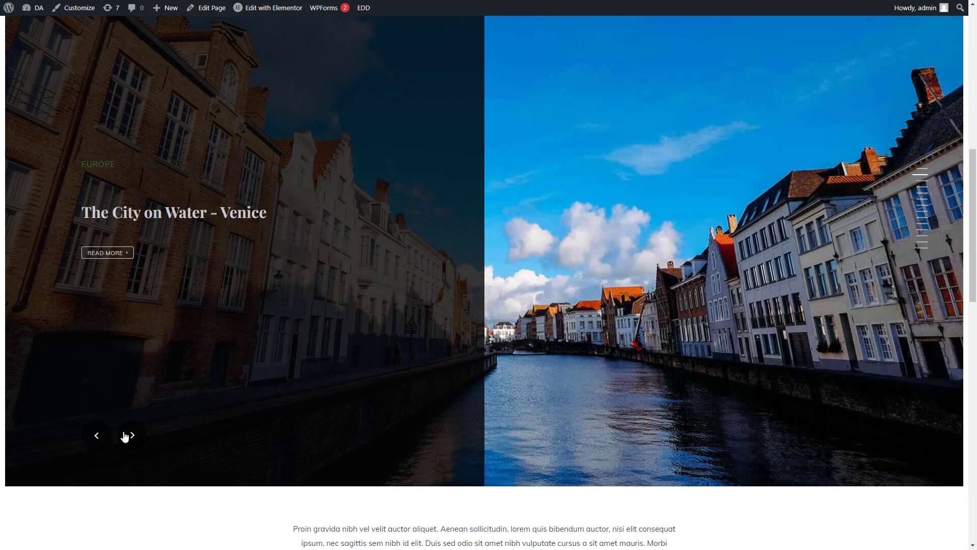
left_click(125, 436)
left_click(124, 436)
left_click(125, 436)
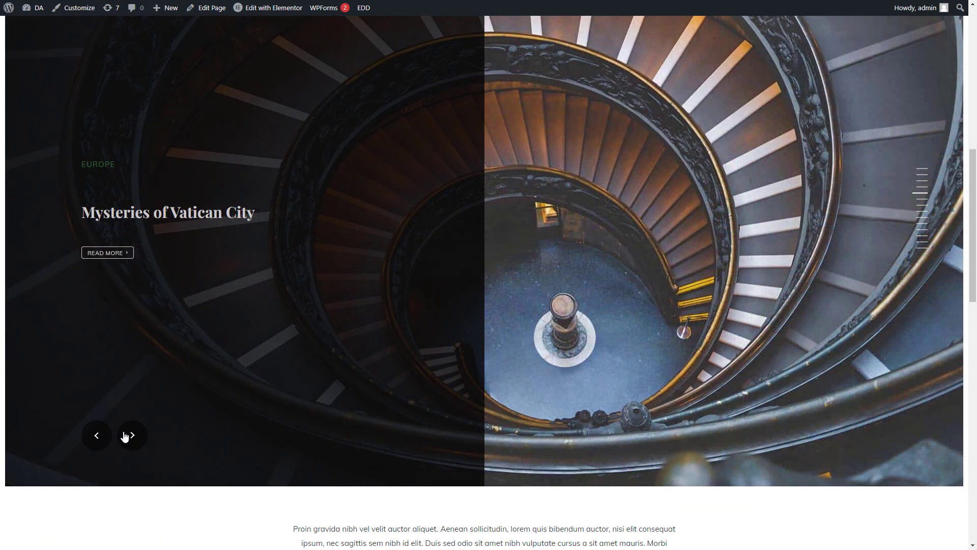
left_click(125, 436)
left_click(124, 436)
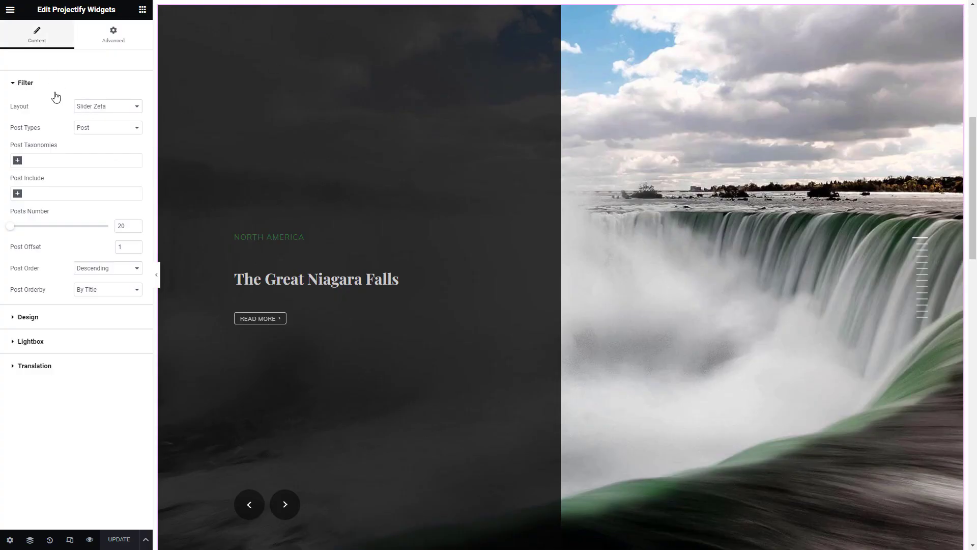
- Change the layout to Carousel Circle and update the page
left_click(87, 109)
left_click(102, 120)
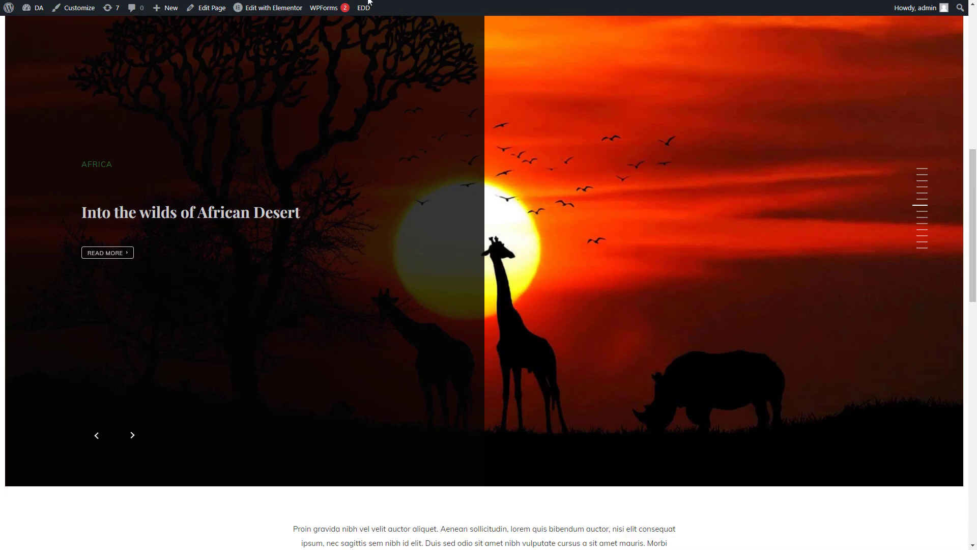
- Check the circle carousel on the live page by moving forward through its posts and back again
scroll(670, 334, "down", 10)
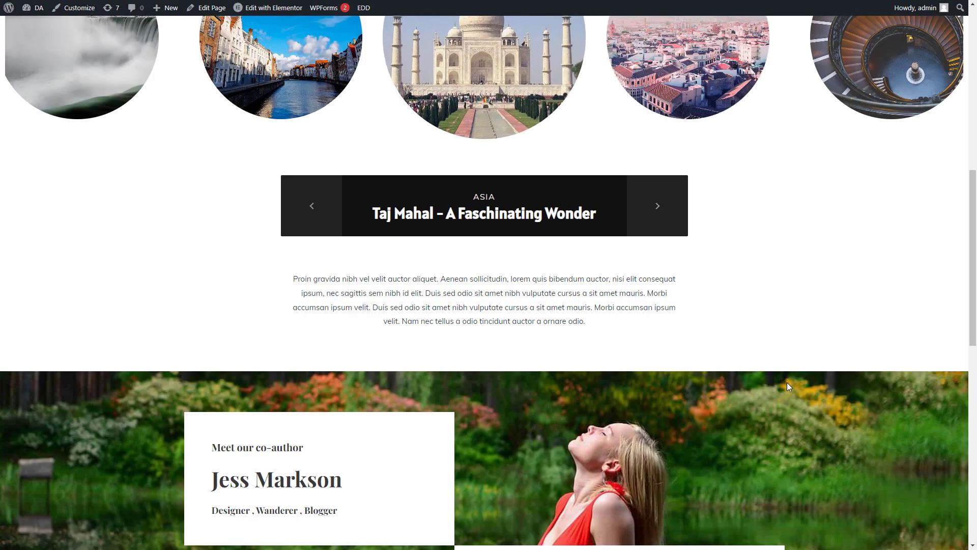
scroll(631, 433, "up", 3)
left_click(651, 377)
left_click(651, 378)
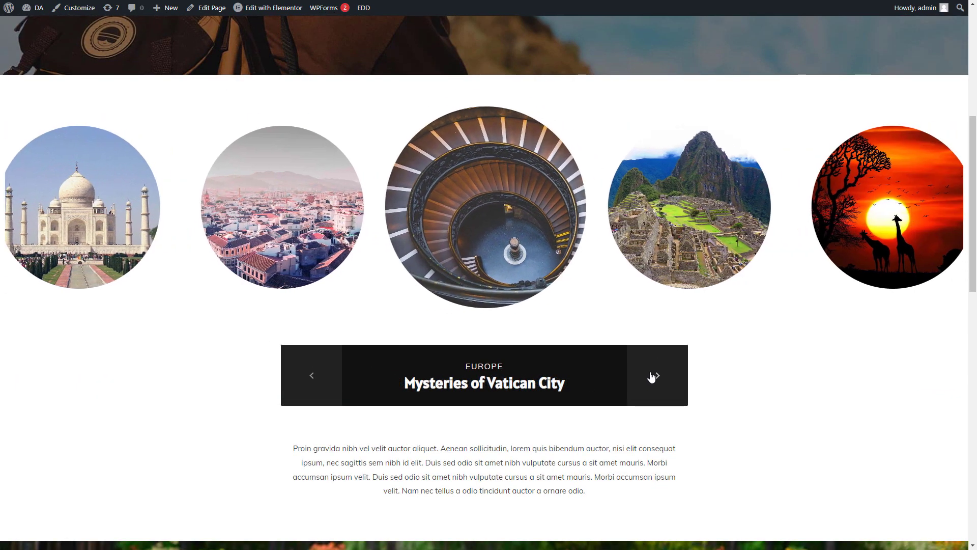
left_click(651, 378)
left_click(651, 377)
left_click(651, 377)
left_click(651, 377)
left_click(651, 377)
left_click(651, 377)
left_click(651, 377)
left_click(651, 377)
left_click(651, 377)
left_click(651, 377)
left_click(307, 381)
left_click(308, 381)
left_click(308, 381)
left_click(308, 380)
left_click(308, 381)
left_click(308, 381)
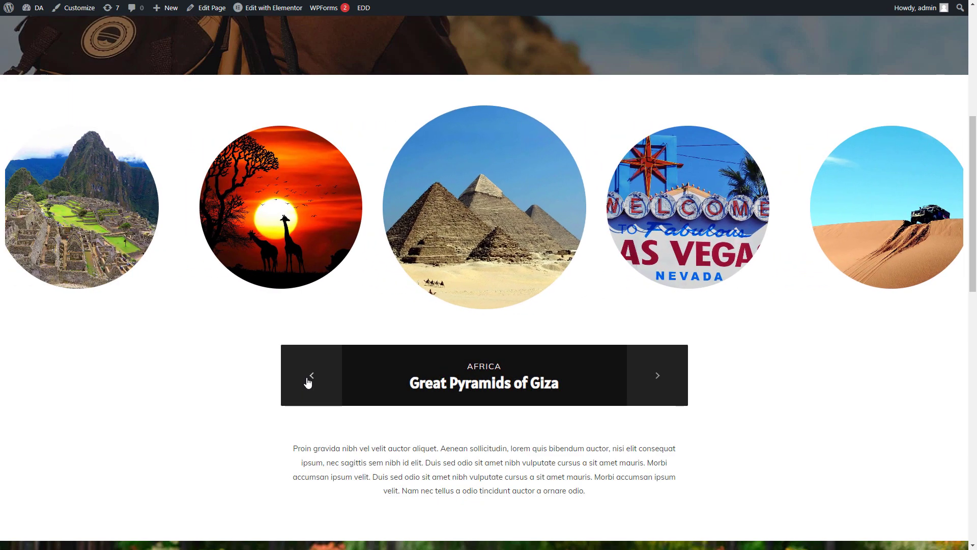